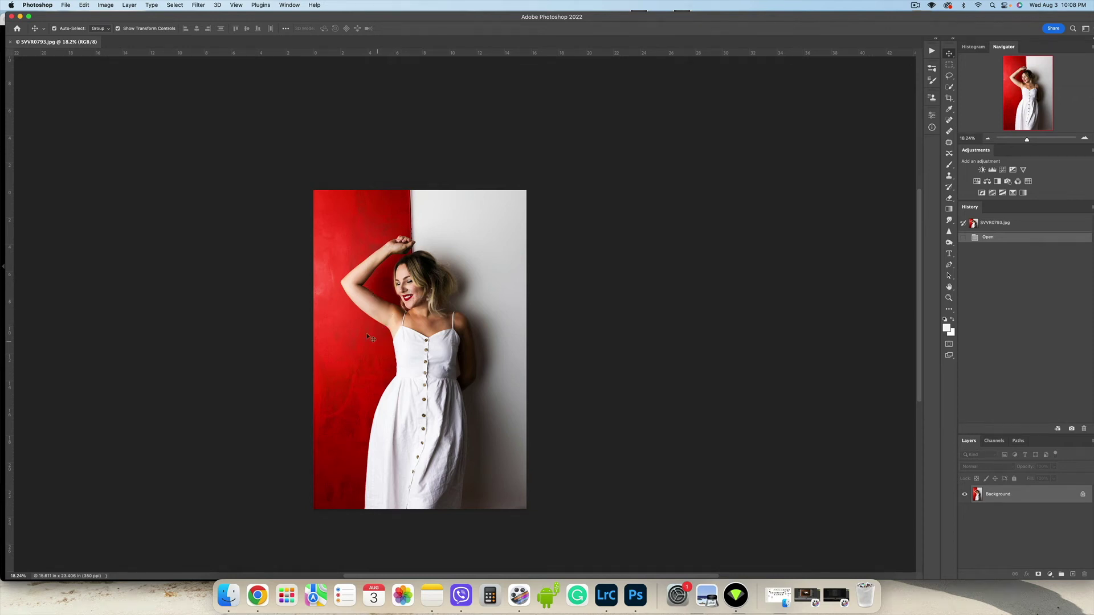
Step: Paint soft white Brush strokes at 40% opacity down the skirt, between its red-wall side and the button line
scroll(459, 495, "up", 10)
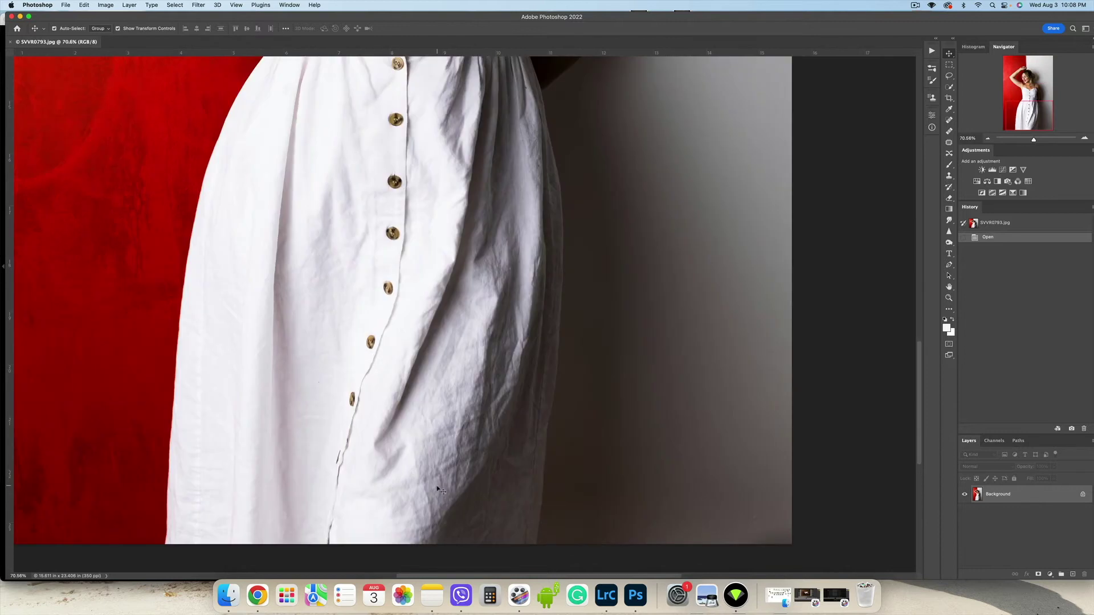
scroll(504, 286, "down", 4)
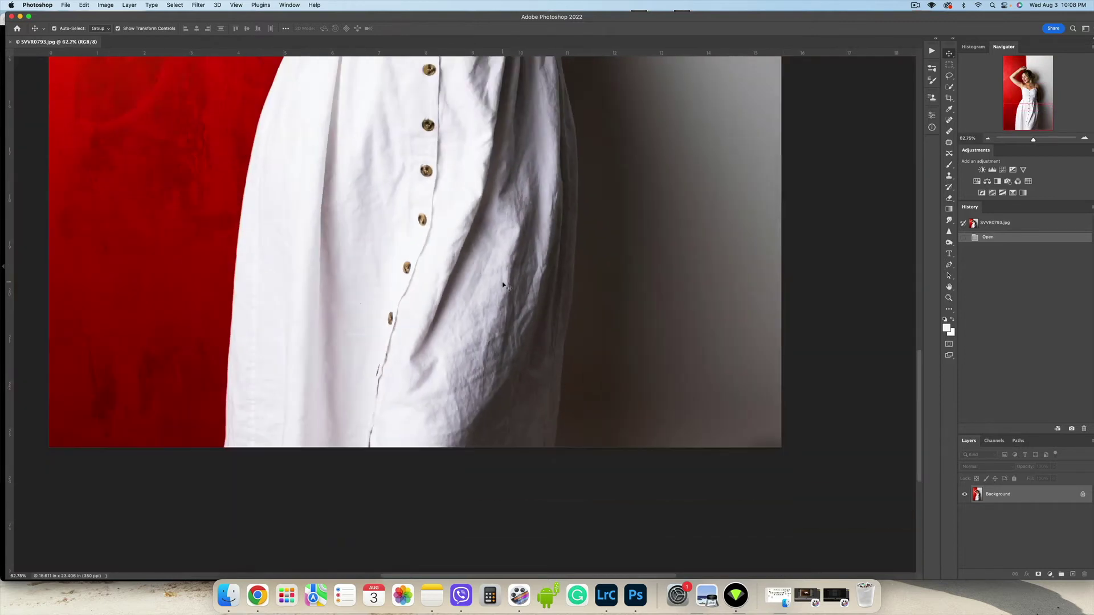
key("b")
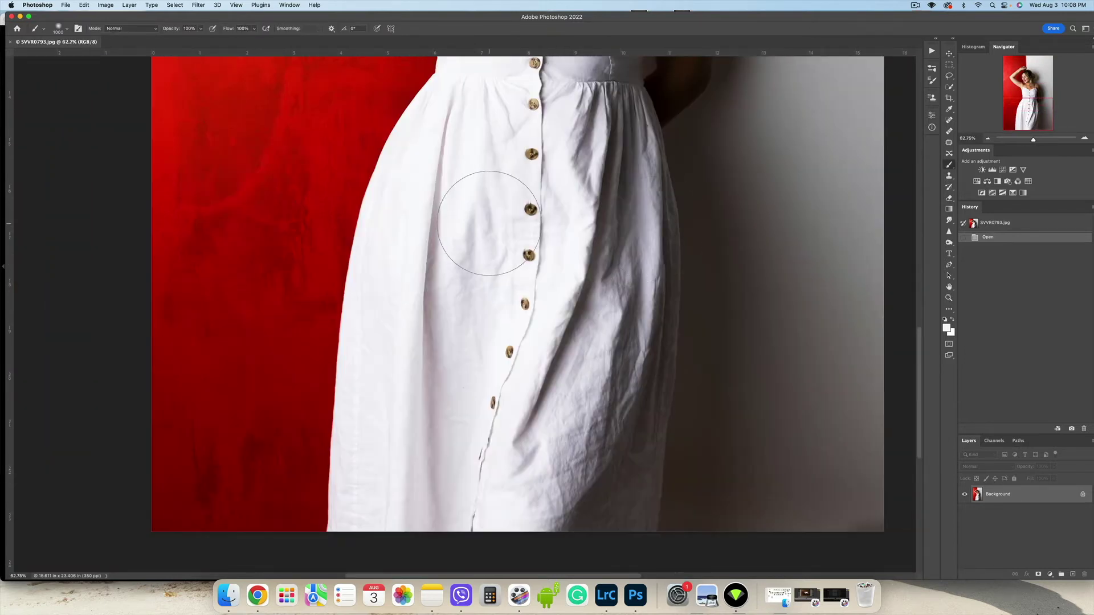
key("bracketleft")
key("bracketleft")
key("bracketleft")
key("bracketleft")
scroll(481, 228, "down", 2)
key("4")
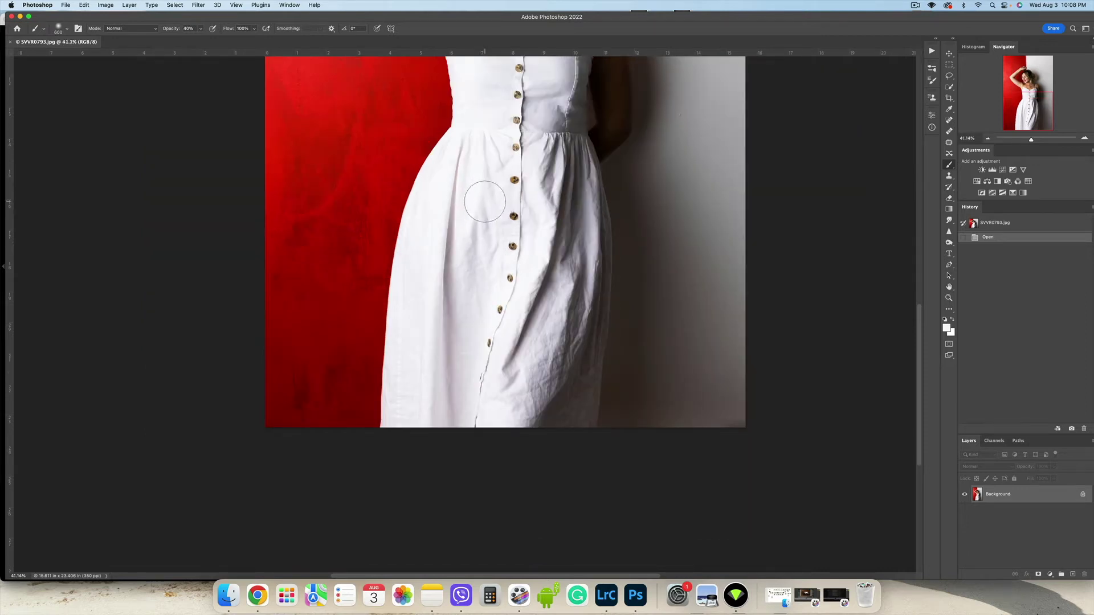
key("bracketright")
key("bracketright")
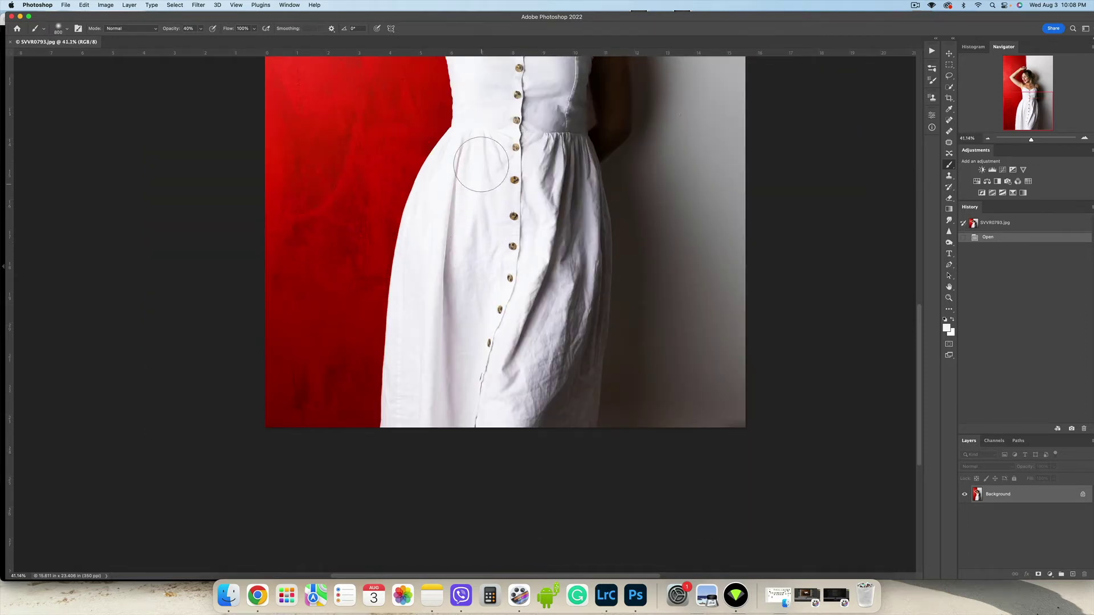
left_click_drag(481, 164, 471, 285)
mouse_move(465, 228)
left_mouse_down()
mouse_move(471, 292)
mouse_move(455, 410)
left_mouse_up()
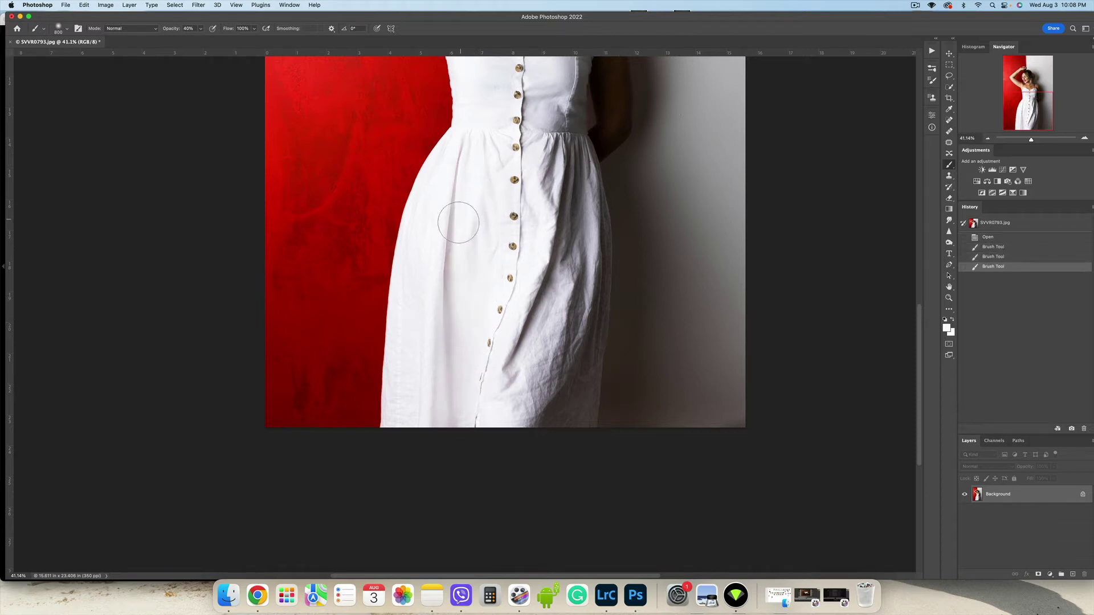
Step: Brush white over the outer folds on the red-wall side of the skirt with a smaller brush
key("bracketleft")
key("bracketleft")
key("bracketleft")
key("bracketleft")
key("bracketleft")
left_click_drag(415, 361, 413, 323)
mouse_move(420, 254)
left_mouse_down()
mouse_move(416, 309)
mouse_move(433, 190)
mouse_move(415, 357)
left_mouse_up()
Step: Sample the white fabric below the waistband and brush it down the skirt beside the buttons with a smaller tip
key("bracketleft")
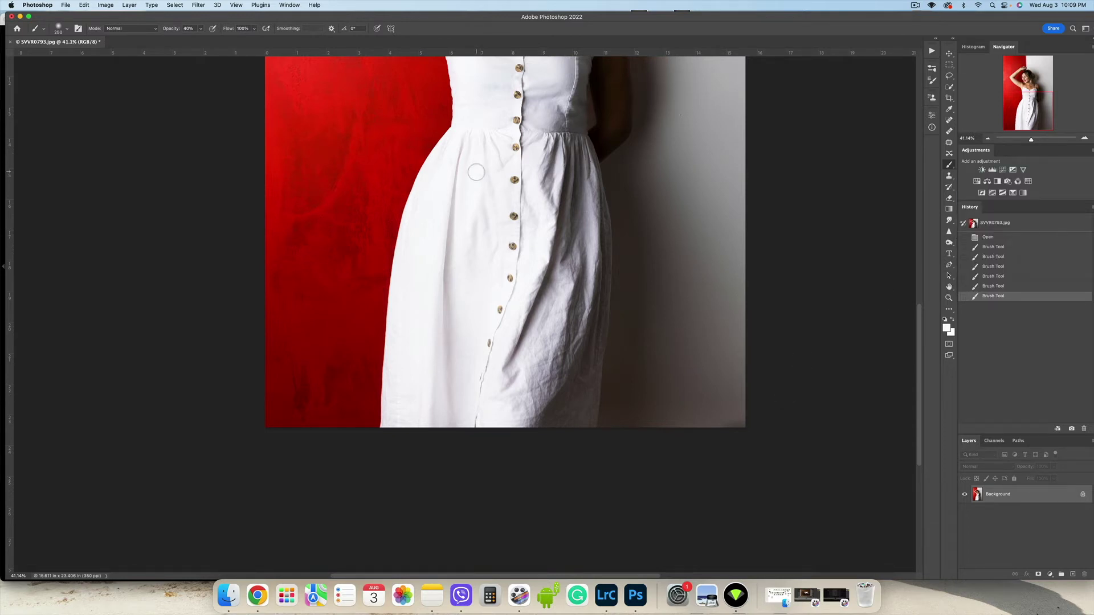
left_click(480, 155, "alt")
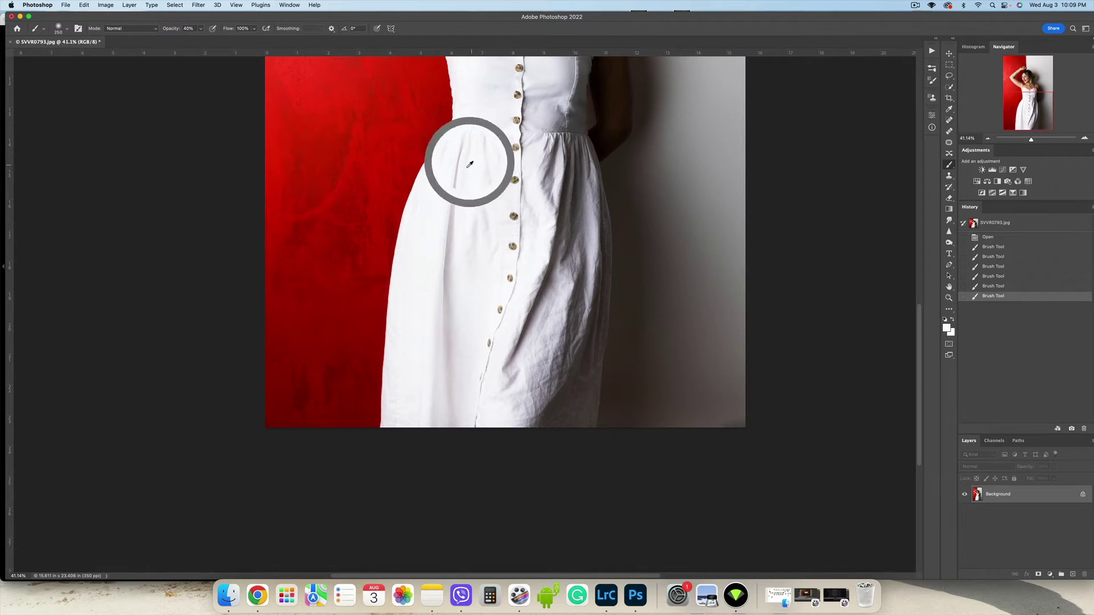
left_click_drag(471, 183, 467, 276)
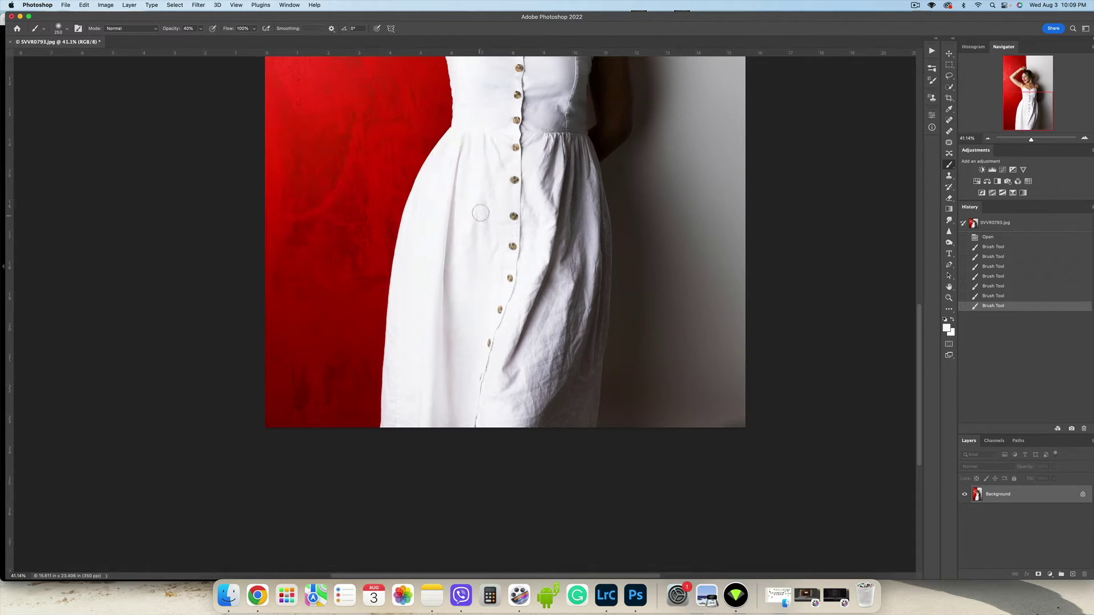
left_click_drag(482, 215, 451, 313)
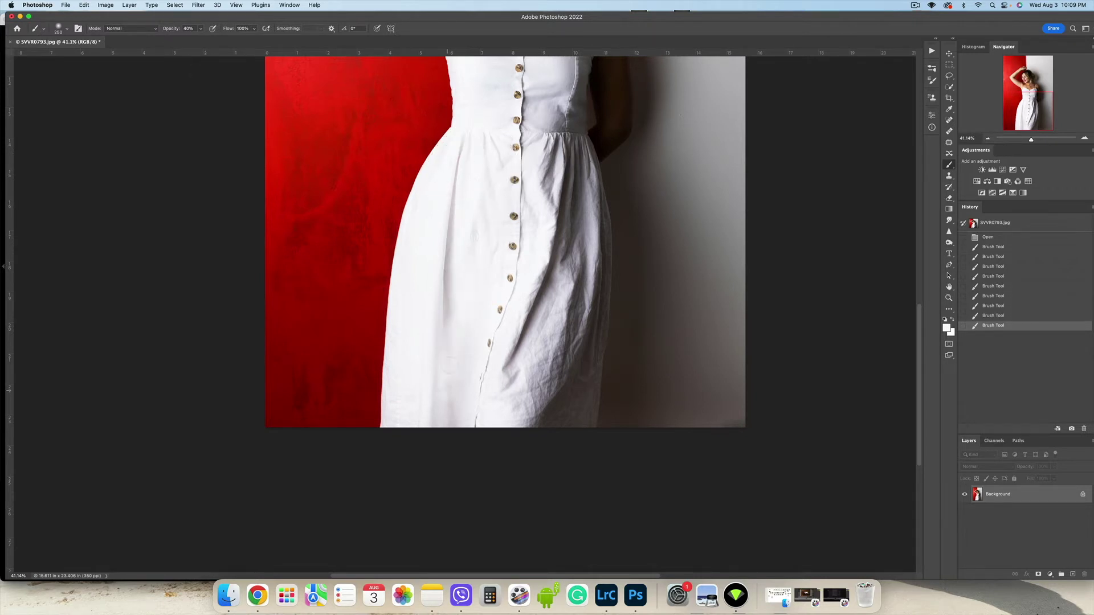
left_click_drag(450, 359, 451, 393)
left_click(992, 306)
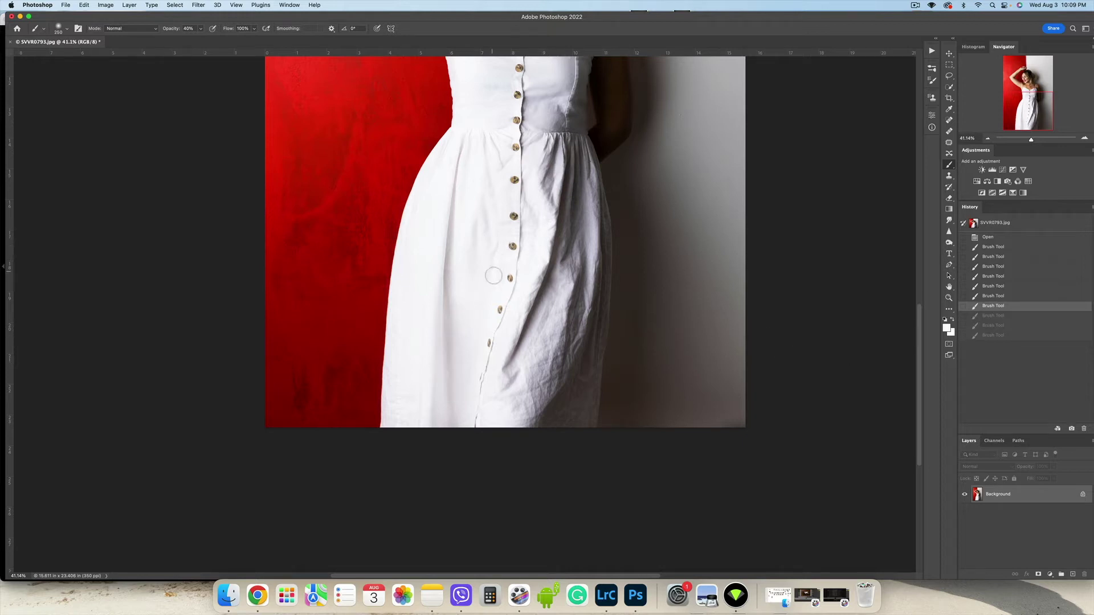
Step: Brush the sampled white beside the lower buttons and down the outer fold of the skirt with a larger tip
key("bracketright")
key("bracketright")
key("bracketright")
left_click_drag(478, 258, 473, 300)
left_click(472, 310)
key("bracketleft")
left_click_drag(422, 247, 417, 419)
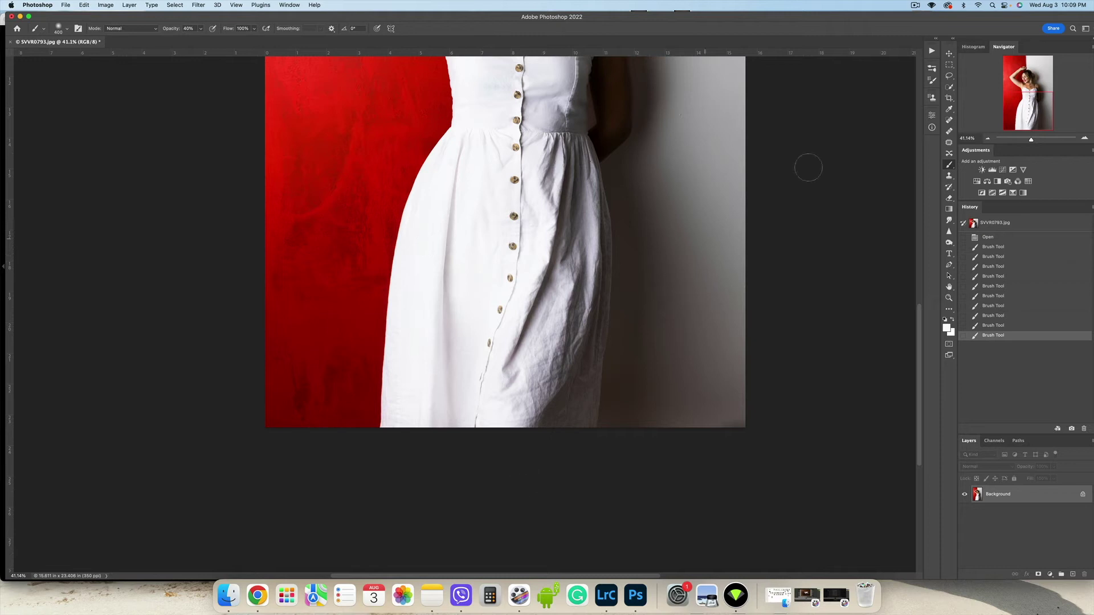
Step: Add a Brightness/Contrast adjustment layer with brightness at -42
scroll(494, 269, "up", 5)
scroll(519, 377, "down", 2)
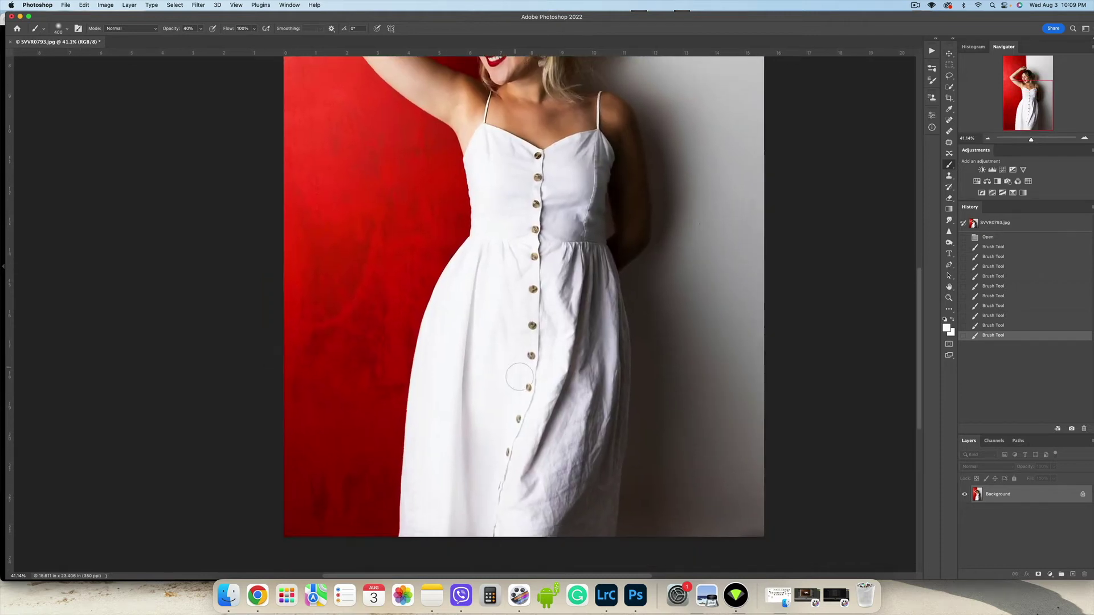
left_click(982, 170)
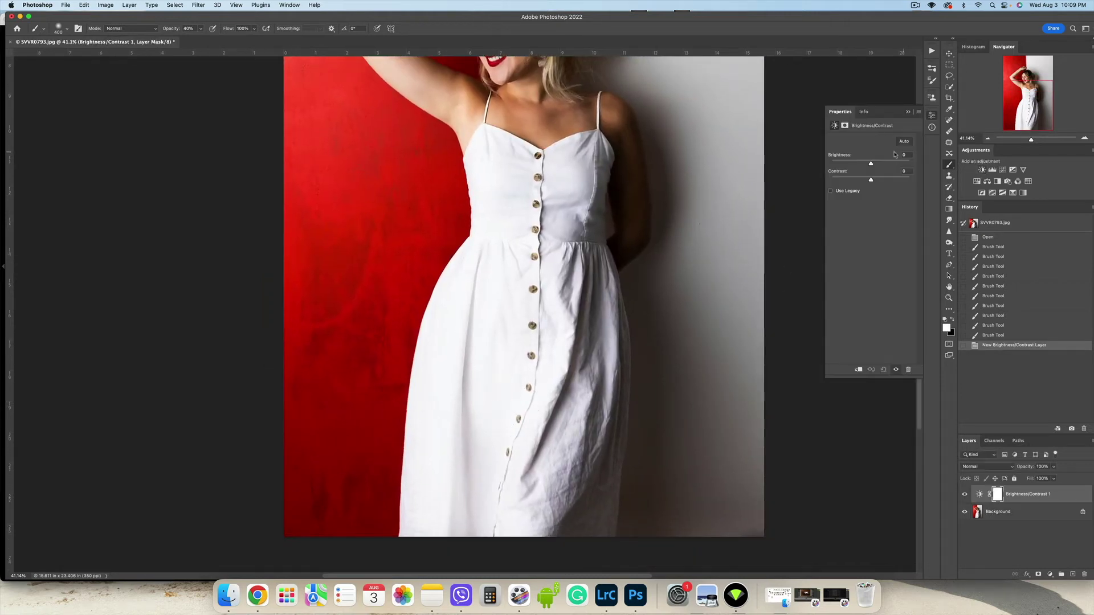
left_click_drag(872, 164, 866, 164)
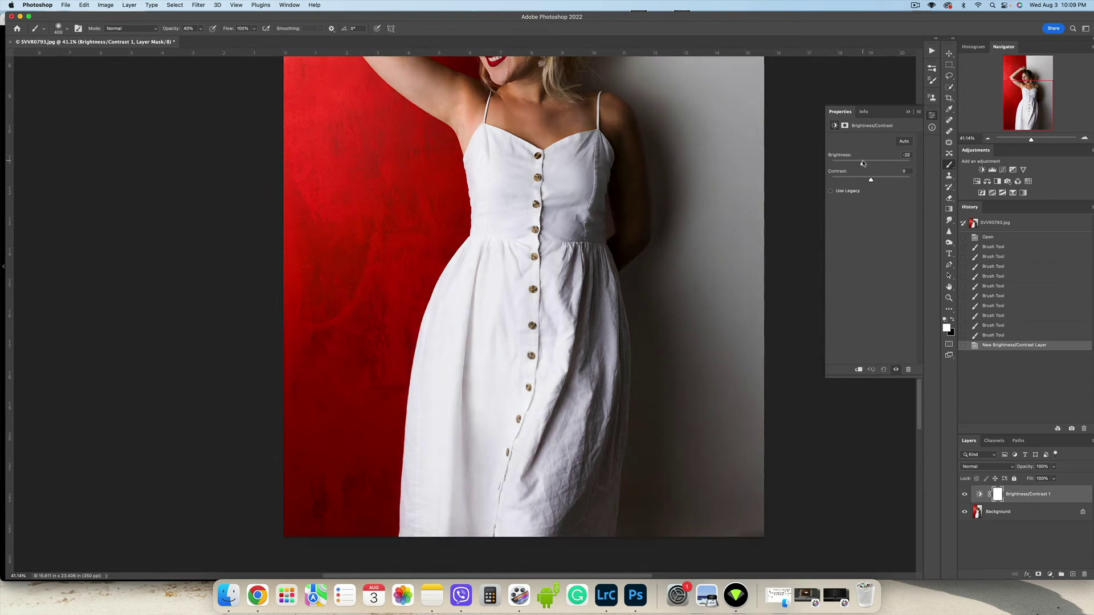
left_click_drag(860, 163, 860, 164)
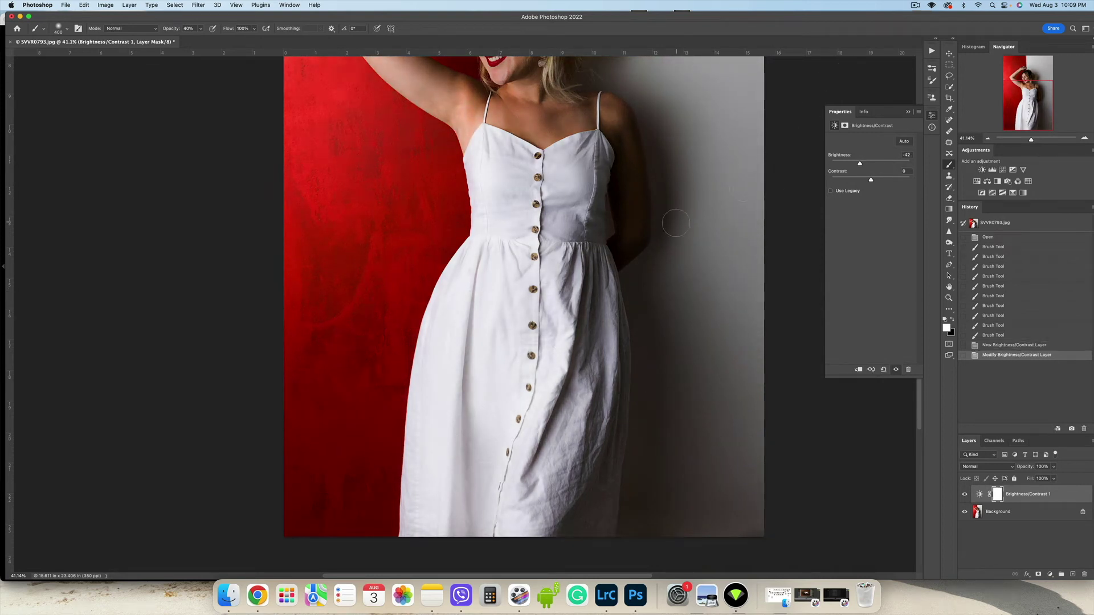
Step: Invert the layer mask of the Brightness/Contrast adjustment
scroll(669, 220, "down", 4)
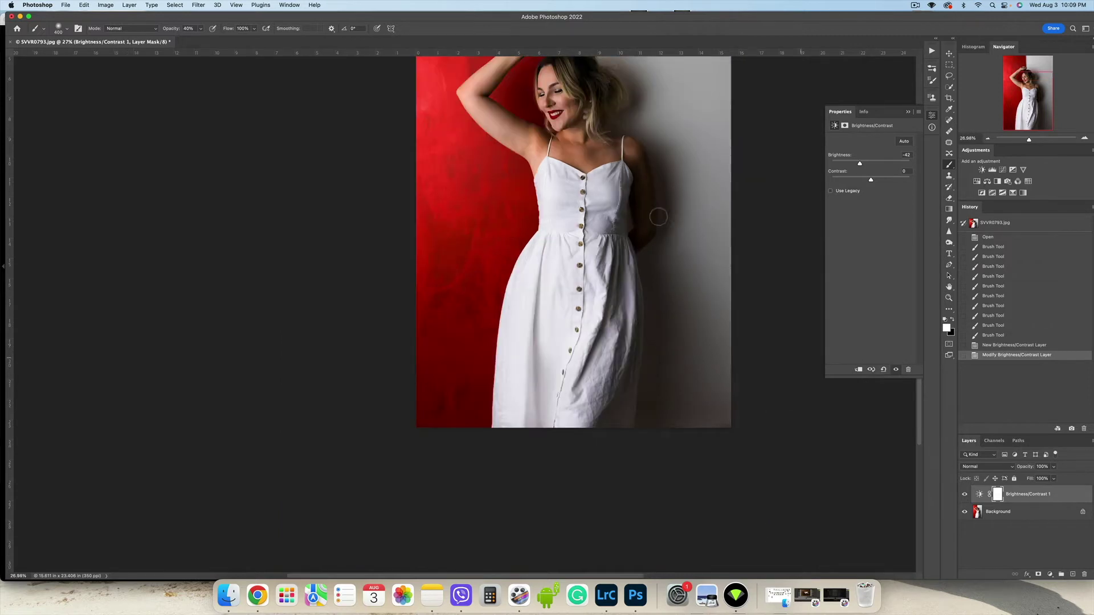
left_click_drag(612, 151, 603, 225)
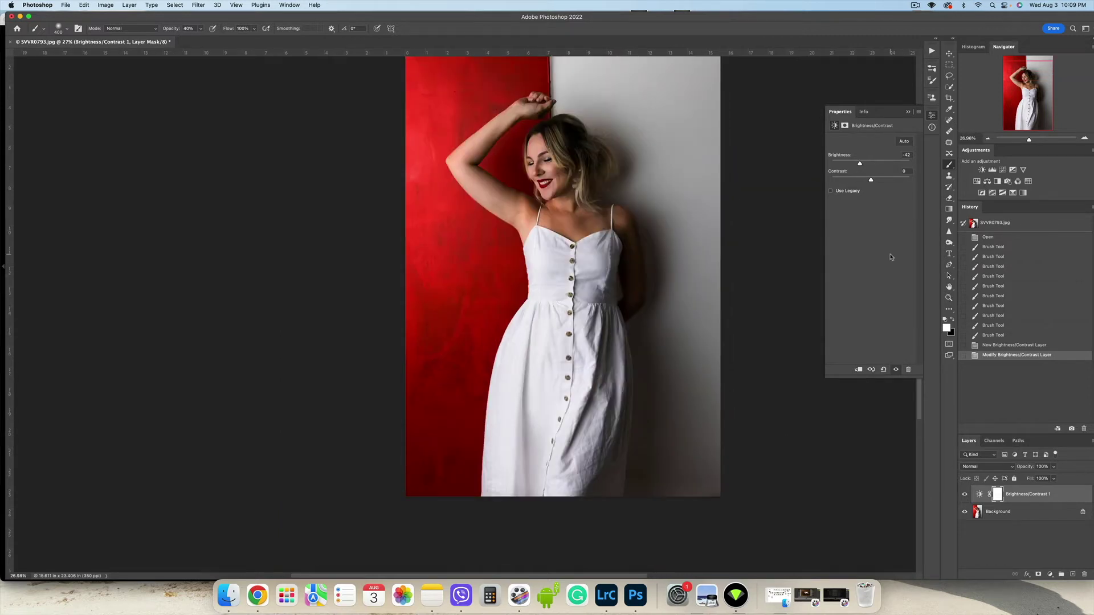
left_click(845, 127)
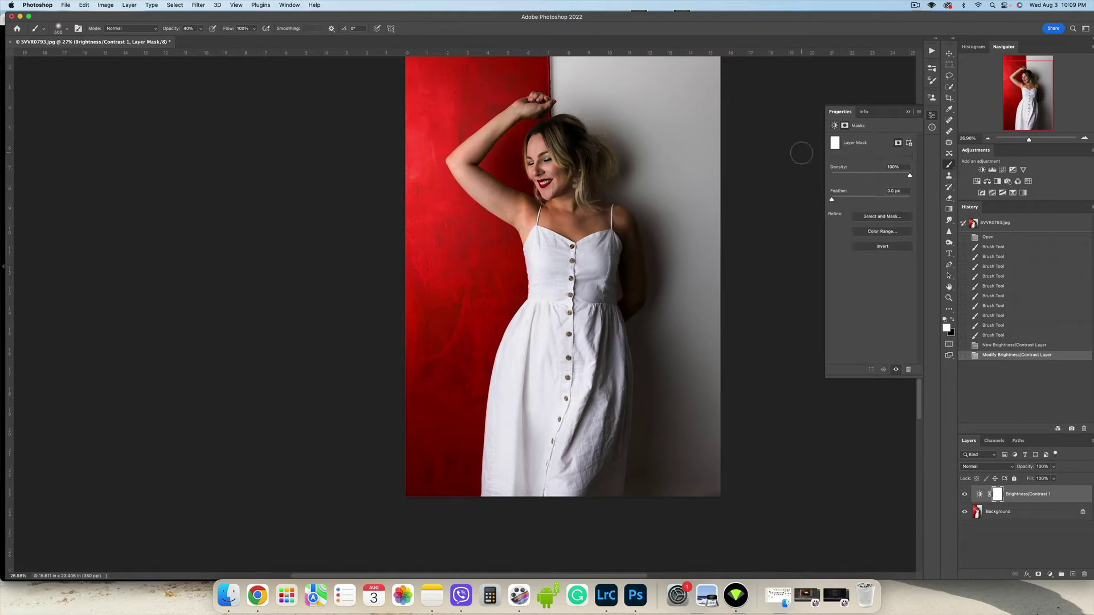
left_click(881, 248)
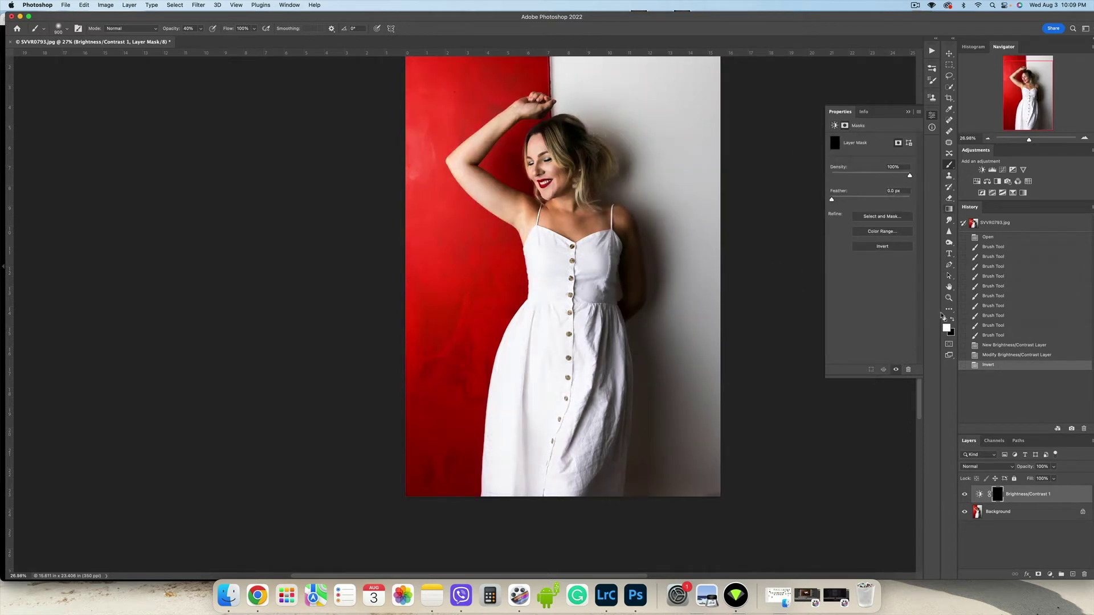
Step: Paint white on the adjustment mask over the skirt with a larger brush, raising the brush opacity from 40% to 100%
key("bracketright")
key("bracketright")
mouse_move(548, 362)
left_mouse_down()
mouse_move(538, 407)
mouse_move(522, 414)
left_mouse_up()
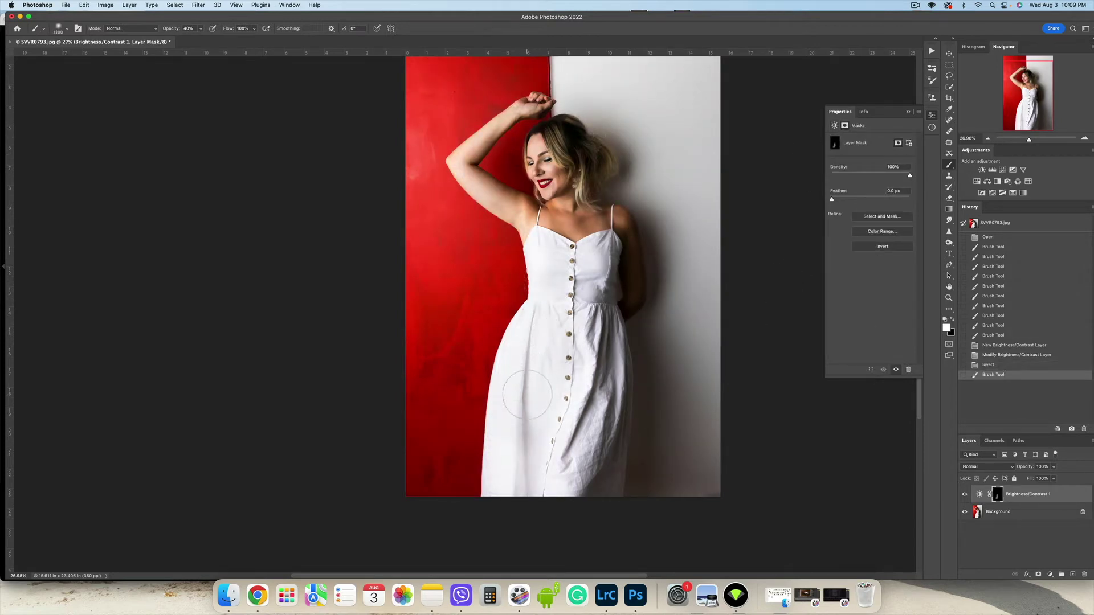
key("0")
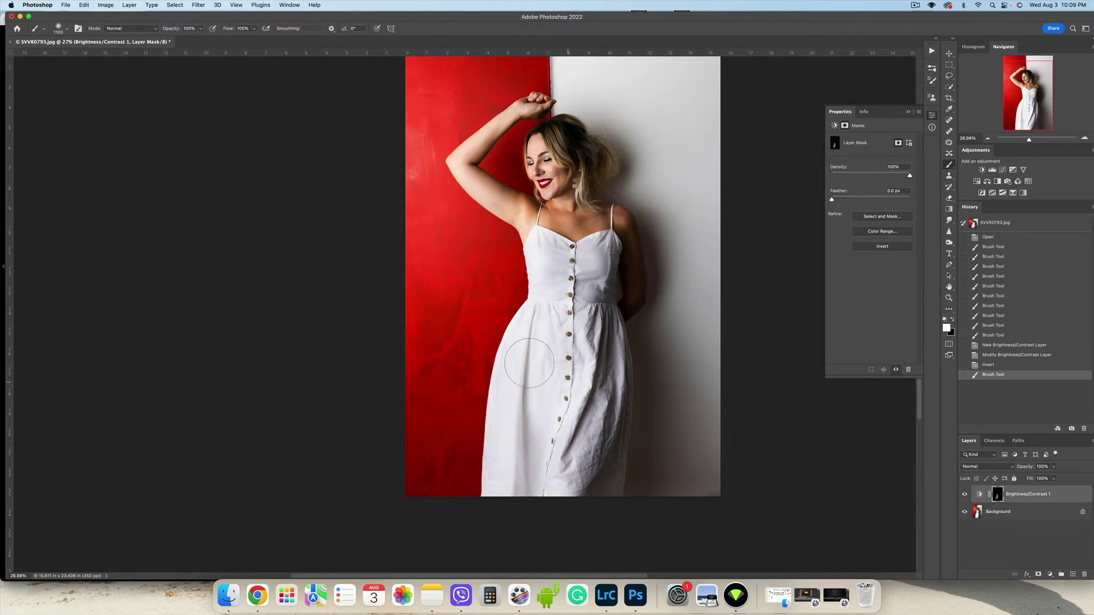
left_click_drag(551, 478, 578, 450)
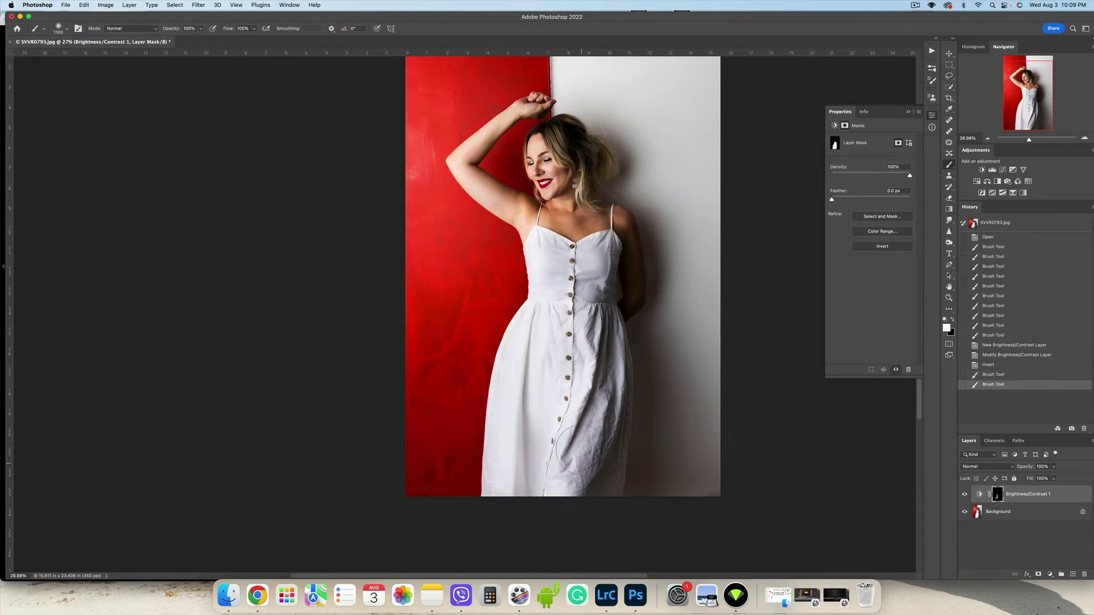
Step: Paint black on the mask to remove the darkening from the shaded side of the skirt, and flatten the image
left_click(952, 321)
key("bracketright")
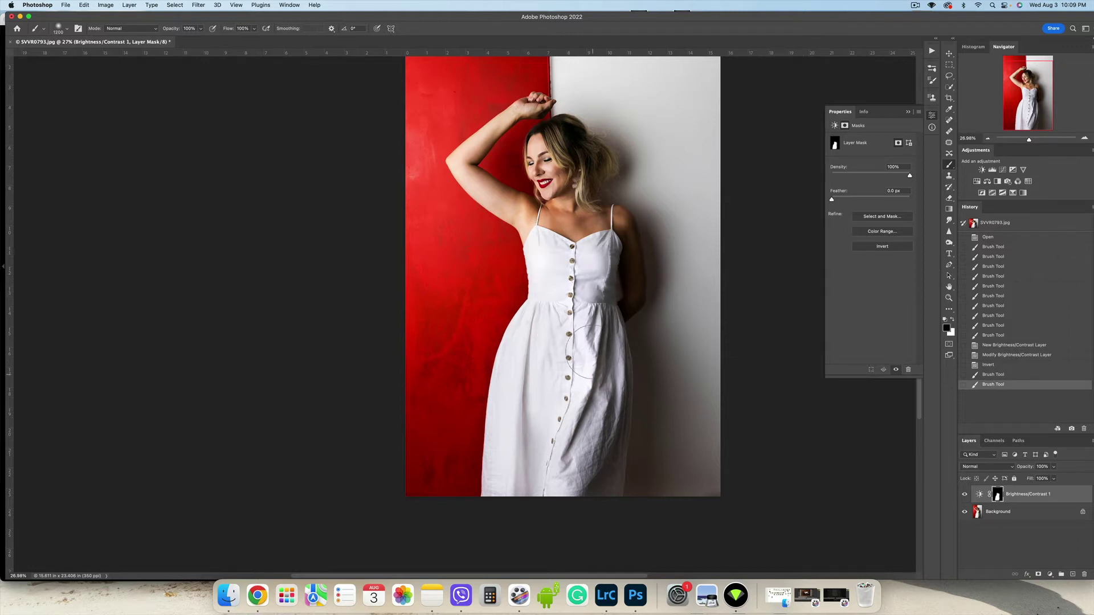
left_click_drag(586, 351, 589, 479)
left_click(607, 302)
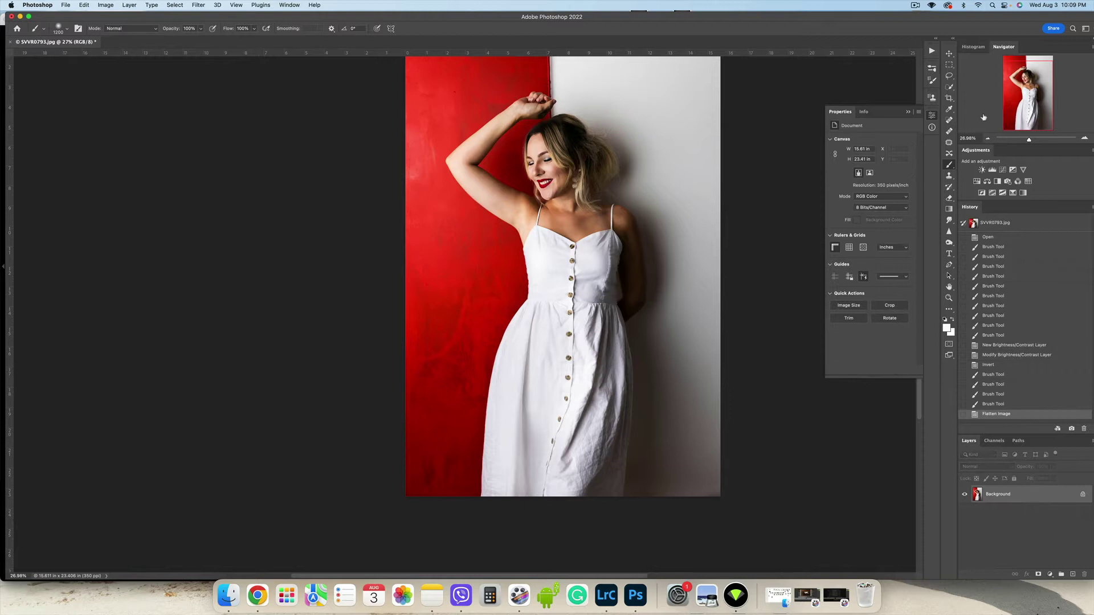
Step: Add a second Brightness/Contrast adjustment layer with brightness at -40 and invert its mask
left_click(982, 170)
left_click_drag(870, 164, 862, 164)
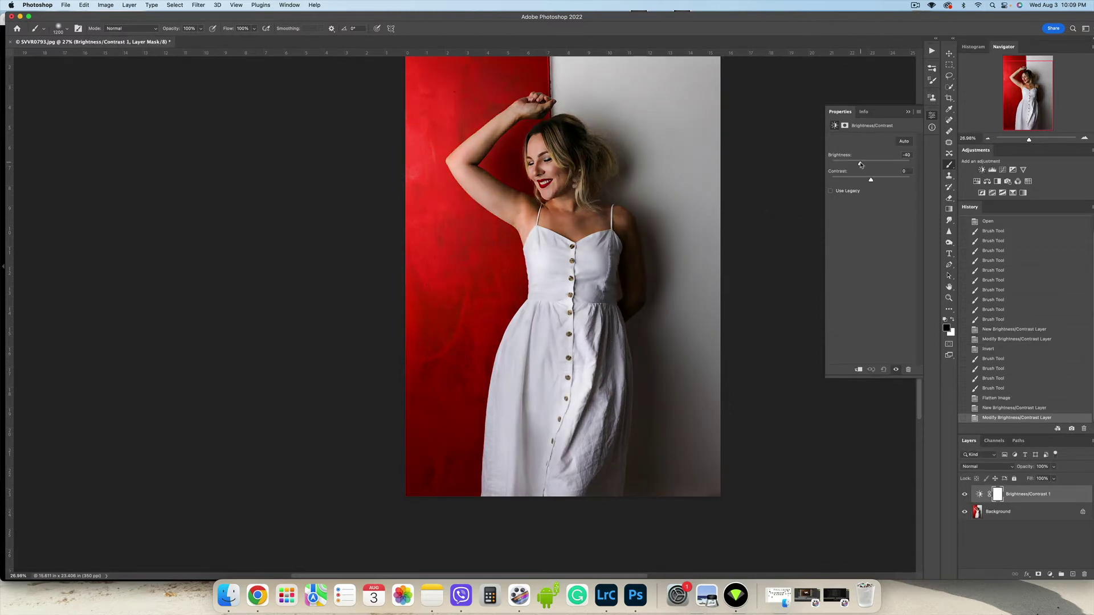
left_click(845, 128)
left_click(882, 248)
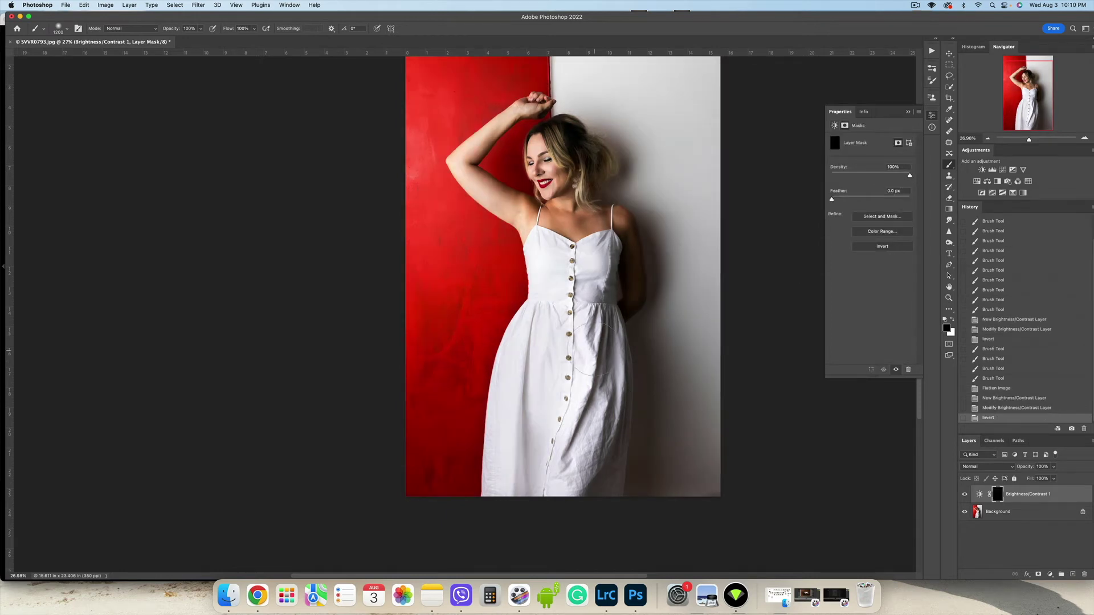
Step: Paint white on the mask down the skirt's button line with a much smaller brush
left_click(576, 333)
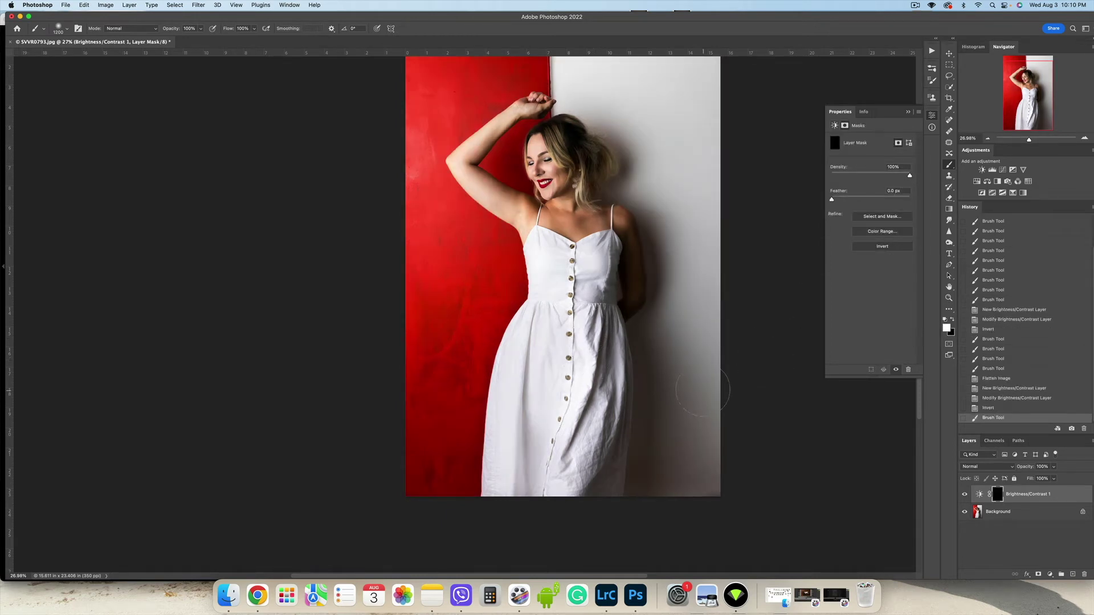
key("[")
key("[")
key("[")
key("[")
key("[")
key("[")
key("[")
key("[")
key("[")
mouse_move(579, 316)
left_mouse_down()
mouse_move(587, 360)
mouse_move(554, 460)
left_mouse_up()
Step: Paint white on the mask over the lit skirt panel from waist to hem with a slightly larger brush
key("]")
key("]")
left_click_drag(546, 318, 523, 483)
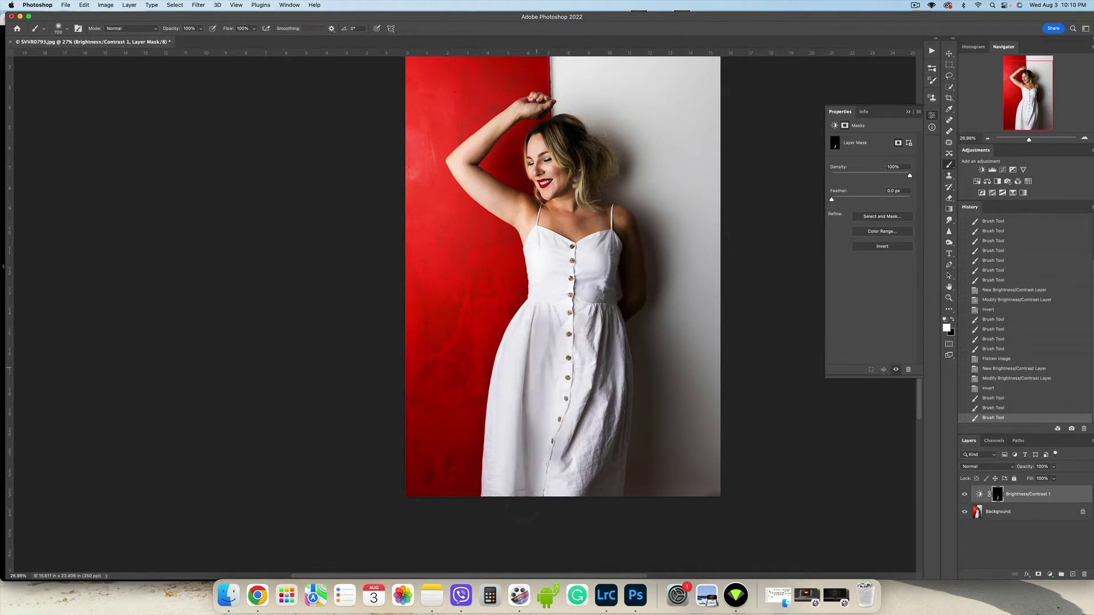
left_click_drag(524, 336, 506, 489)
mouse_move(553, 454)
left_mouse_down()
mouse_move(568, 427)
mouse_move(558, 321)
left_mouse_up()
Step: Enlarge the brush and paint white on the mask over the bodice and the bright fold beyond the buttons
key("]")
key("]")
key("]")
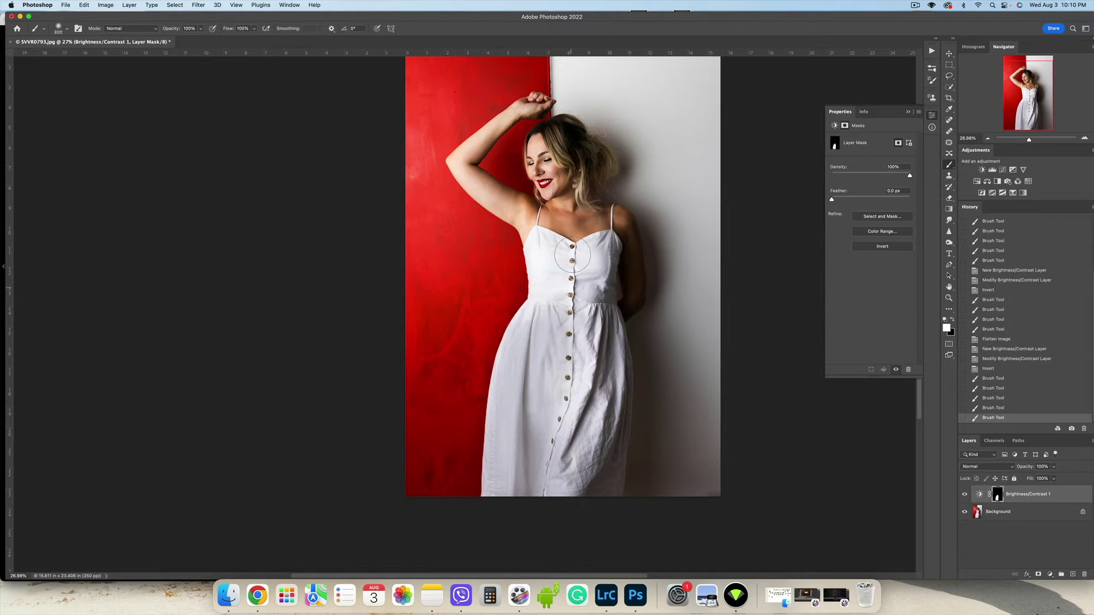
mouse_move(552, 256)
left_mouse_down()
mouse_move(552, 285)
mouse_move(592, 269)
left_mouse_up()
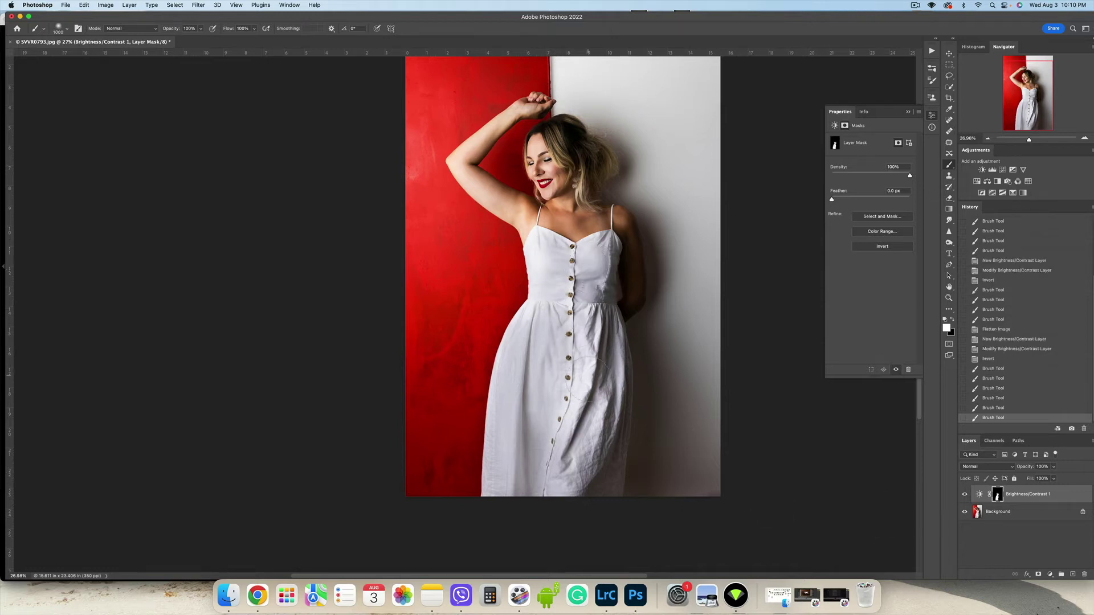
left_click_drag(599, 379, 583, 421)
Step: Lower the adjustment layer's opacity to 57% and flatten the image
left_click_drag(1027, 469, 1021, 468)
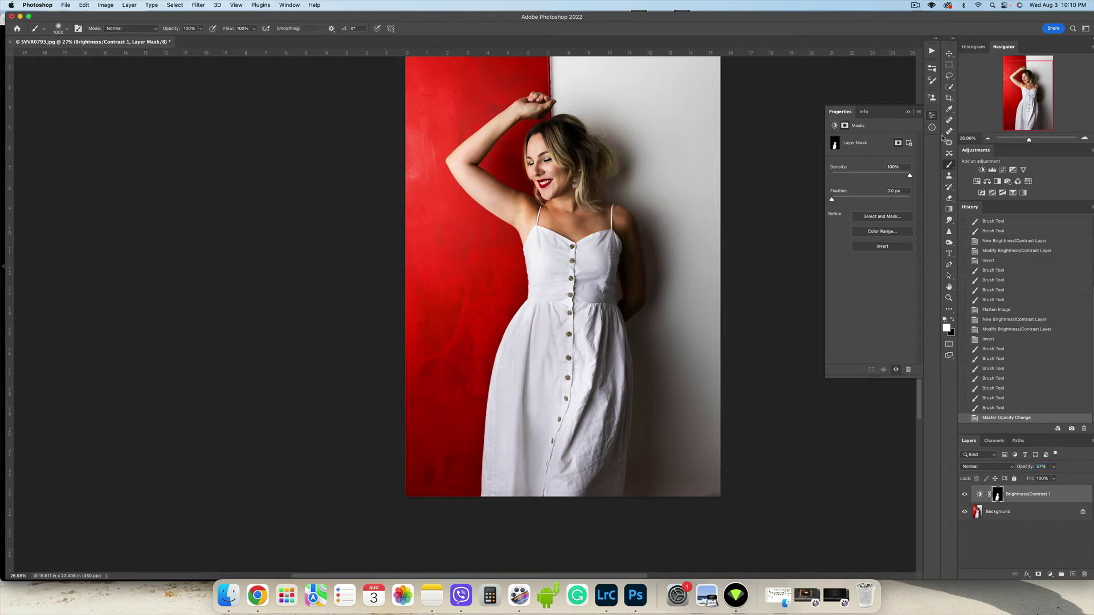
left_click(907, 113)
left_click(949, 53)
right_click(1013, 507)
left_click(1033, 508)
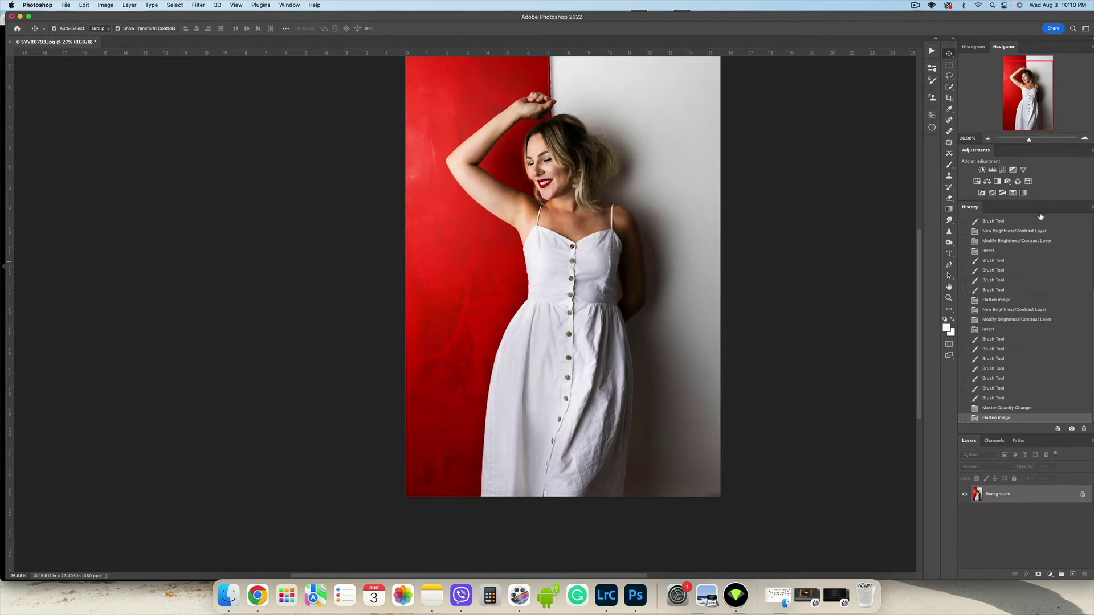
Step: Patch out the creases beside the upper skirt buttons, just below the waist, with the Patch tool
left_click(949, 143)
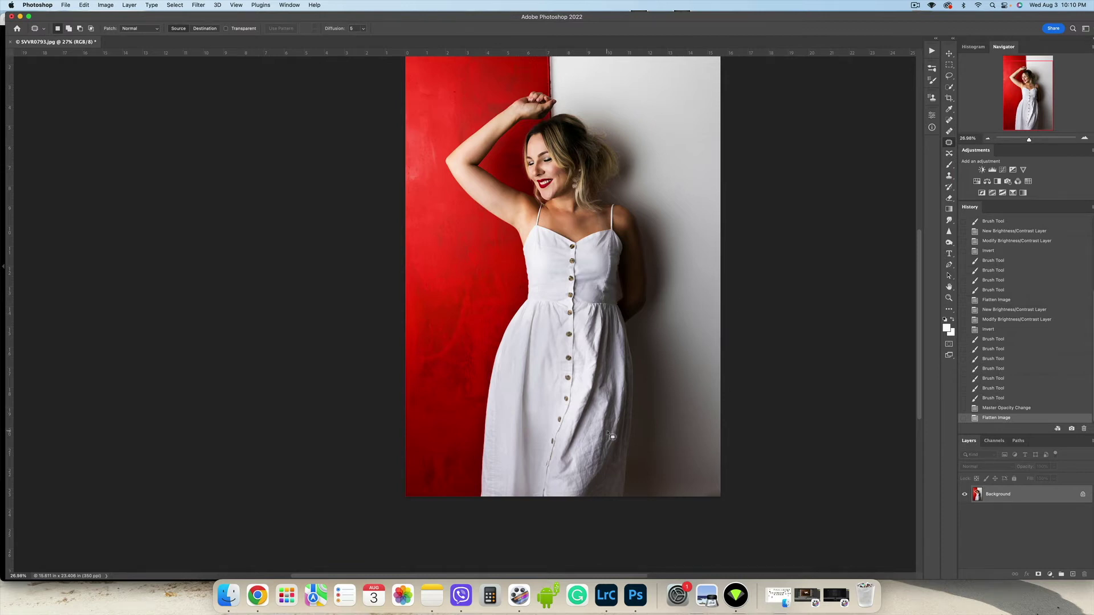
scroll(594, 430, "up", 3)
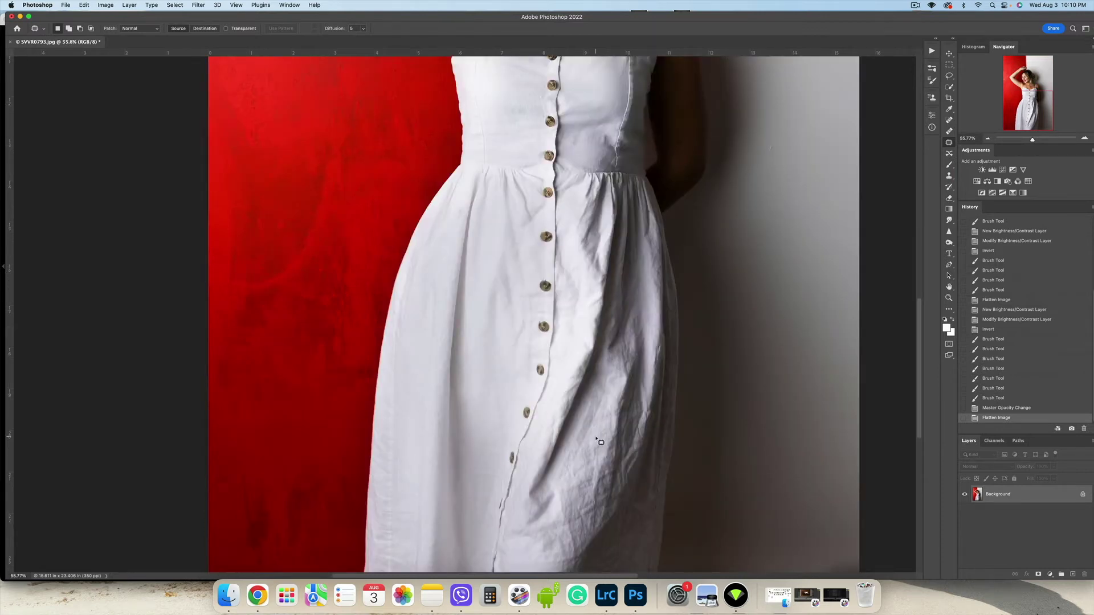
left_click_drag(540, 213, 536, 220)
left_click_drag(538, 210, 533, 230)
mouse_move(526, 228)
left_mouse_down()
mouse_move(525, 252)
mouse_move(528, 241)
left_mouse_up()
left_click(534, 245)
mouse_move(523, 245)
left_mouse_down()
mouse_move(533, 233)
mouse_move(524, 232)
left_mouse_up()
mouse_move(524, 225)
left_mouse_down()
mouse_move(549, 215)
mouse_move(541, 204)
mouse_move(529, 246)
mouse_move(534, 214)
mouse_move(525, 233)
left_mouse_up()
left_click(538, 219)
left_click(528, 225)
left_click(519, 234)
Step: Patch the creases on the skirt's hip near the red wall and beside the middle buttons
left_click_drag(459, 204, 436, 274)
left_click(446, 249)
left_click_drag(439, 274, 456, 302)
left_click(499, 328)
left_click_drag(510, 336, 522, 316)
mouse_move(519, 329)
left_mouse_down()
mouse_move(520, 372)
mouse_move(442, 343)
mouse_move(456, 369)
mouse_move(464, 358)
mouse_move(459, 382)
mouse_move(519, 375)
left_mouse_up()
left_click(495, 336)
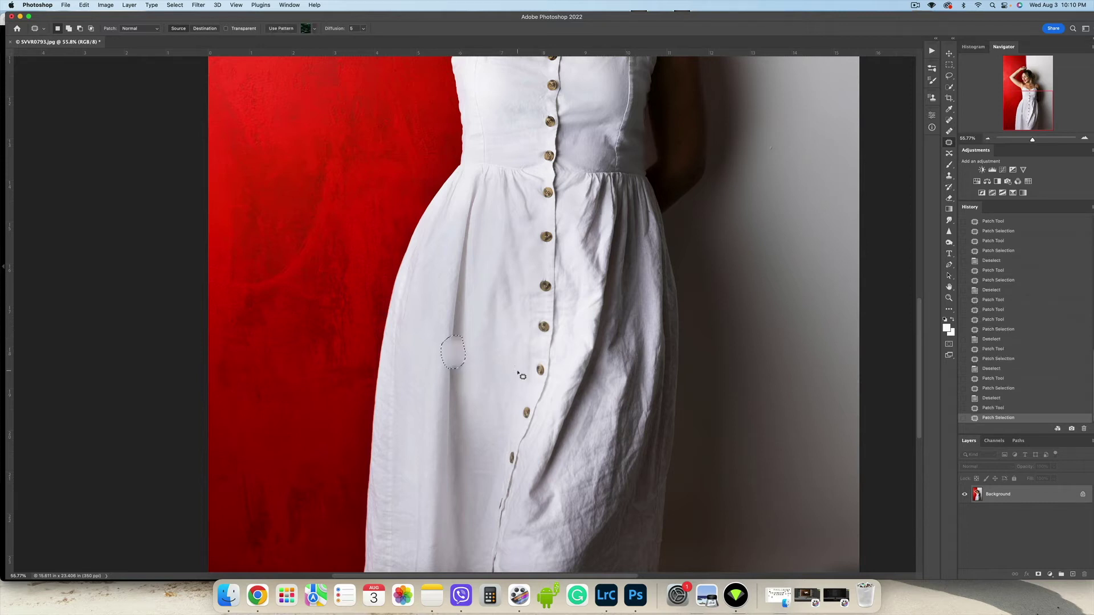
Step: Undo the last patch and patch a small area of the long vertical fold at mid-skirt instead
left_click(990, 397)
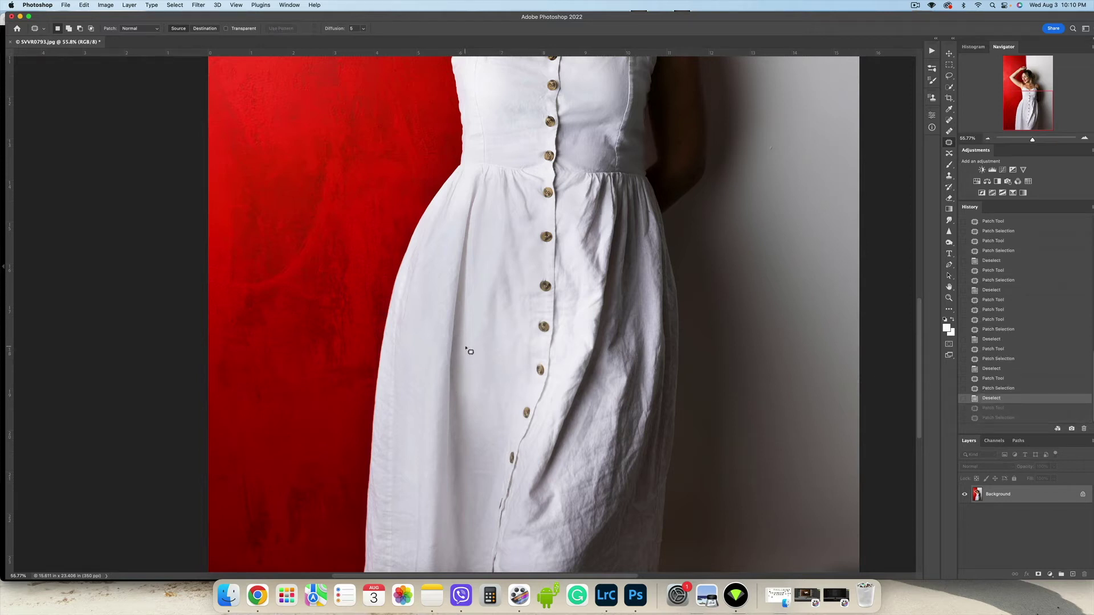
left_click_drag(440, 355, 452, 350)
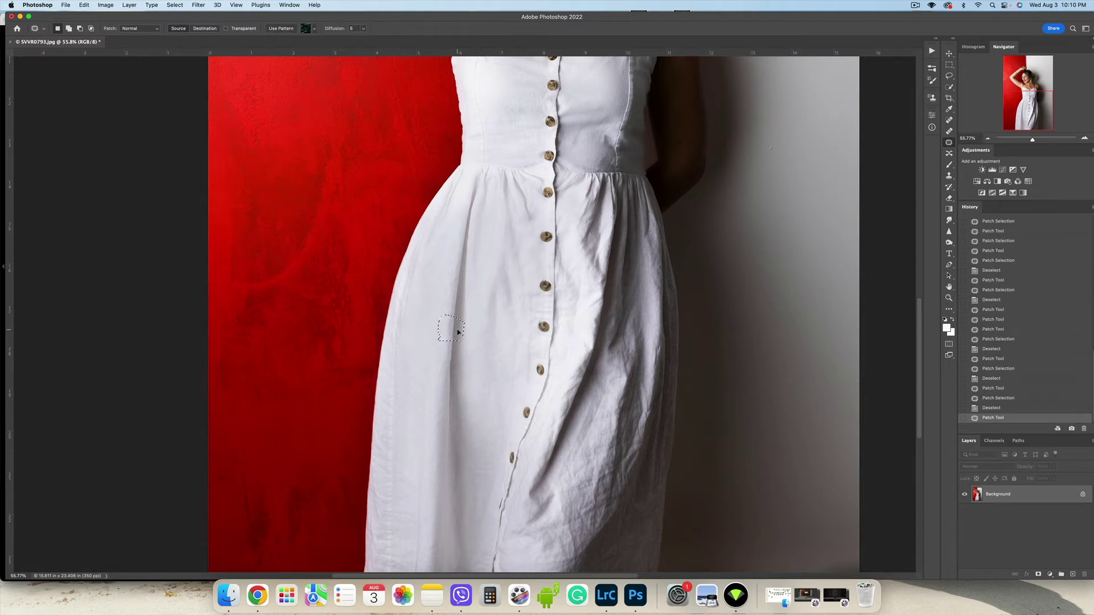
left_click_drag(458, 332, 466, 328)
key("ctrl+d")
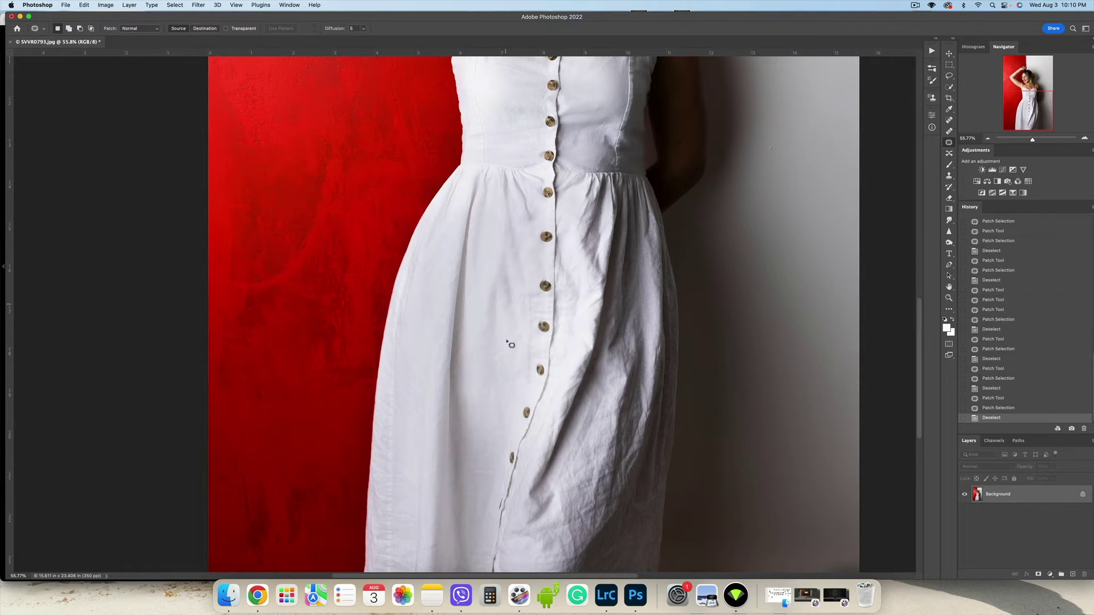
Step: Paint fabric colour sampled from the hip over the upper skirt panel near the red wall, using a smaller brush at 20% opacity
scroll(511, 345, "down", 3)
scroll(511, 344, "left", 1)
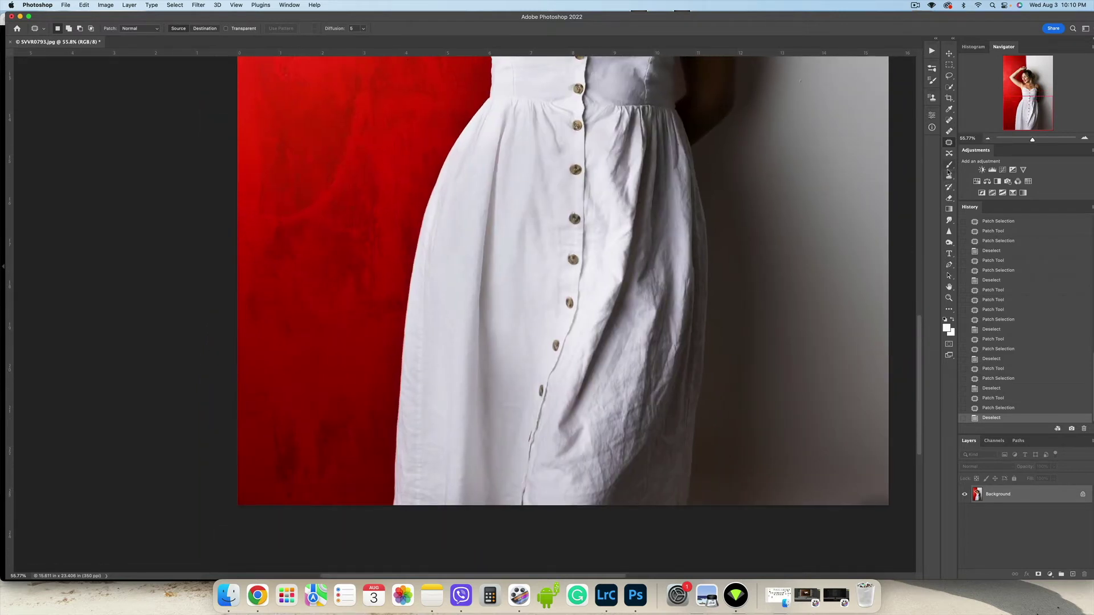
left_click(949, 166)
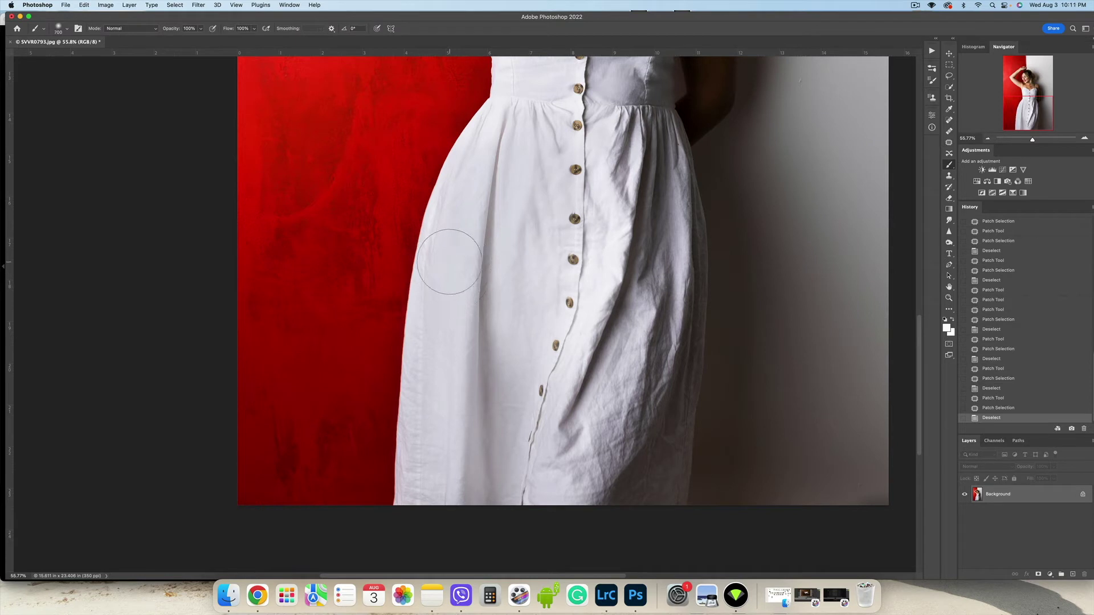
key("bracketleft")
key("bracketleft")
key("bracketleft")
key("bracketleft")
key("bracketright")
left_click(452, 246, "alt")
key("2")
left_click(462, 181, "alt")
left_click(451, 277)
left_click(449, 278)
left_click(449, 297)
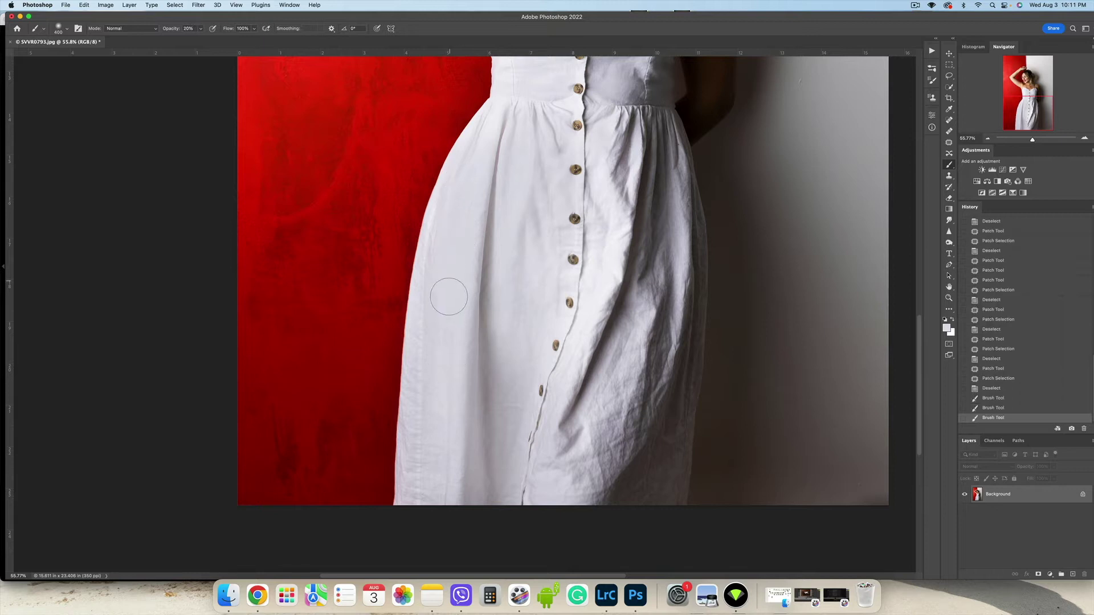
left_click(447, 317)
Step: Brush the sampled fabric colour down the same skirt panel to the hem
left_click_drag(437, 472, 437, 453)
mouse_move(437, 455)
left_mouse_down()
mouse_move(435, 434)
mouse_move(437, 456)
left_mouse_up()
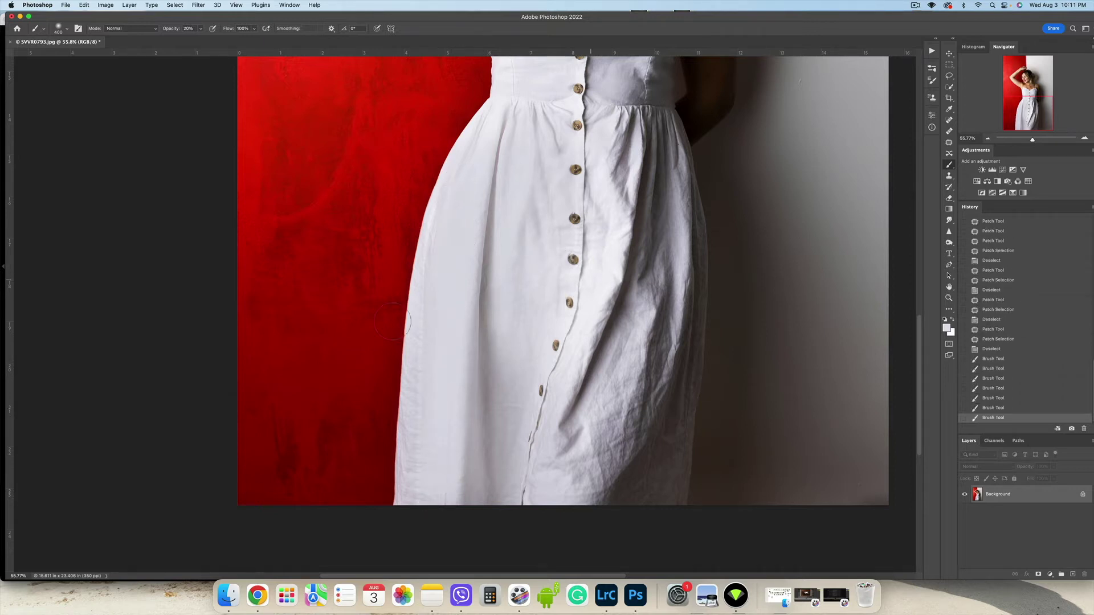
left_click_drag(436, 370, 430, 491)
key("bracketleft")
Step: Select the dress from its edge at the red wall to the button line with the Quick Selection tool
left_click(949, 87)
left_click(424, 260)
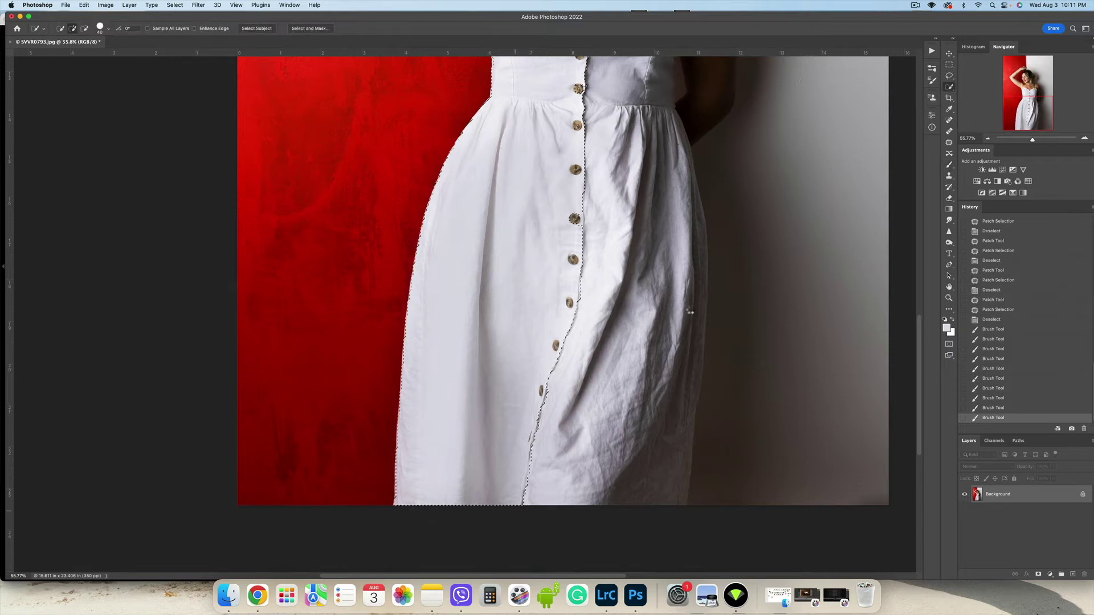
key("bracketright")
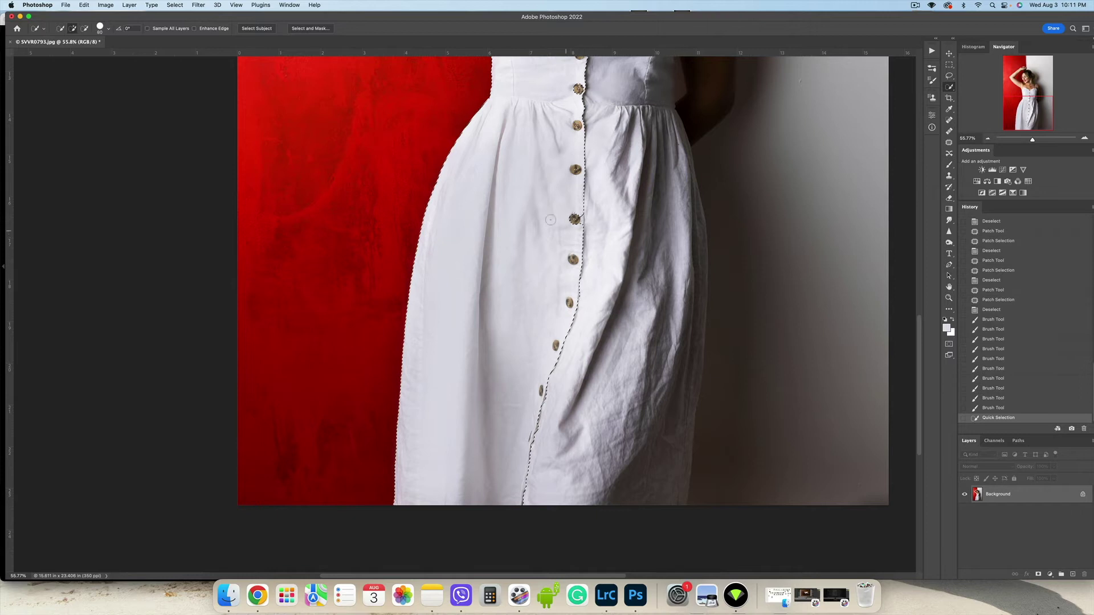
Step: Brush inside the selection over the skirt's hip near the red wall and enlarge the brush
key("b")
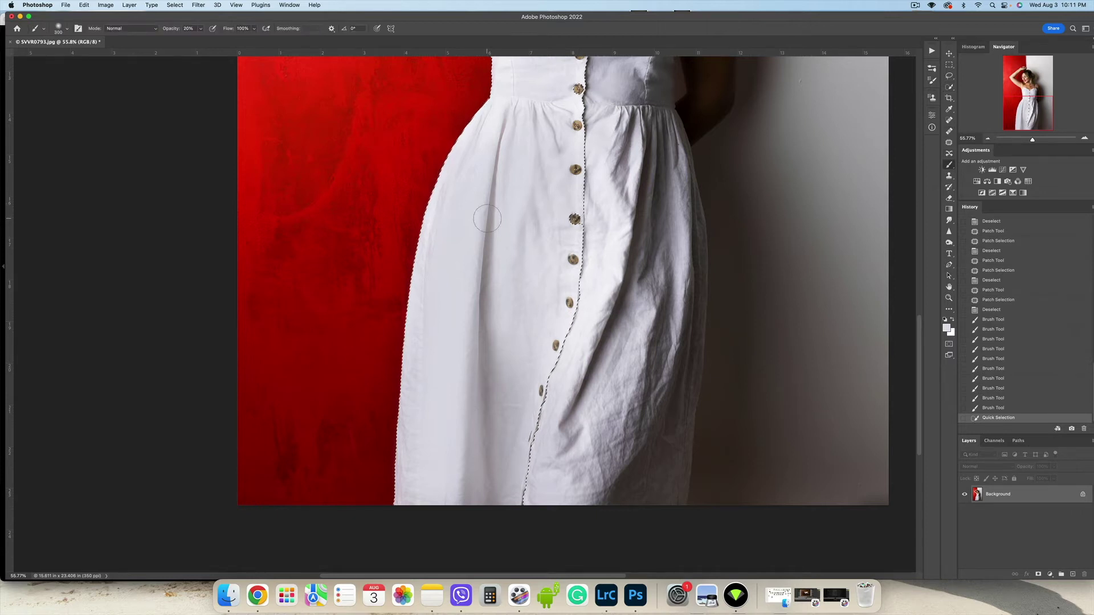
mouse_move(459, 166)
left_mouse_down()
mouse_move(428, 306)
mouse_move(452, 172)
mouse_move(439, 219)
left_mouse_up()
key("bracketright")
key("bracketright")
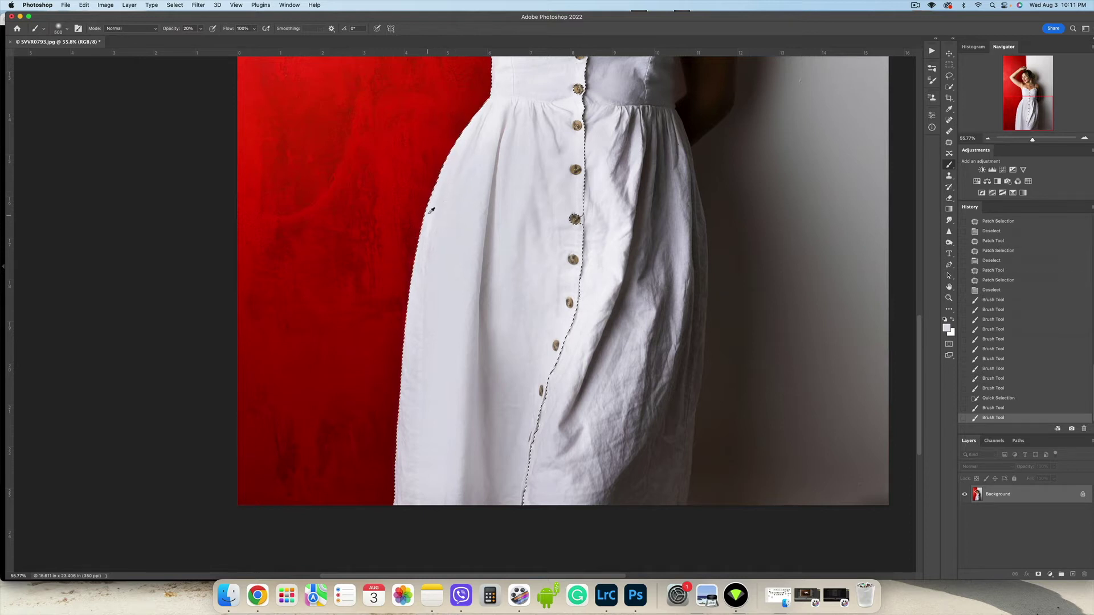
left_click(429, 212, "alt")
left_click(427, 212, "alt")
left_click_drag(431, 200, 421, 262)
left_click_drag(425, 222, 430, 199)
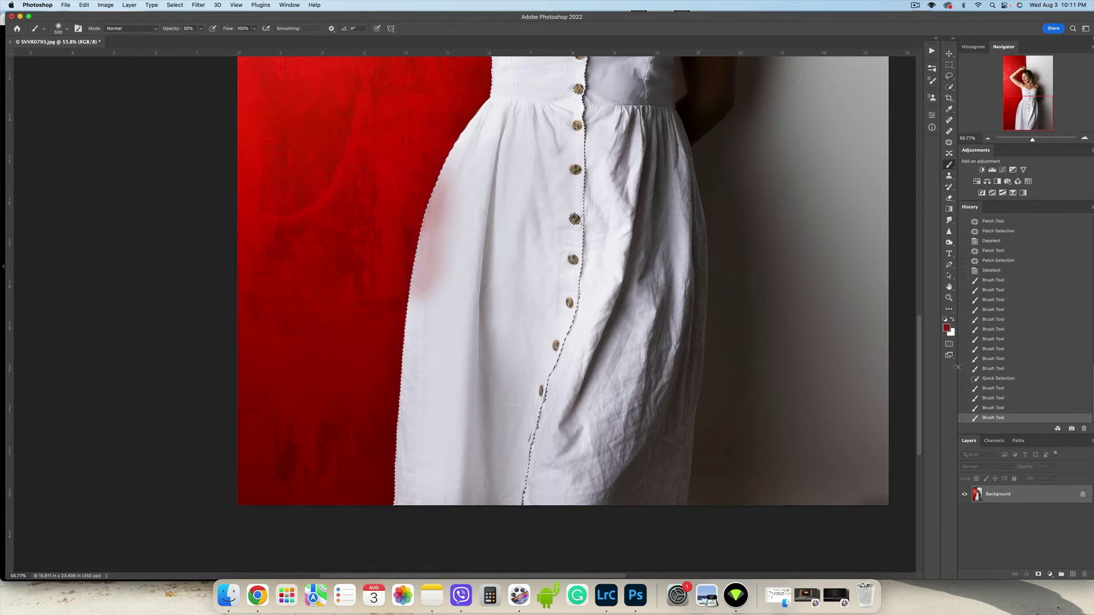
left_click(1006, 408)
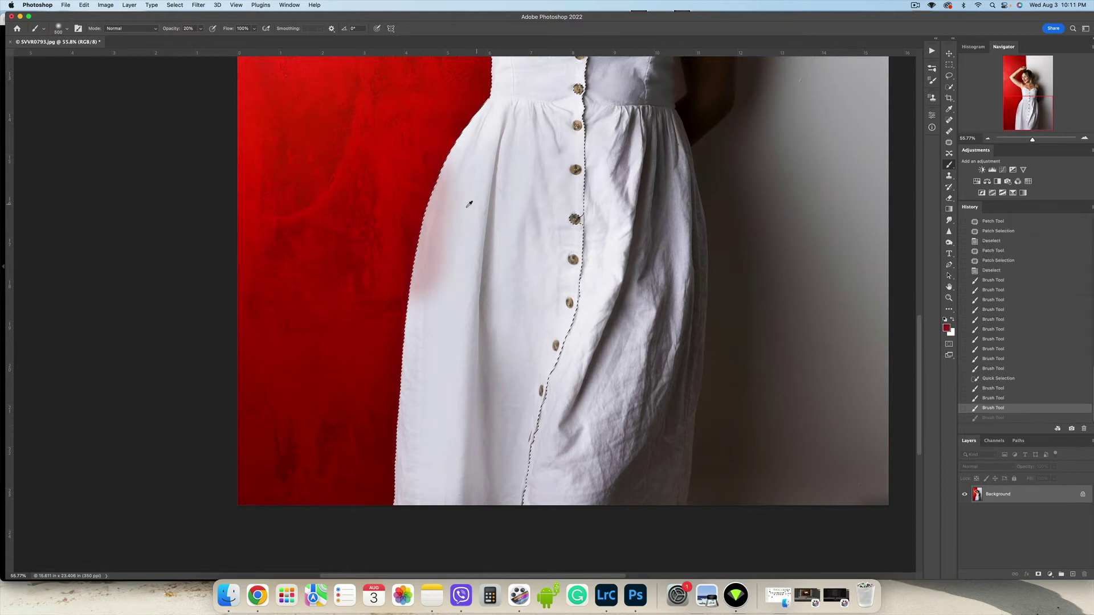
left_click(1020, 398)
Step: Sample the light skirt fabric and paint along the skirt's edge at the red wall from hip to hem
left_click(470, 230, "alt")
left_click_drag(446, 188, 422, 267)
mouse_move(425, 240)
left_mouse_down()
mouse_move(437, 196)
mouse_move(409, 308)
left_mouse_up()
mouse_move(396, 415)
left_mouse_down()
mouse_move(414, 415)
mouse_move(403, 483)
left_mouse_up()
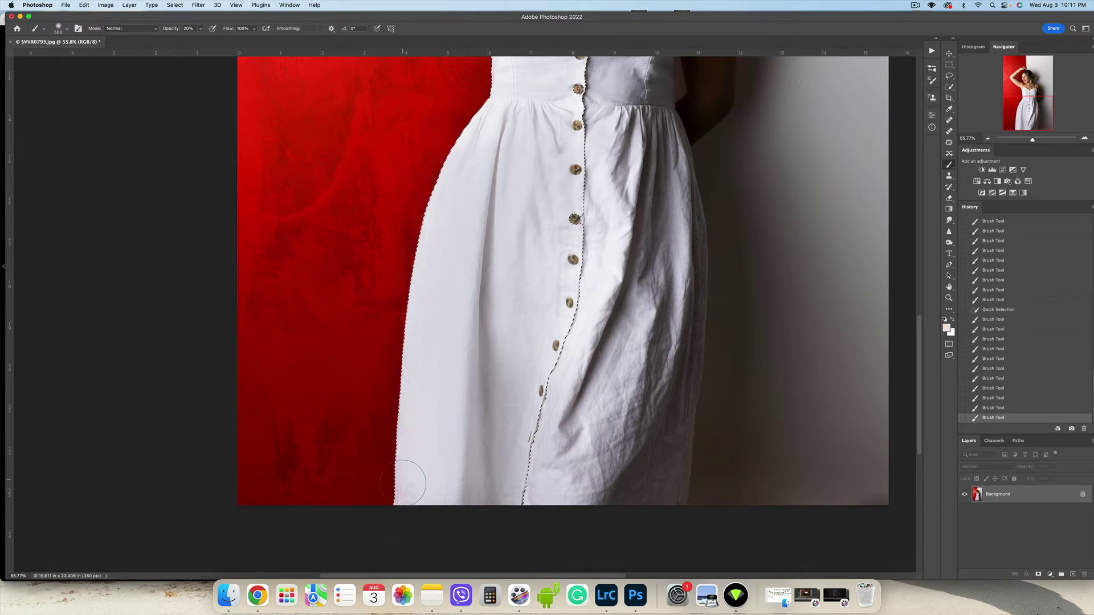
left_click_drag(442, 240, 429, 302)
Step: Raise the brush opacity to 37% and repaint the skirt's edge at the red wall down to the hem with fabric colour
left_click_drag(169, 29, 177, 29)
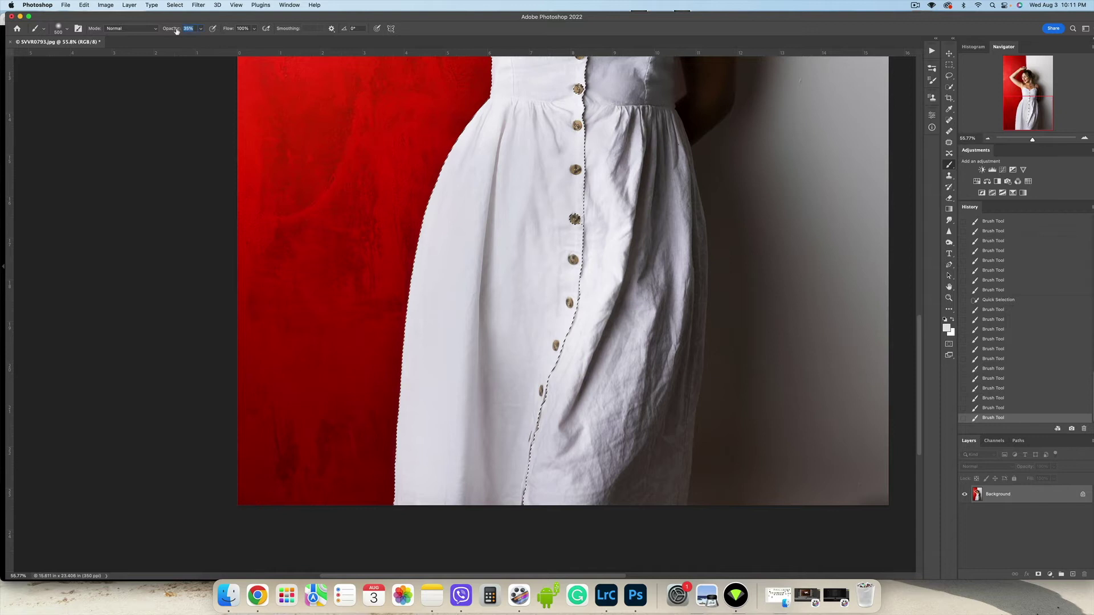
left_click_drag(438, 182, 408, 277)
mouse_move(399, 323)
left_mouse_down()
mouse_move(398, 484)
mouse_move(440, 438)
mouse_move(412, 503)
left_mouse_up()
left_click(430, 427, "alt")
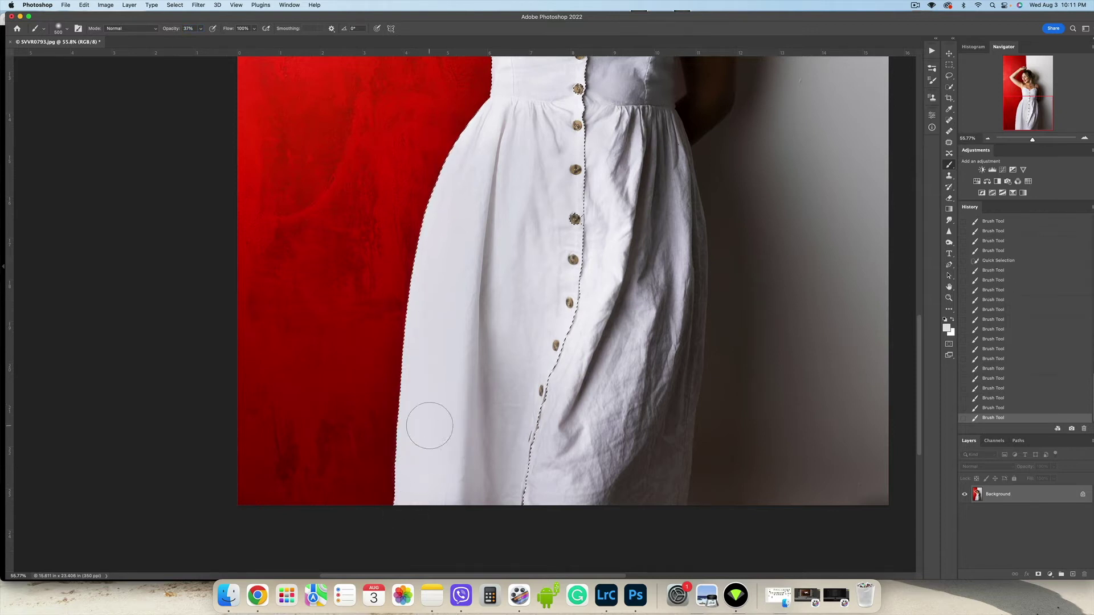
left_click_drag(430, 426, 436, 496)
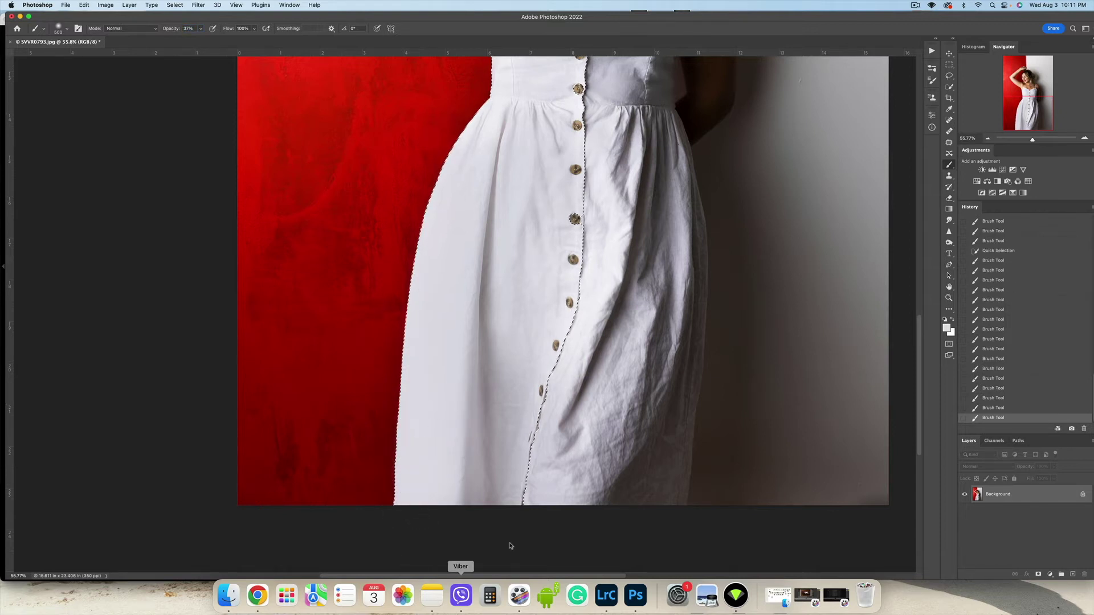
Step: Sample the fabric beside the buttons and paint over the lower skirt between the long fold and the button line
left_click(542, 248, "alt")
left_click(525, 323)
left_click_drag(540, 306, 503, 404)
left_click_drag(504, 398, 507, 441)
Step: Smooth the upper skirt below the waist with a smaller brush and fabric colour sampled near the hip
key("bracketleft")
key("bracketleft")
key("bracketleft")
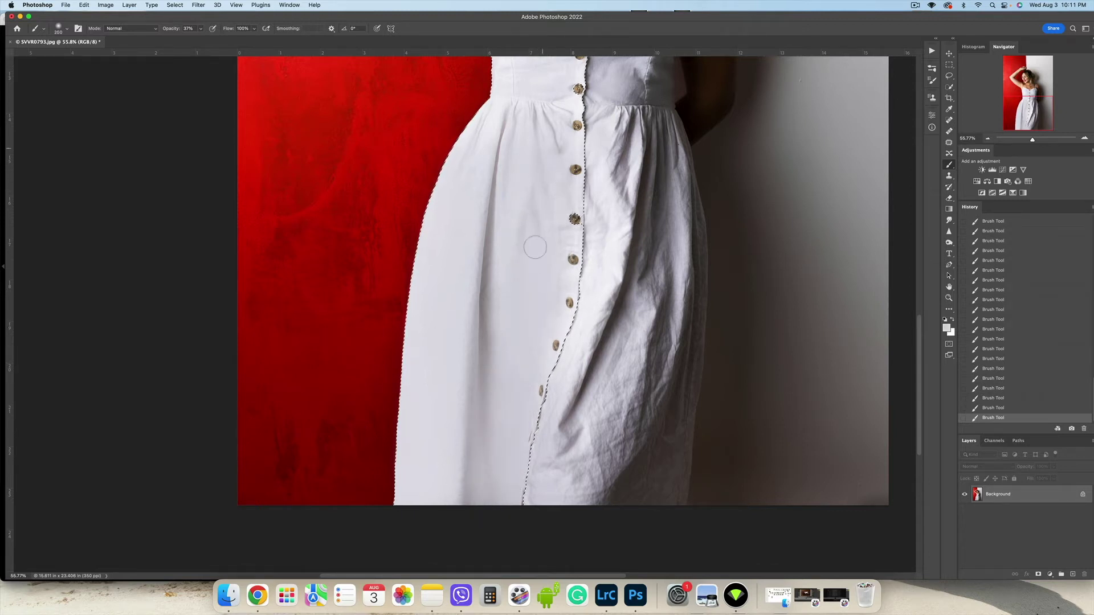
key("bracketleft")
left_click(484, 144, "alt")
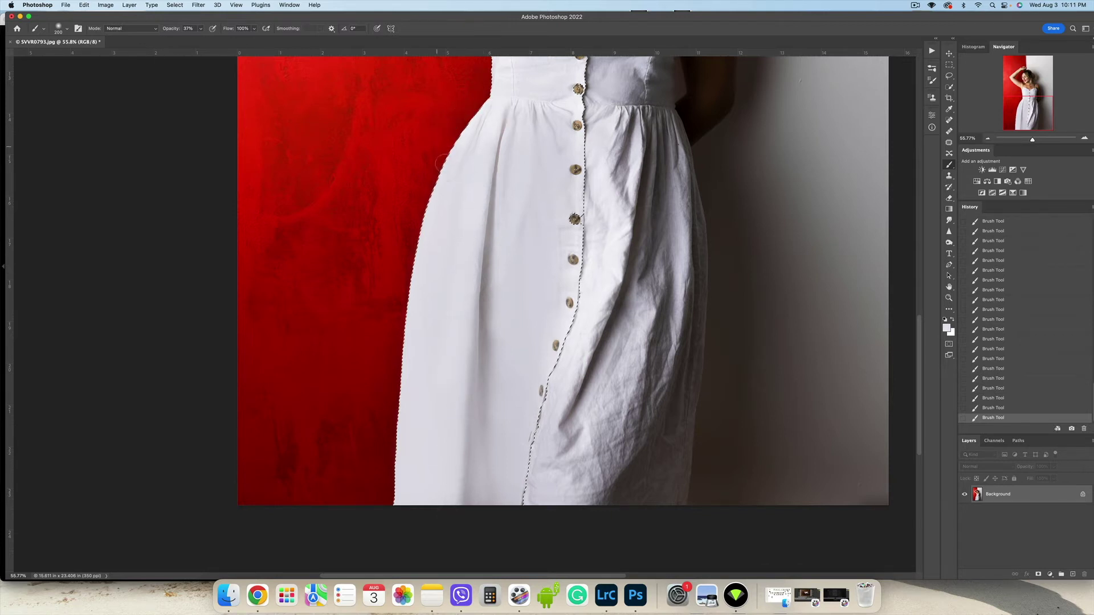
Step: Even out the shadow along the skirt's long vertical fold by painting with a small brush in sampled grey
scroll(504, 265, "up", 3)
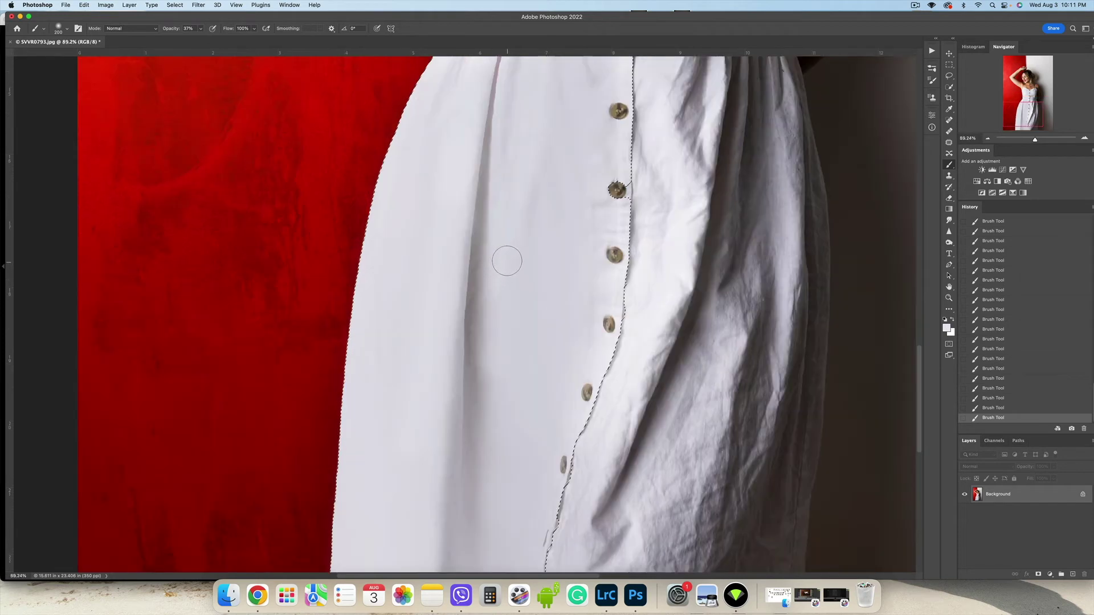
key("bracketleft")
key("bracketleft")
key("bracketright")
key("bracketright")
key("bracketright")
key("bracketright")
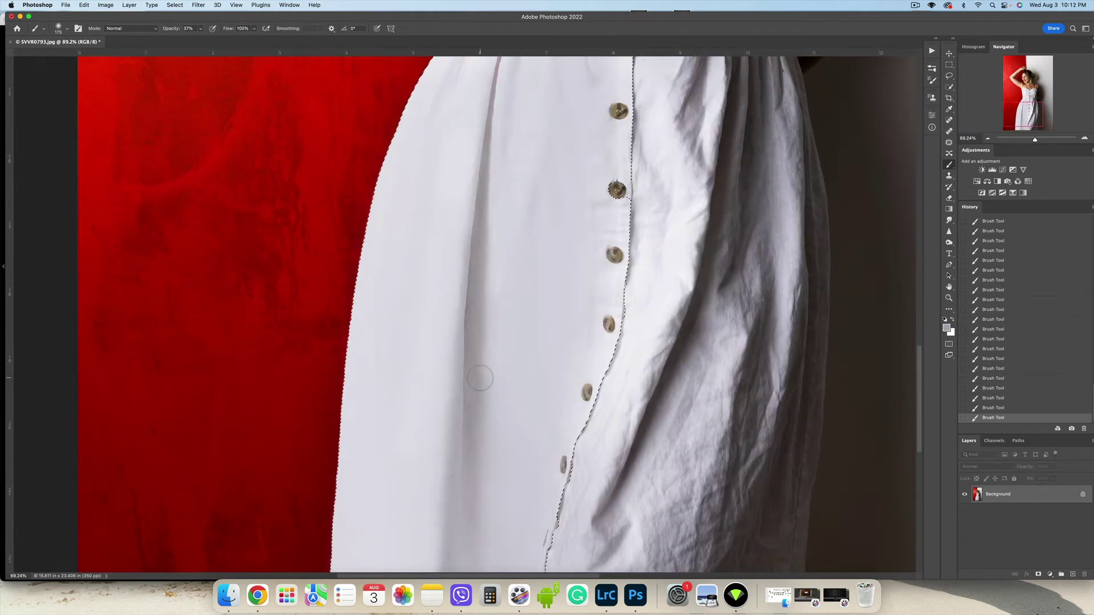
Step: Blend the long fold's shadow into the surrounding skirt, adjusting the brush size, and remove the selection
scroll(476, 373, "down", 3)
key("bracketleft")
key("bracketleft")
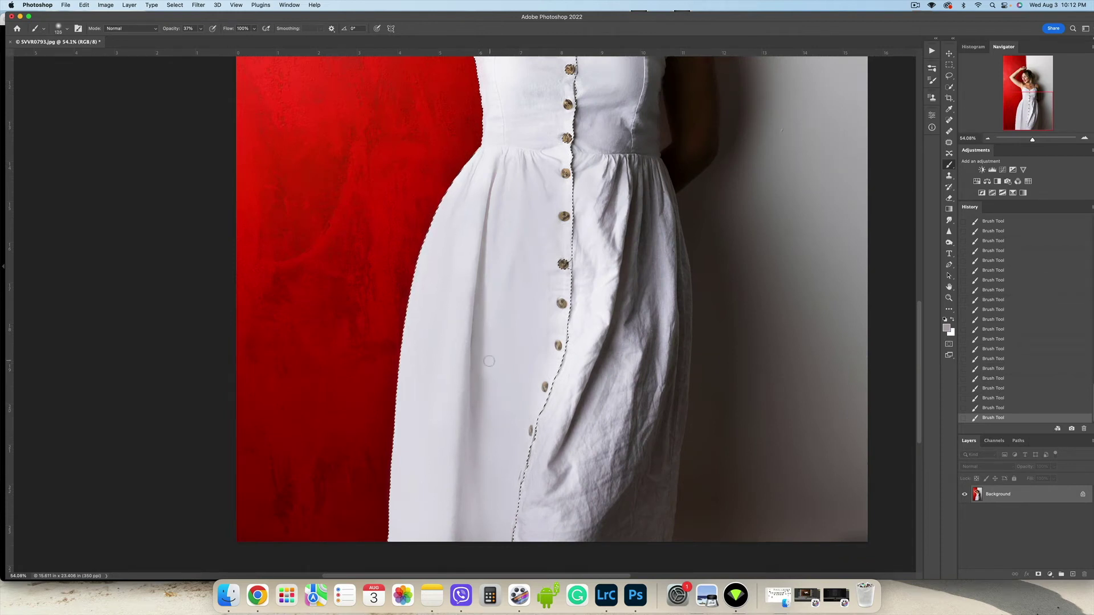
key("bracketright")
key("bracketright")
key("bracketright")
key("bracketright")
key("bracketright")
key("bracketright")
key("bracketright")
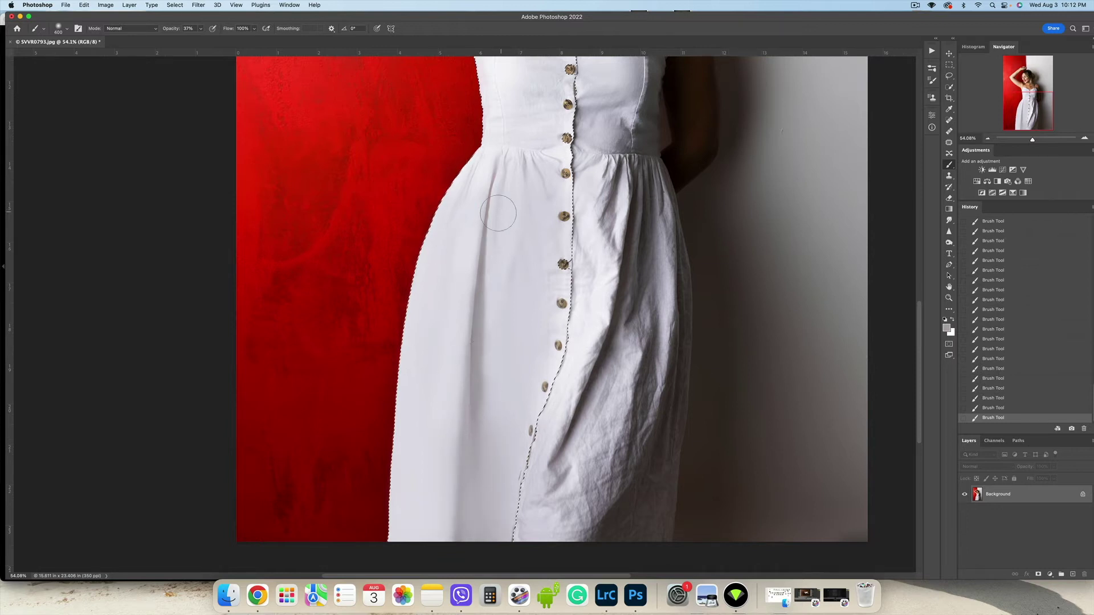
key("bracketleft")
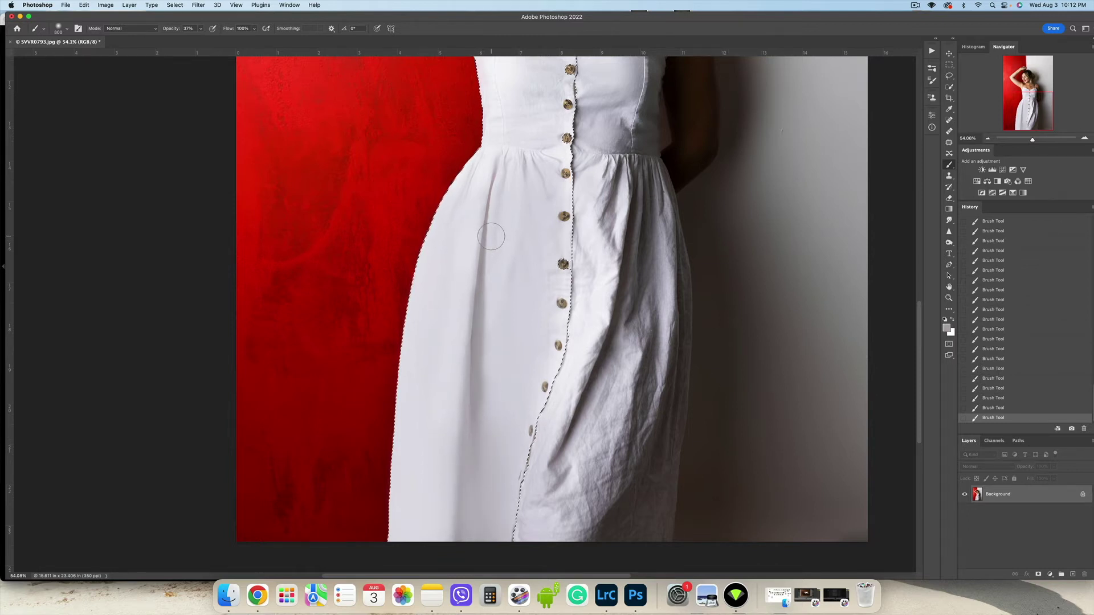
key("super+d")
Step: Compare the retouched dress with the original image state and return to the retouched version
left_click_drag(989, 17, 915, 16)
scroll(628, 309, "down", 4)
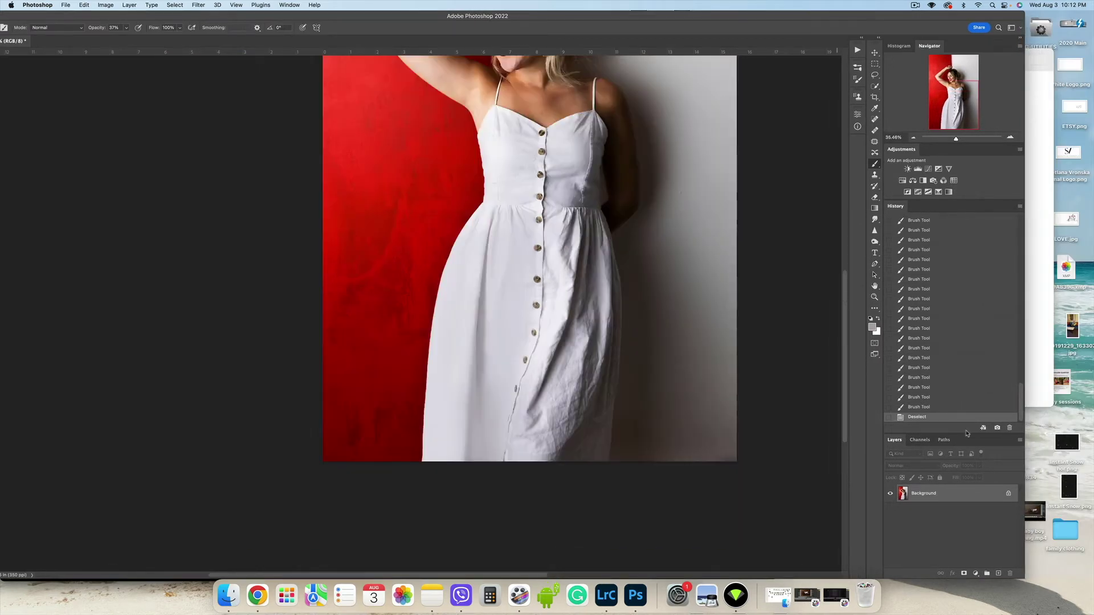
left_click_drag(701, 331, 700, 386)
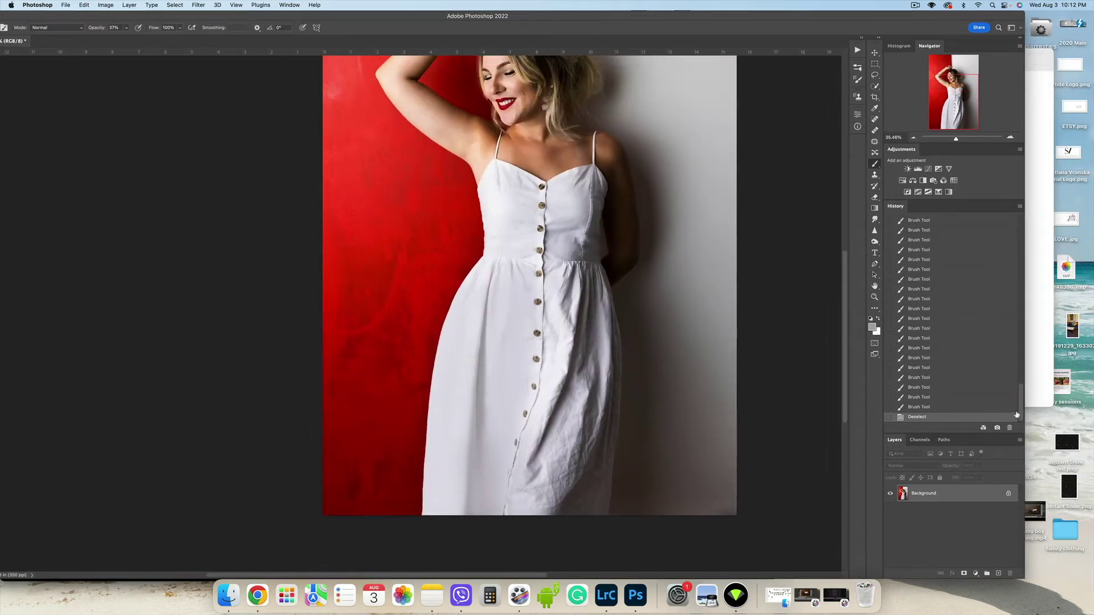
left_click_drag(1020, 408, 1021, 232)
left_click(972, 222)
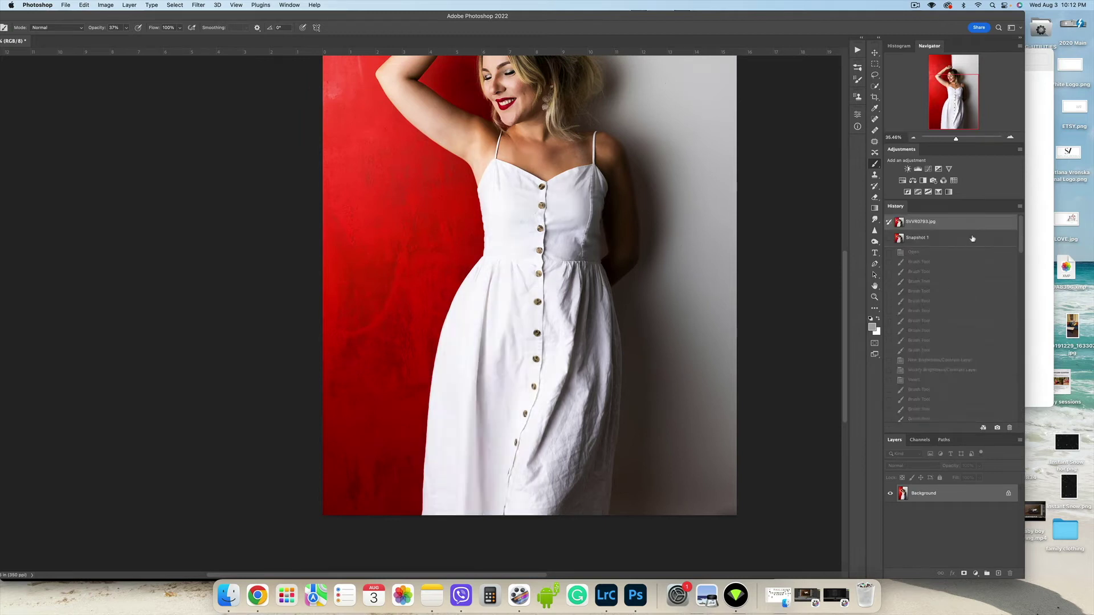
key("super+z")
Step: Smooth the bodice on the shaded side of the buttons by painting with sampled fabric colour
scroll(575, 220, "up", 6)
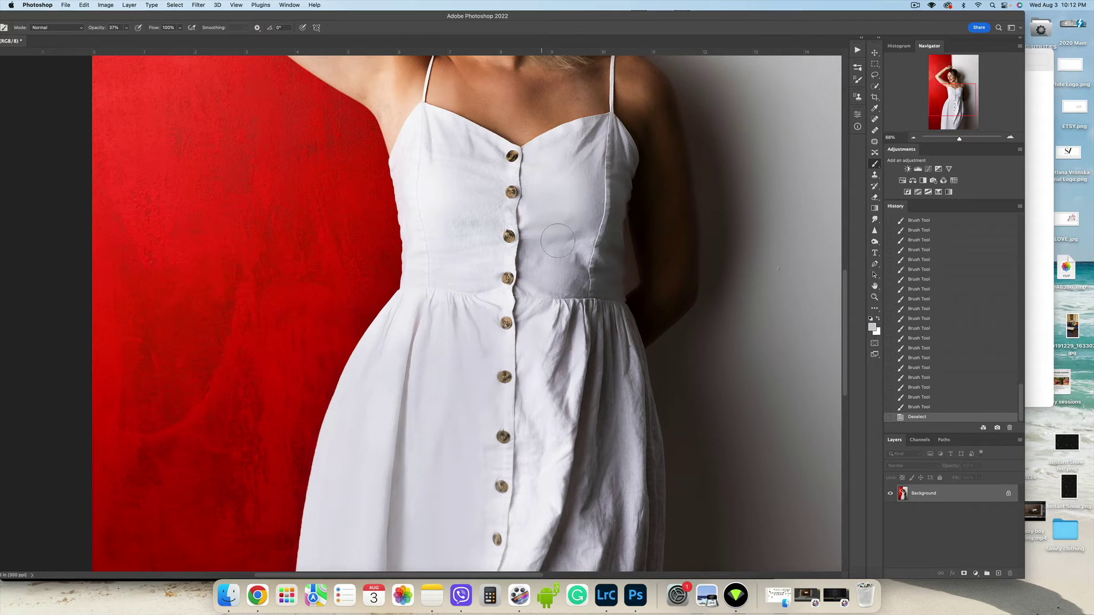
mouse_move(566, 230)
left_mouse_down()
mouse_move(572, 256)
mouse_move(541, 250)
mouse_move(537, 261)
mouse_move(563, 257)
mouse_move(570, 285)
mouse_move(540, 279)
left_mouse_up()
left_click(552, 272, "alt")
Step: Smooth the bodice on the red-wall side from waist to neckline by painting with fabric colours sampled nearby
left_click(464, 246, "alt")
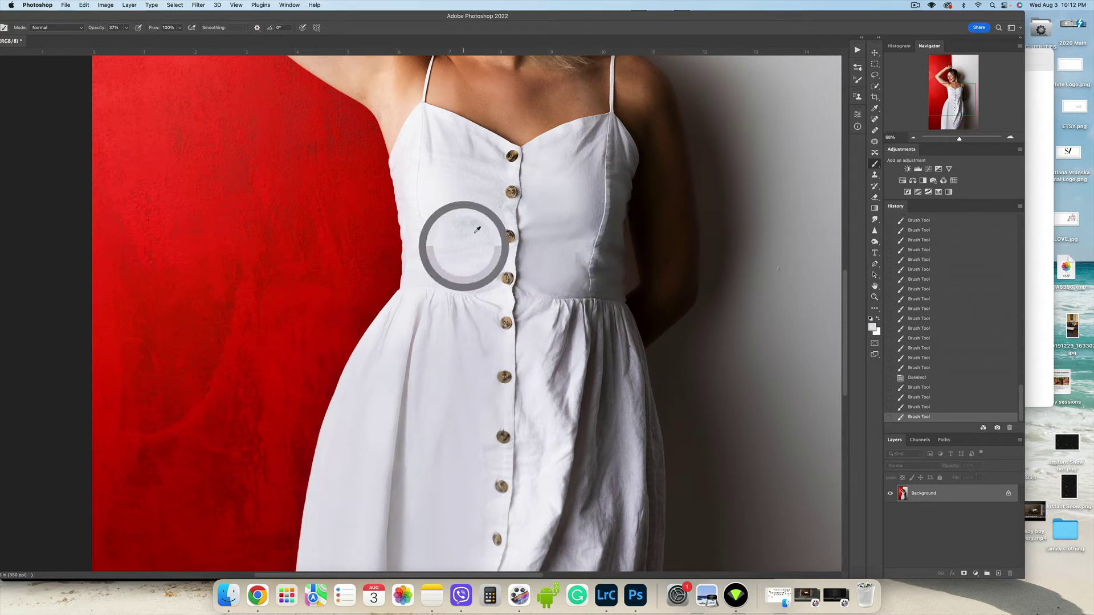
left_click_drag(462, 231, 454, 225)
left_click_drag(470, 222, 484, 218)
left_click(450, 171, "alt")
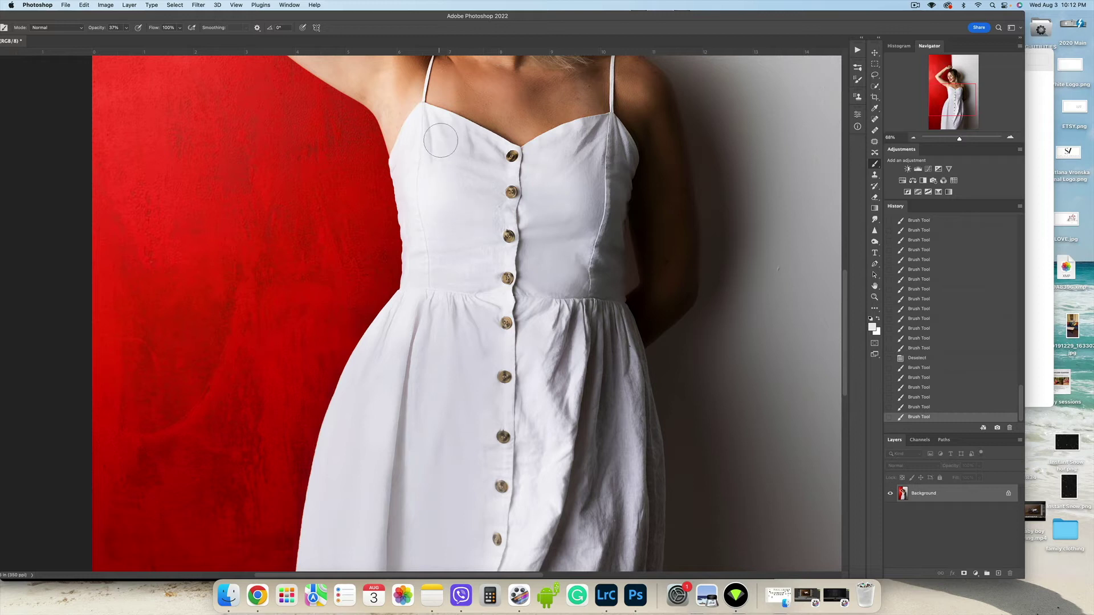
left_click_drag(440, 140, 493, 181)
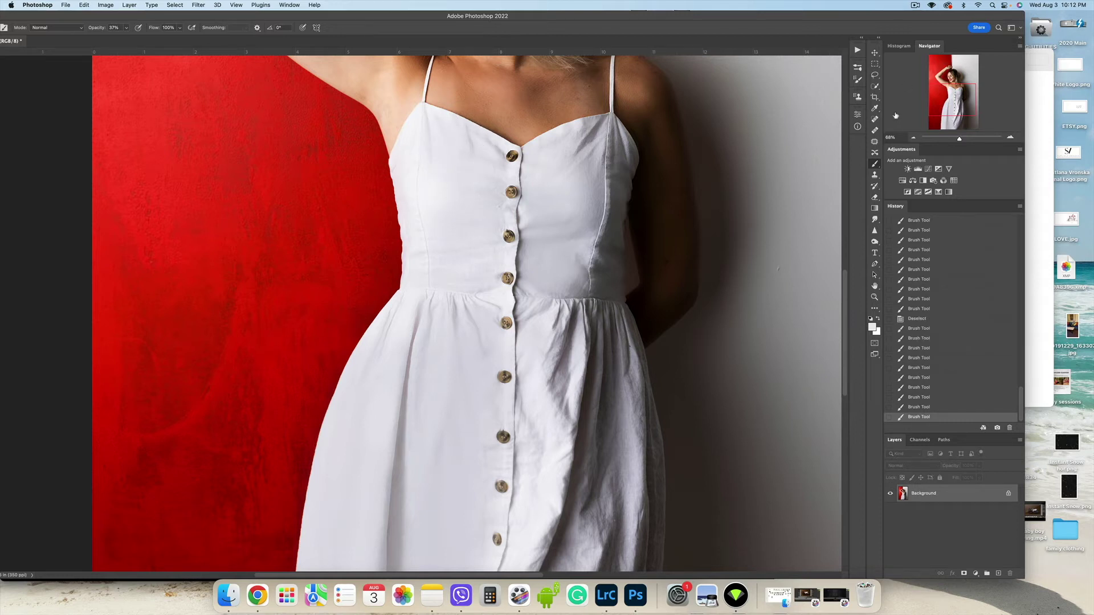
Step: Patch out the remaining creases on the upper bodice on the red-wall side with the Patch tool
left_click(874, 135)
mouse_move(476, 135)
left_mouse_down()
mouse_move(450, 132)
mouse_move(476, 134)
mouse_move(470, 158)
mouse_move(435, 116)
mouse_move(428, 154)
mouse_move(451, 134)
mouse_move(449, 174)
left_mouse_up()
key("super+d")
key("super+d")
left_click_drag(450, 135, 496, 162)
key("super+d")
Step: Patch out the creases on the upper bodice on the shaded side, below the strap
scroll(561, 137, "down", 10)
scroll(593, 134, "up", 5)
mouse_move(598, 122)
left_mouse_down()
mouse_move(575, 152)
mouse_move(583, 156)
mouse_move(598, 124)
mouse_move(557, 153)
mouse_move(577, 174)
mouse_move(596, 154)
mouse_move(581, 177)
mouse_move(571, 149)
mouse_move(583, 135)
left_mouse_up()
key("super+d")
left_click(585, 134)
left_click_drag(575, 142, 565, 172)
mouse_move(583, 129)
left_mouse_down()
mouse_move(570, 151)
mouse_move(583, 136)
left_mouse_up()
left_click_drag(576, 142, 560, 160)
left_click_drag(563, 174, 573, 195)
scroll(574, 194, "down", 5)
left_click(577, 156)
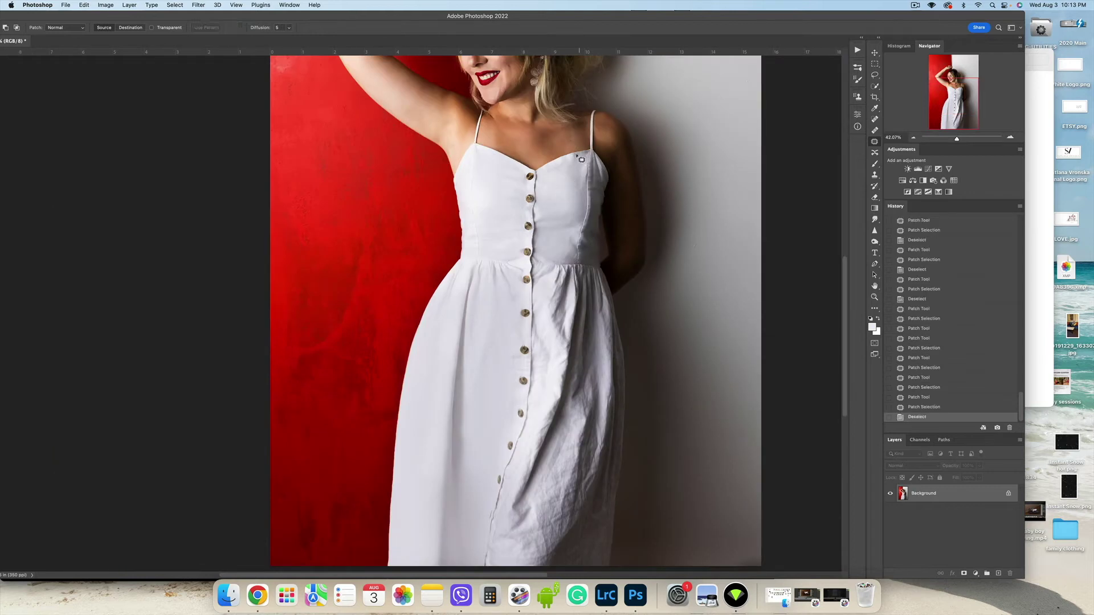
Step: Patch the remaining crease just below the neckline on the shaded side of the bodice and deselect it
left_click_drag(577, 155, 576, 191)
left_click(579, 199)
scroll(558, 261, "up", 5)
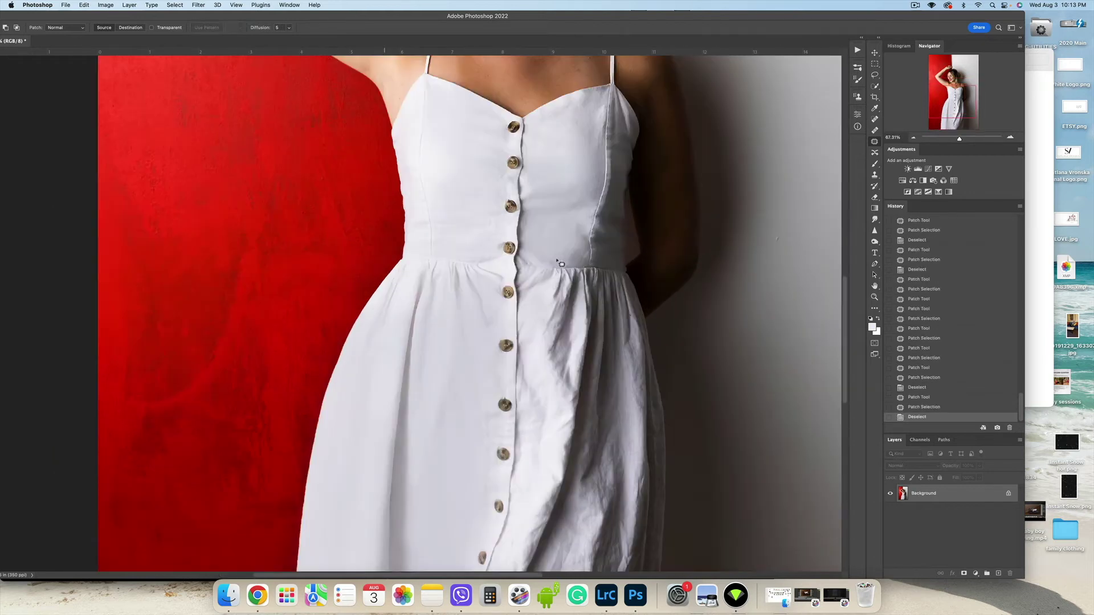
scroll(510, 246, "down", 3)
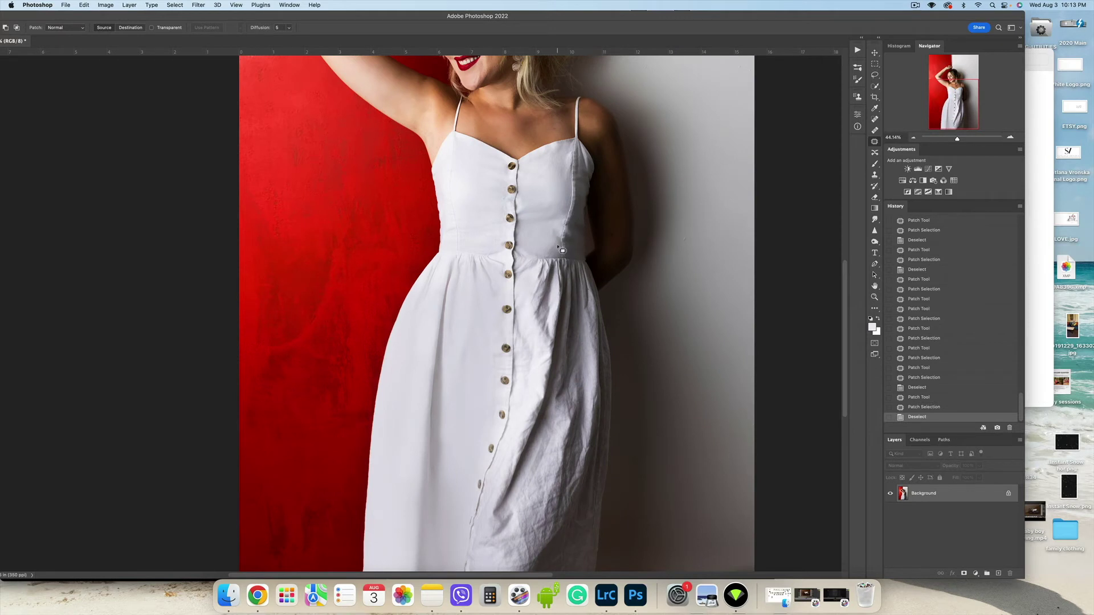
scroll(564, 230, "down", 2)
scroll(562, 235, "down", 2)
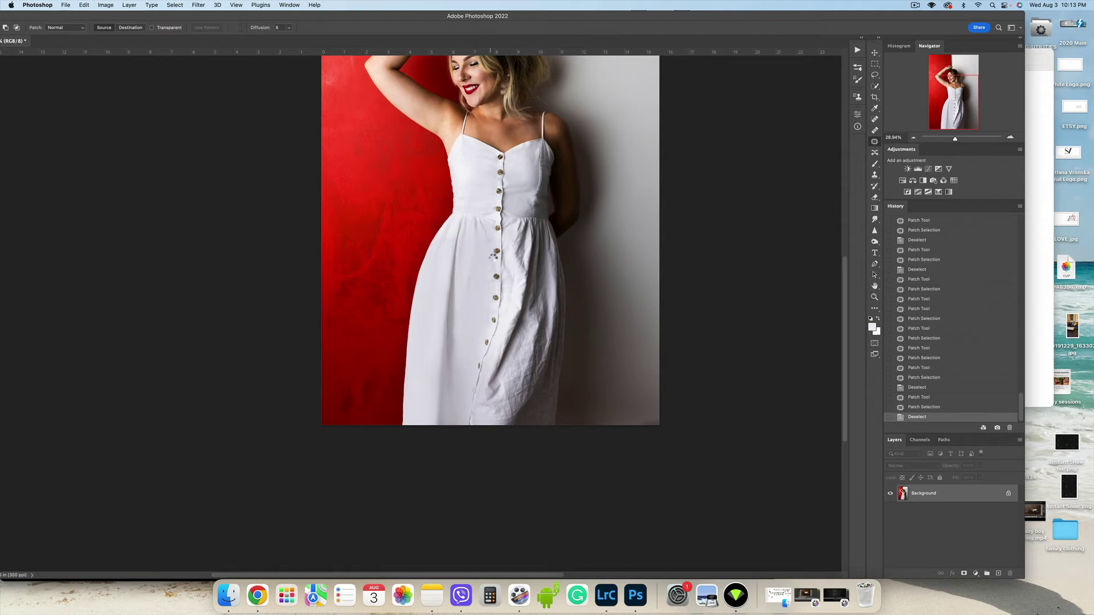
Step: Run the Natural Baby Skin Smoother action, paint white on its mask over the shaded side of the dress, and compare before and after
key("F2")
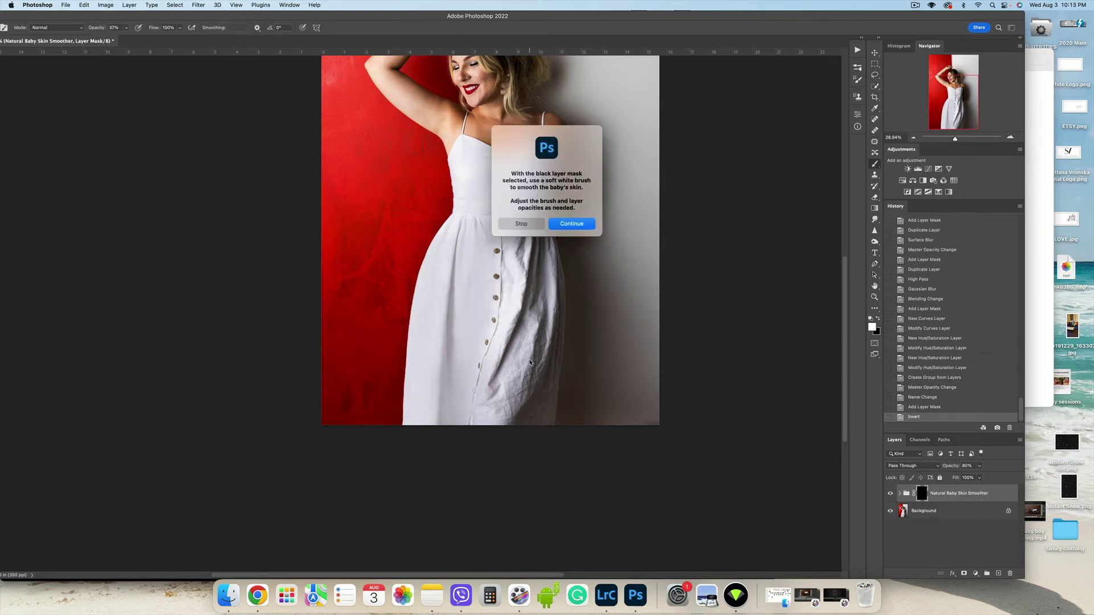
key("Return")
left_click_drag(514, 365, 515, 360)
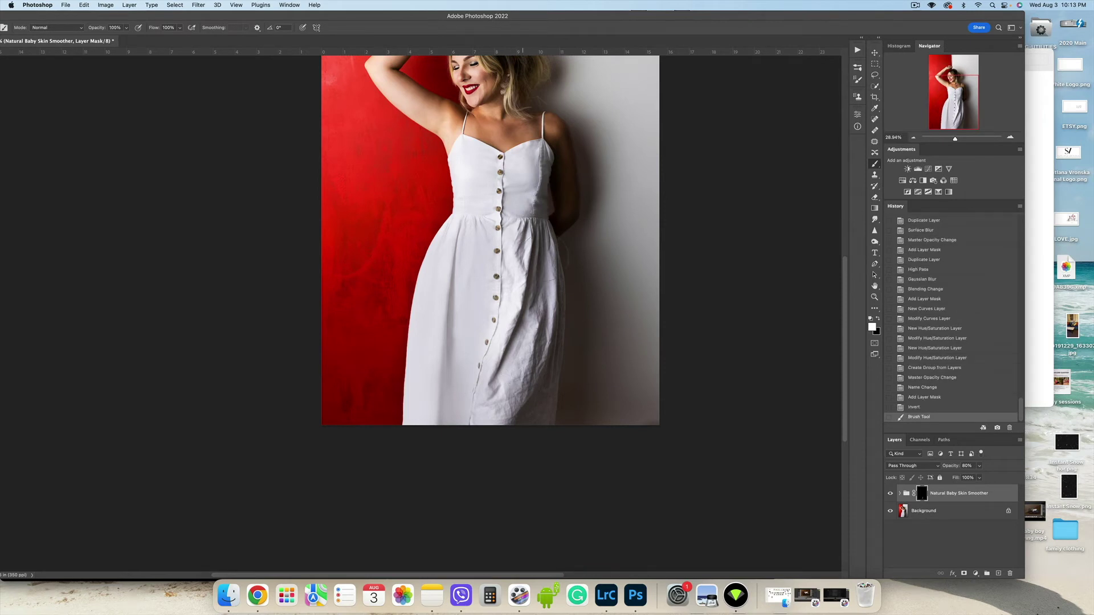
left_click_drag(511, 228, 522, 179)
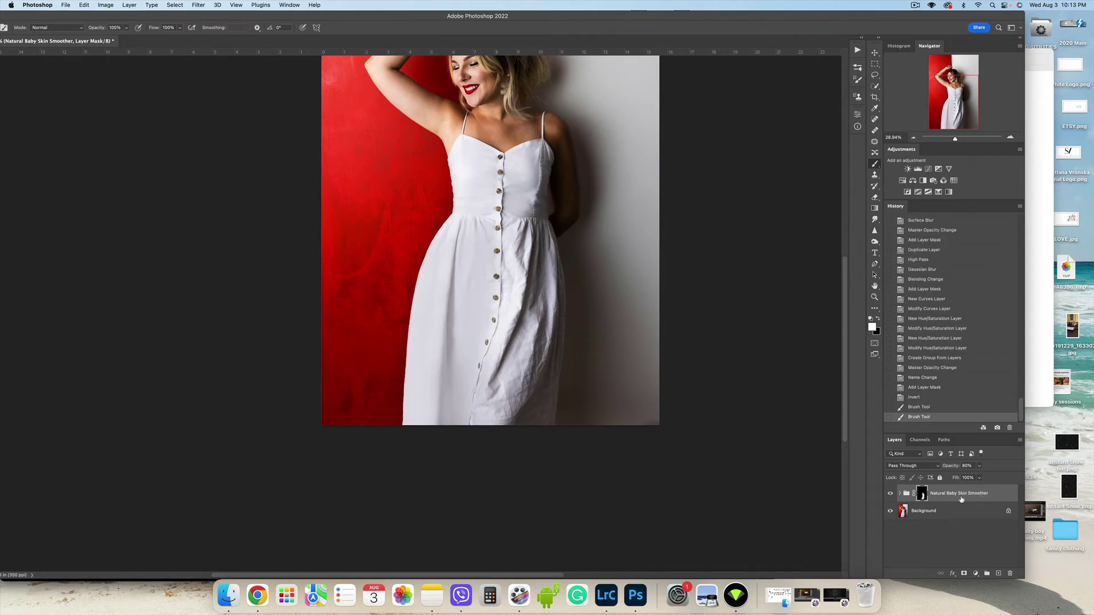
left_click_drag(519, 414, 511, 220)
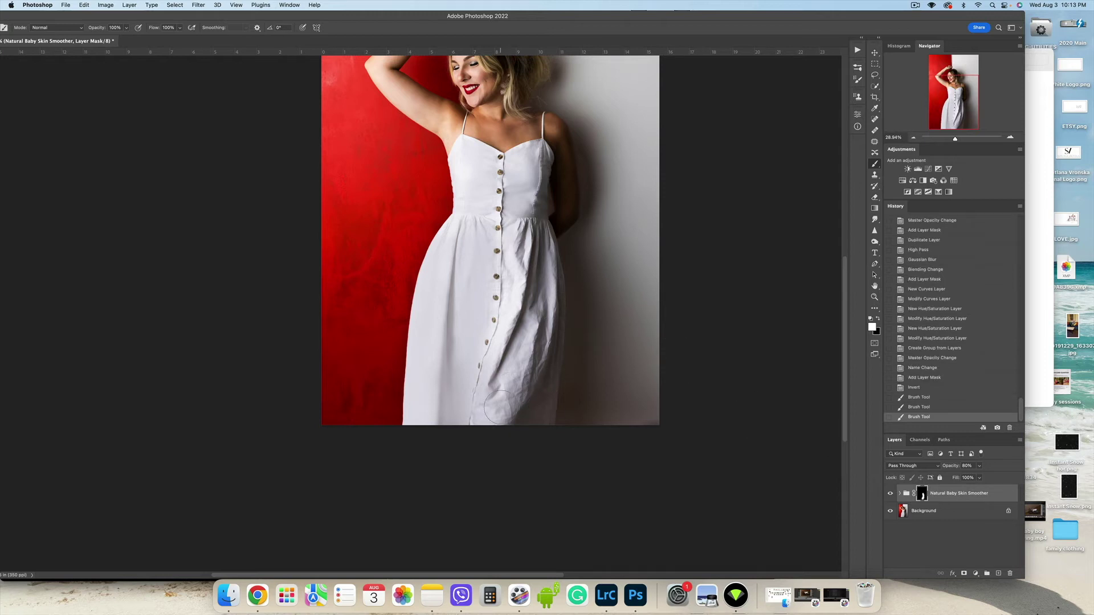
mouse_move(521, 169)
left_mouse_down()
mouse_move(471, 156)
mouse_move(469, 188)
left_mouse_up()
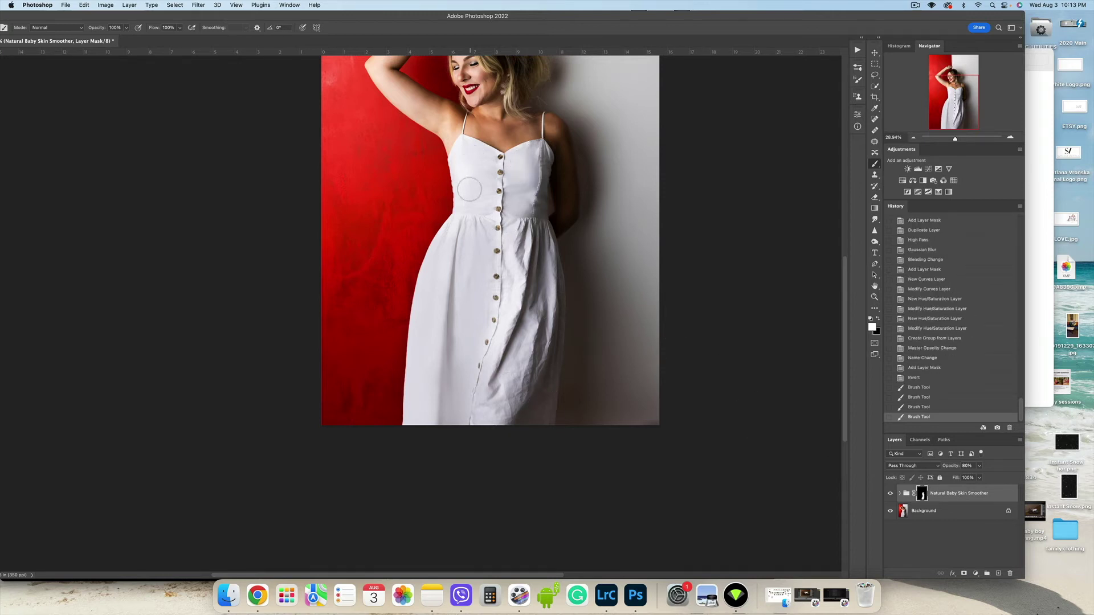
left_click_drag(525, 393, 534, 353)
left_click_drag(538, 348, 541, 376)
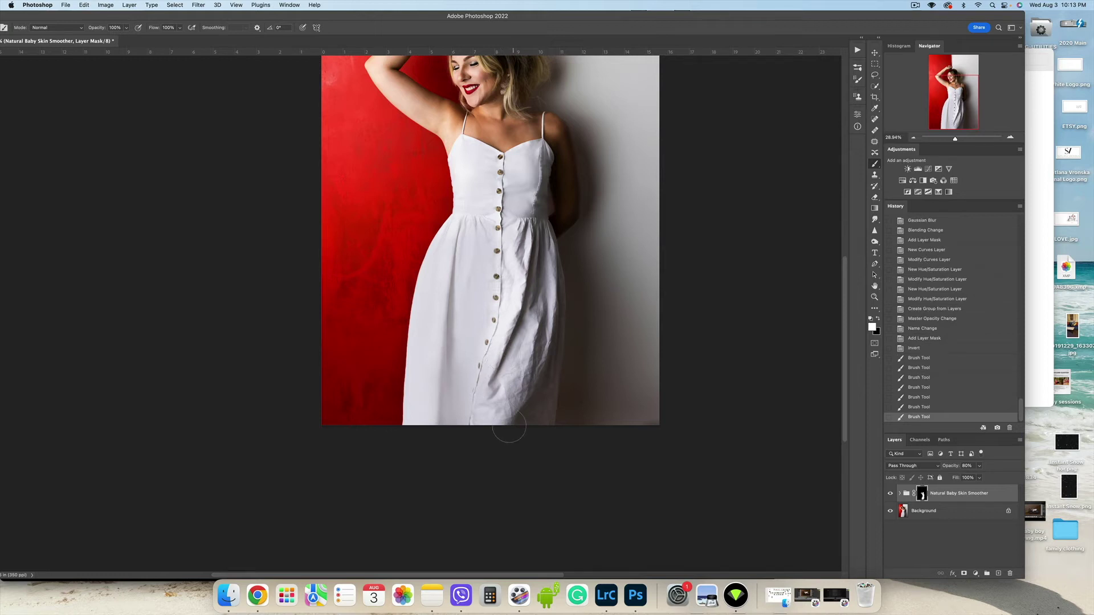
left_click_drag(509, 429, 527, 393)
left_click(891, 495)
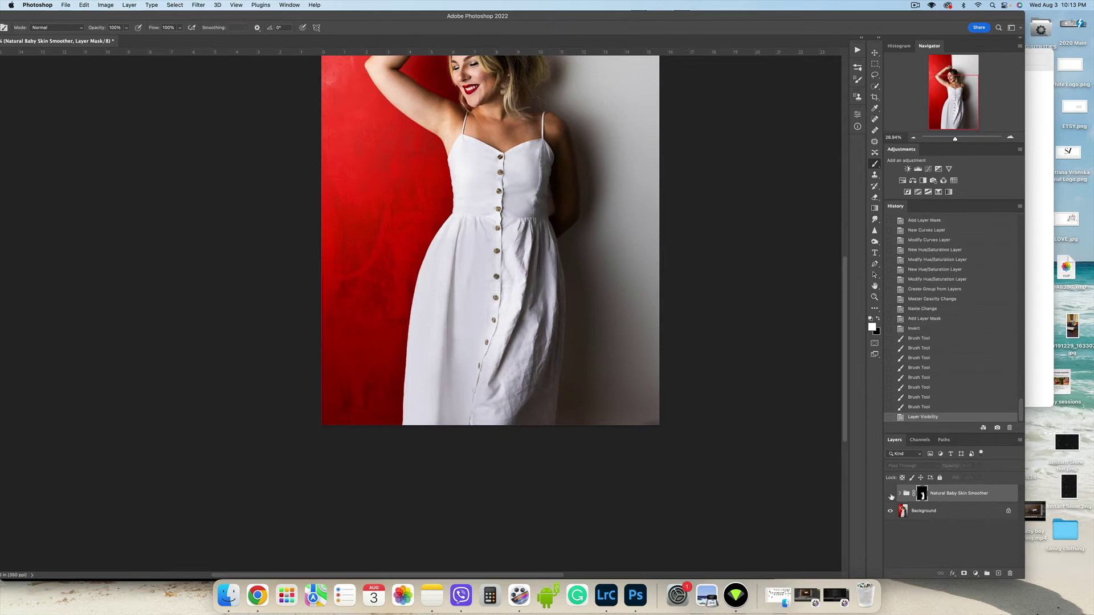
left_click(891, 495)
Step: Try painting black on the smoother mask over the shaded skirt and flattening, then revert to the state before those strokes
key("x")
left_click_drag(532, 365, 522, 393)
mouse_move(527, 342)
left_mouse_down()
mouse_move(513, 370)
mouse_move(514, 294)
left_mouse_up()
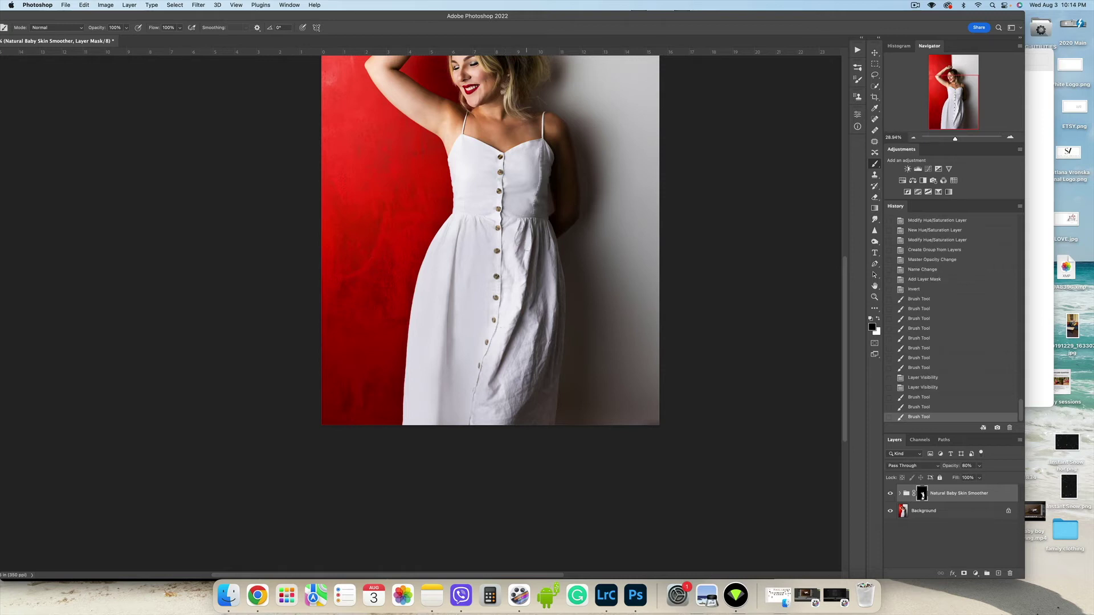
left_click_drag(518, 237, 521, 276)
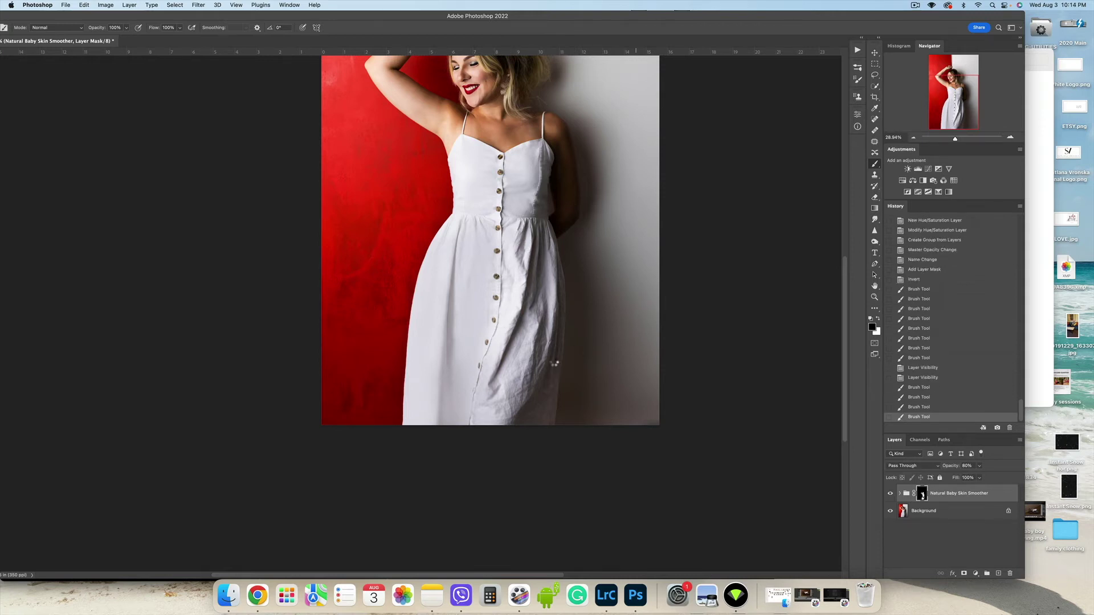
key("super+shift+e")
scroll(554, 360, "down", 5)
scroll(537, 361, "up", 5)
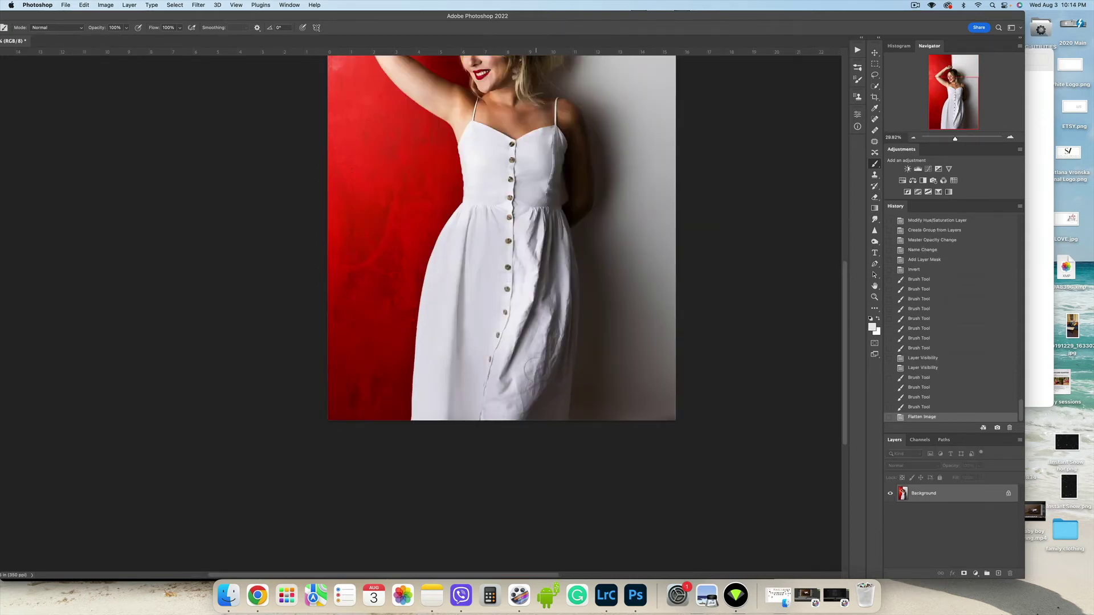
left_click(928, 368)
Step: Compare the dress with and without the Natural Baby Skin Smoother group, then flatten the image
left_click(890, 495)
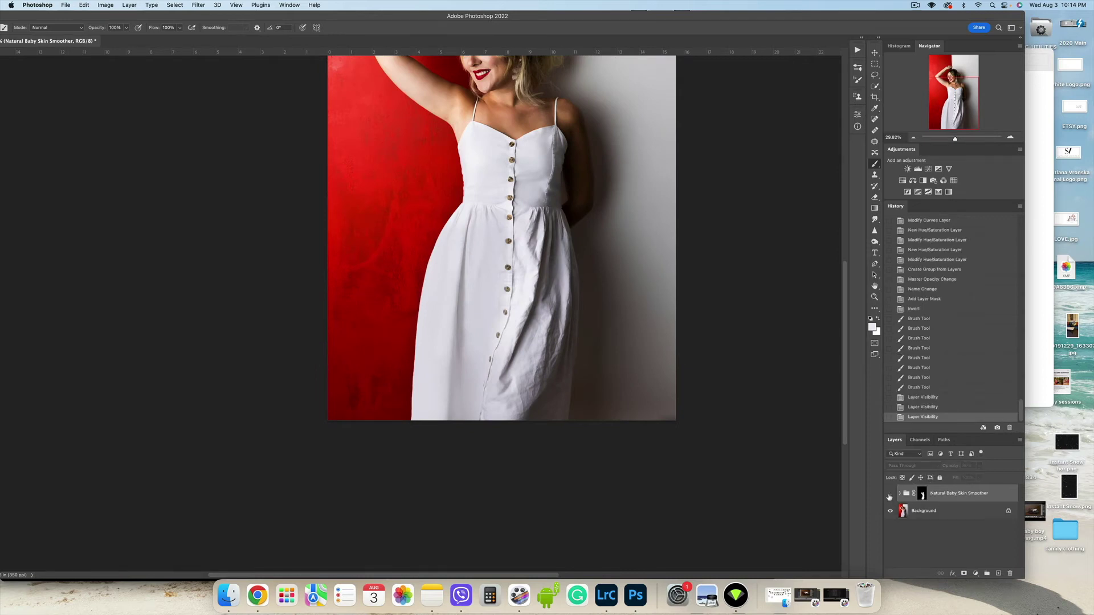
left_click(890, 495)
left_click(890, 495)
left_click(890, 495)
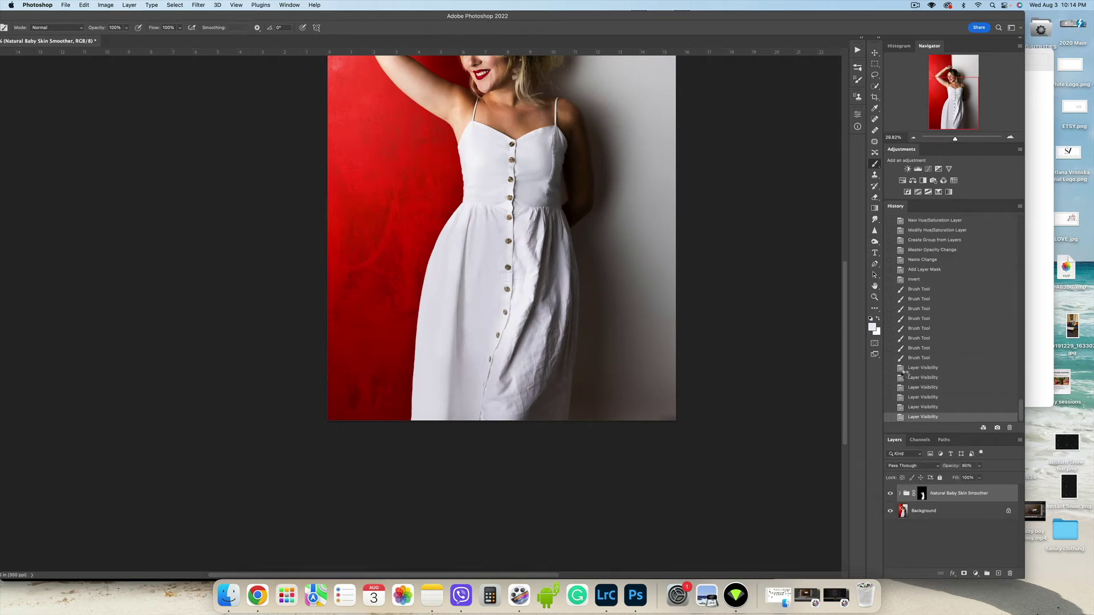
key("super+shift+e")
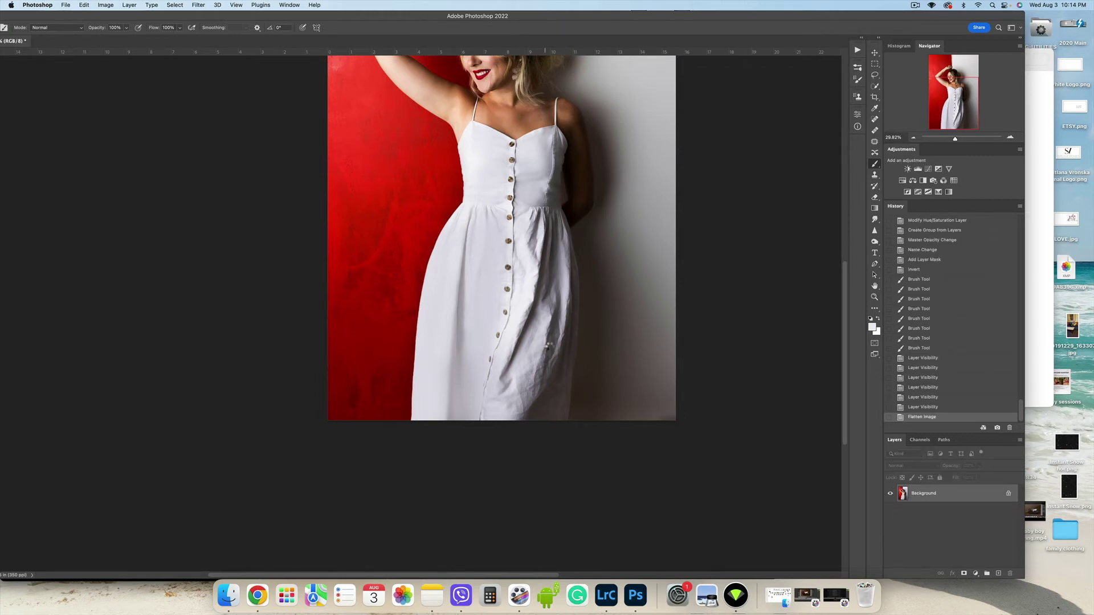
Step: Create a black-masked Dust & Scratches copy, paint white on the mask over the shaded lower skirt, and compare before and after
key("F2")
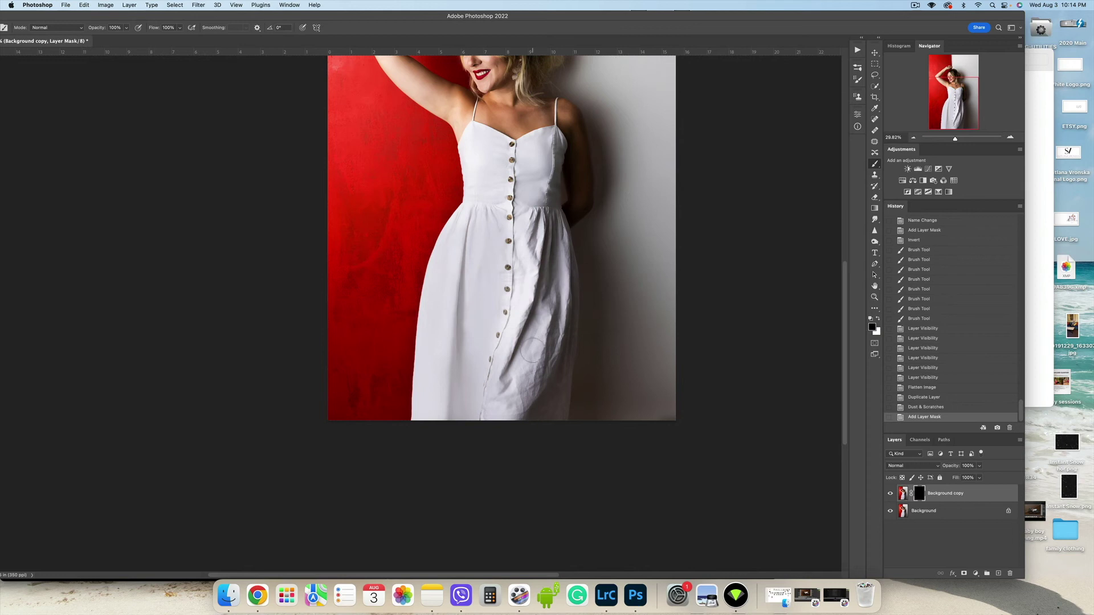
scroll(532, 349, "up", 5)
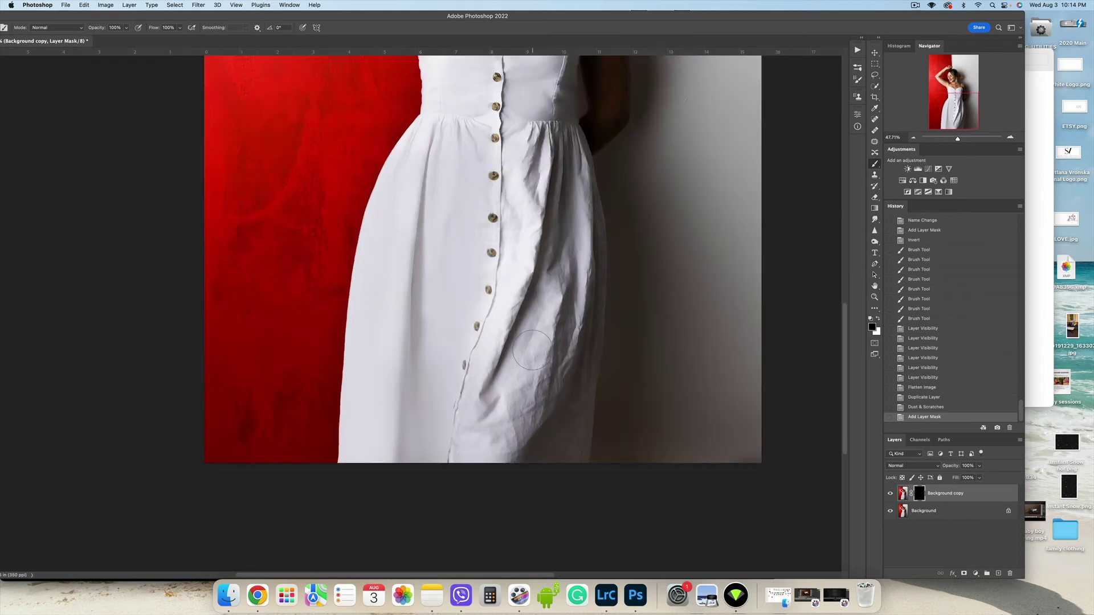
left_click(538, 322)
left_click(877, 319)
left_click(533, 338)
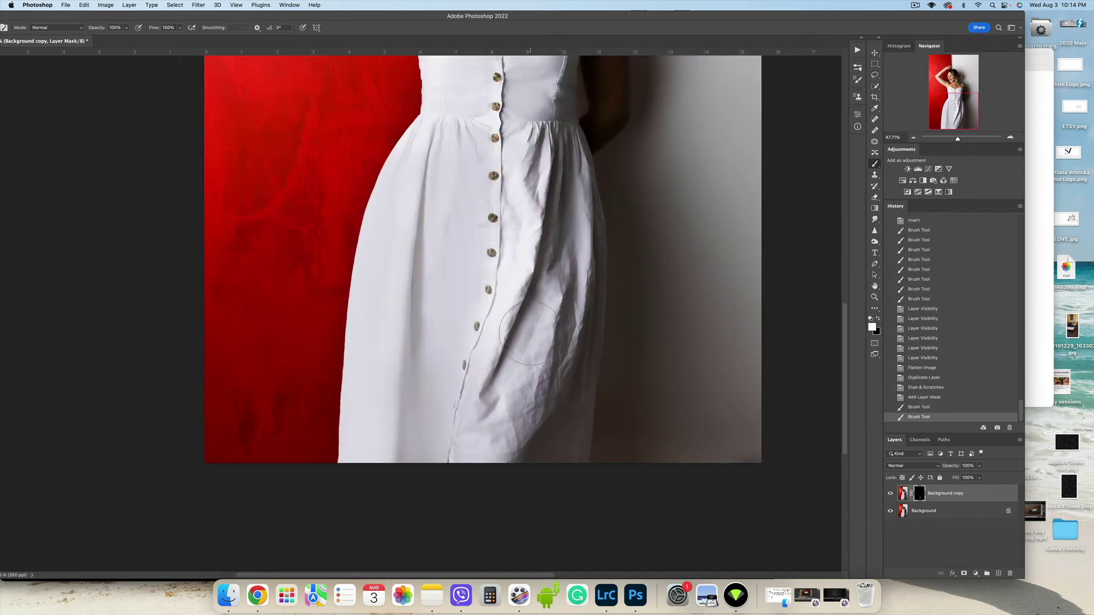
left_click(512, 392)
left_click(546, 387)
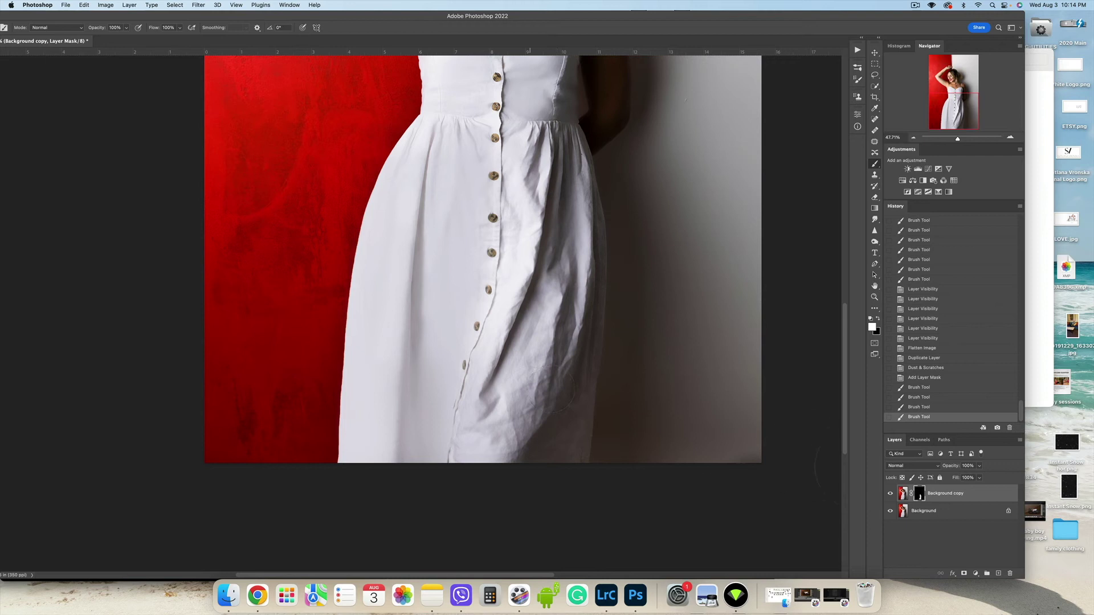
scroll(494, 372, "up", 8)
left_click(889, 494)
left_click(888, 494)
left_click(889, 494)
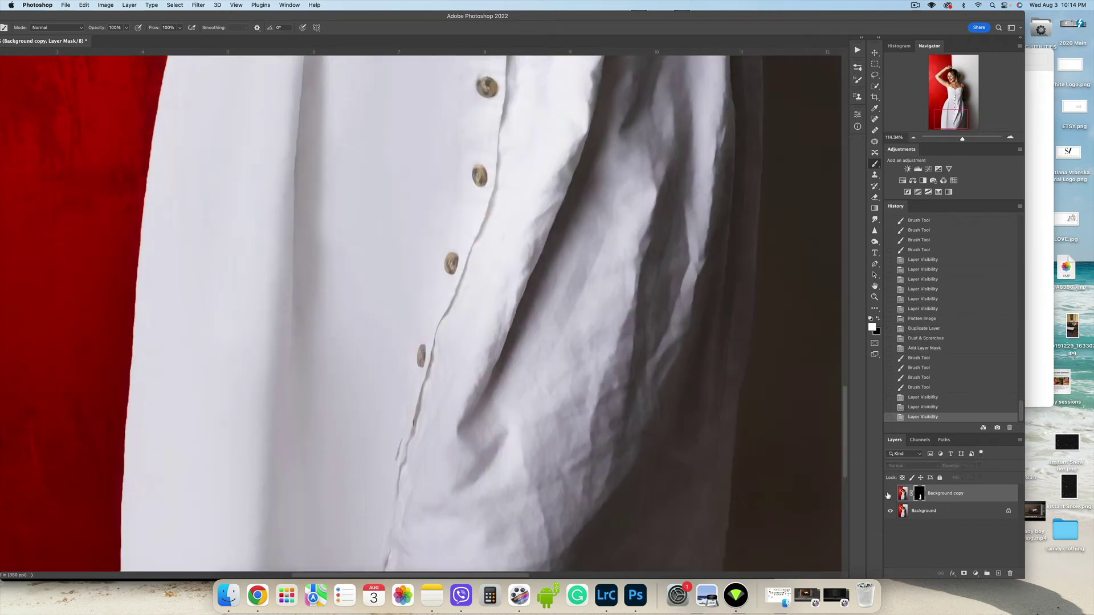
left_click(890, 493)
Step: Reveal the Dust & Scratches effect around the waist pleats on both sides of the buttons with a smaller brush, then flatten the image
scroll(572, 317, "down", 3)
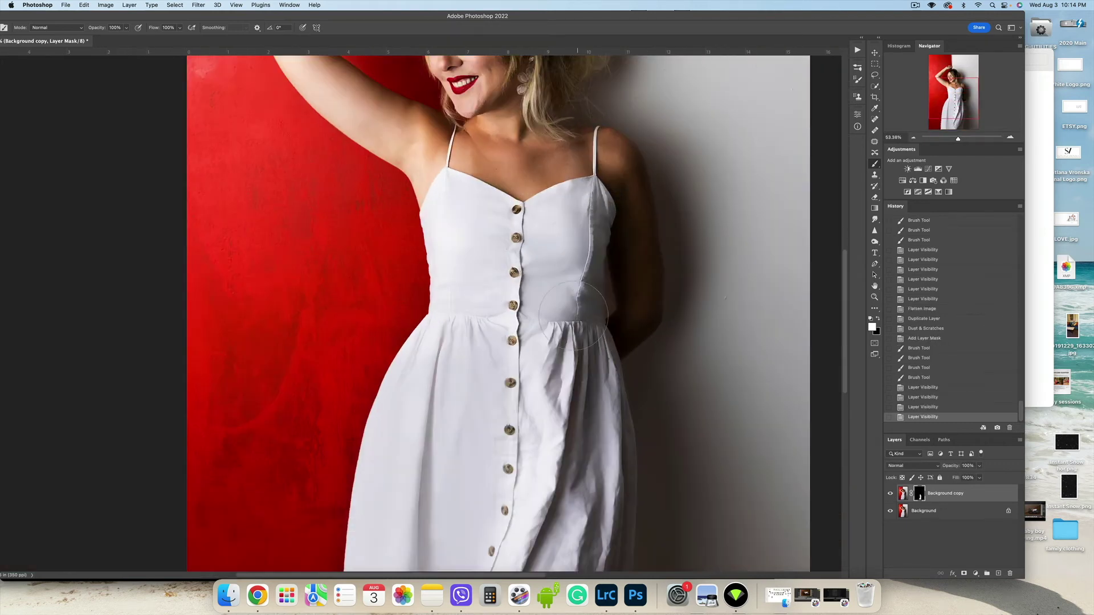
scroll(574, 336, "up", 2)
left_click(593, 365)
key("bracketleft")
key("bracketleft")
key("bracketleft")
key("bracketleft")
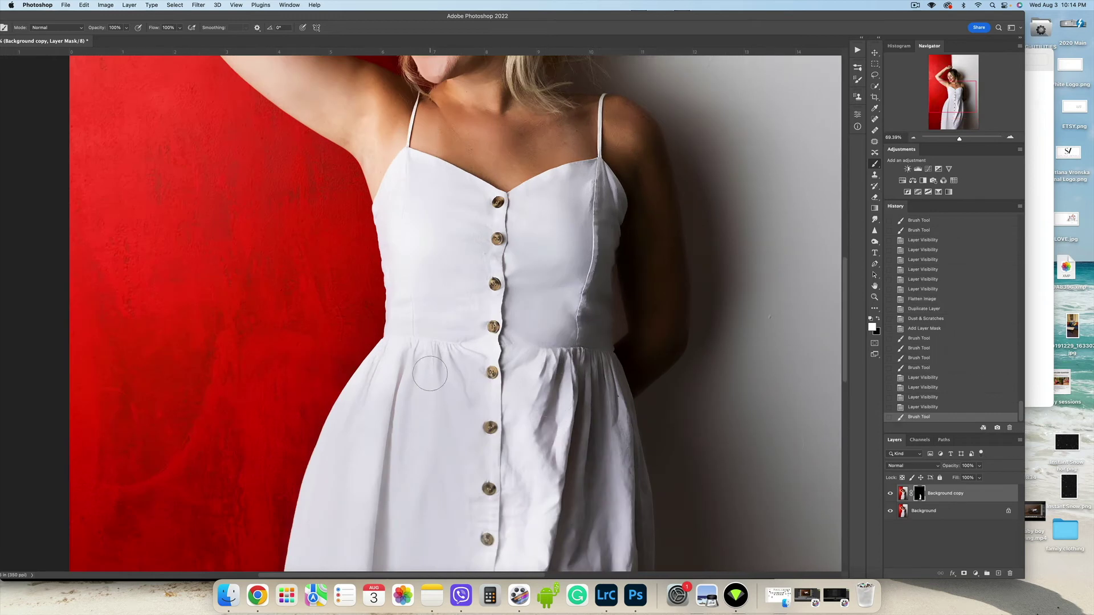
left_click(429, 367)
scroll(575, 359, "down", 2)
key("super+shift+e")
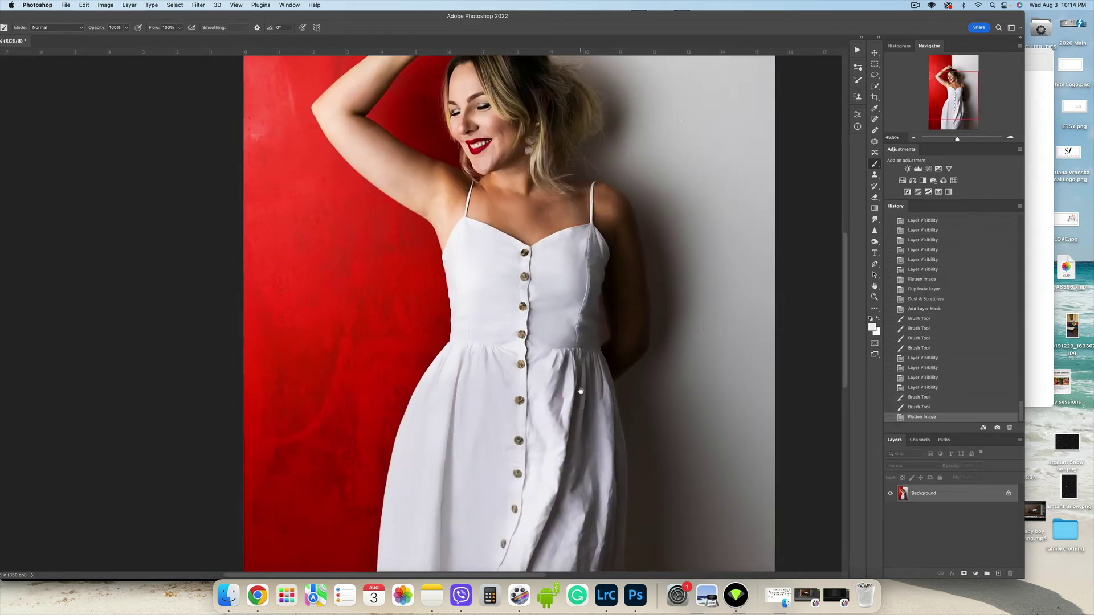
Step: Soften the creases in the middle of the shaded skirt by brushing a sampled light fabric colour at 30% opacity
left_click_drag(580, 410, 585, 247)
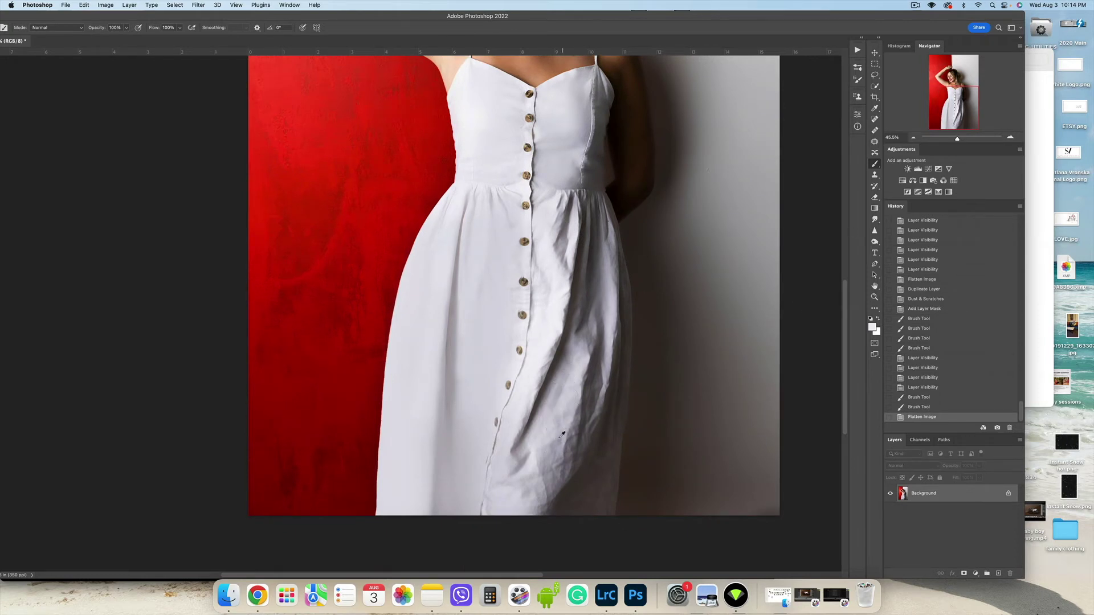
left_click(573, 386, "alt")
left_click_drag(572, 363, 554, 382)
left_click_drag(558, 376, 571, 389)
left_click(919, 407)
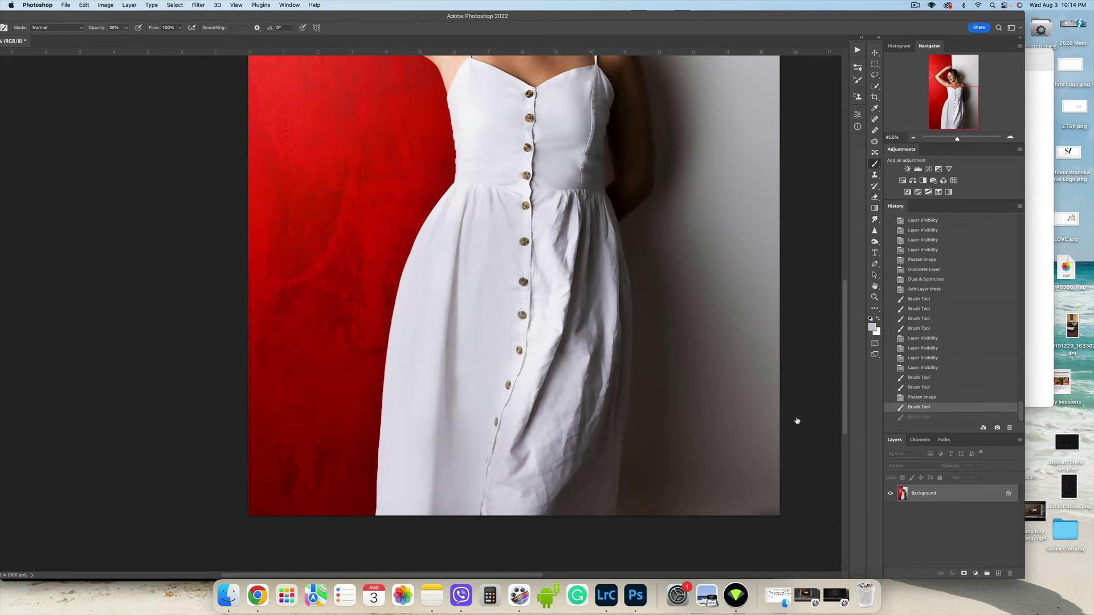
mouse_move(569, 368)
left_mouse_down()
mouse_move(546, 435)
mouse_move(557, 381)
left_mouse_up()
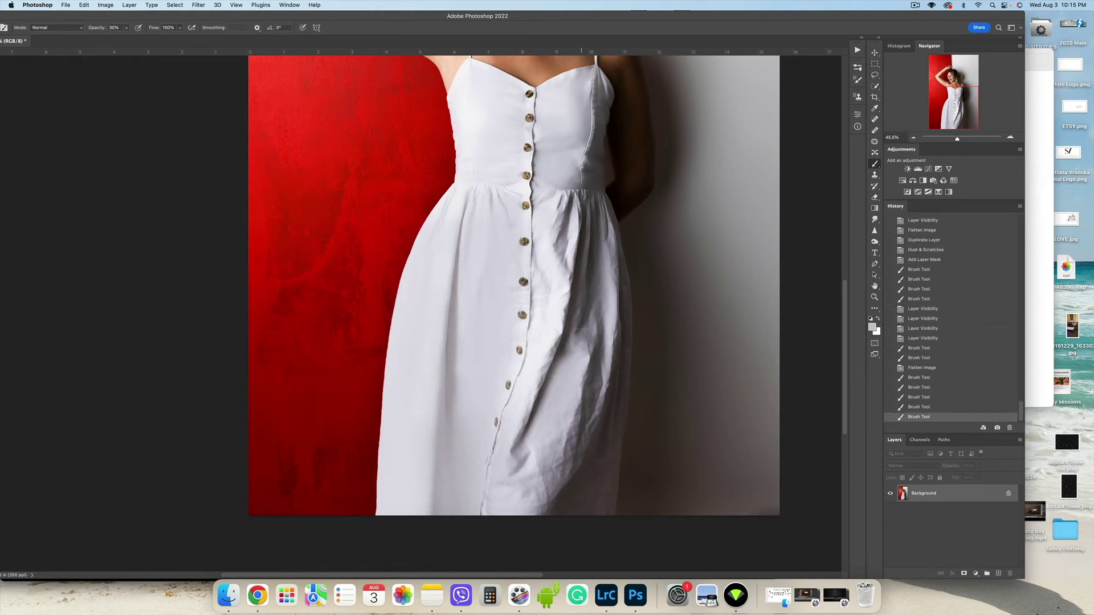
Step: Smooth the lower skirt beside the button line down to the hem with a larger brush and sampled light fabric colours
key("]")
mouse_move(541, 443)
left_mouse_down()
mouse_move(524, 502)
mouse_move(537, 446)
left_mouse_up()
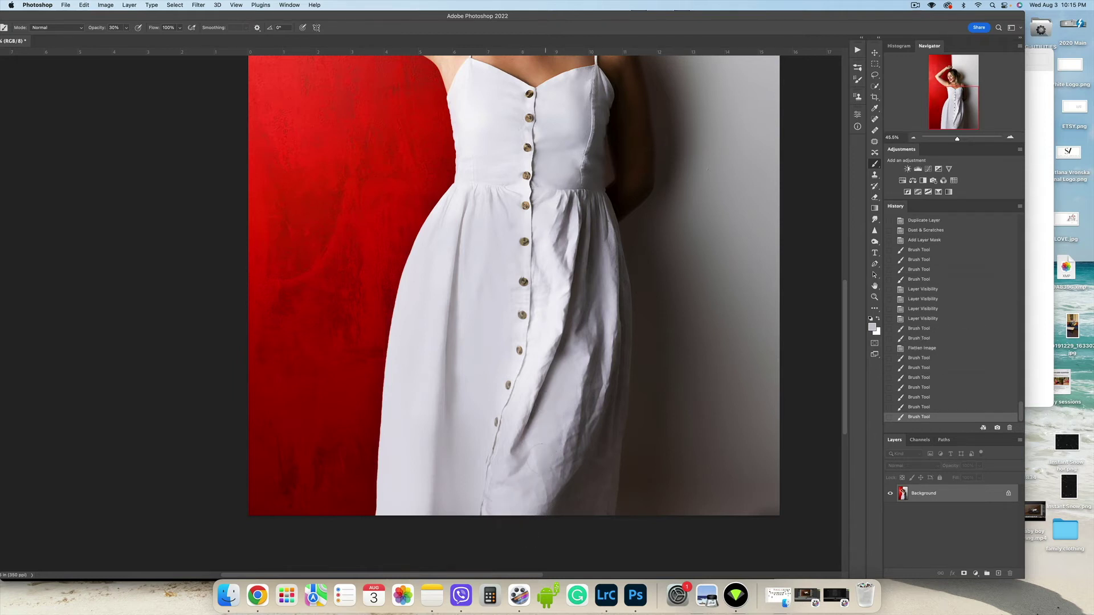
mouse_move(531, 463)
left_mouse_down()
mouse_move(516, 488)
mouse_move(534, 458)
mouse_move(519, 463)
mouse_move(504, 447)
mouse_move(538, 455)
left_mouse_up()
left_click(537, 440, "alt")
left_click(537, 447, "alt")
mouse_move(521, 499)
left_mouse_down()
mouse_move(516, 482)
mouse_move(500, 497)
mouse_move(515, 505)
left_mouse_up()
mouse_move(518, 508)
left_mouse_down()
mouse_move(519, 518)
mouse_move(535, 508)
left_mouse_up()
Step: Smooth the shadowed lower skirt down to the hem by brushing darker fabric colours sampled nearby
left_click(571, 439, "alt")
left_click_drag(566, 429, 559, 466)
left_click_drag(560, 456, 547, 499)
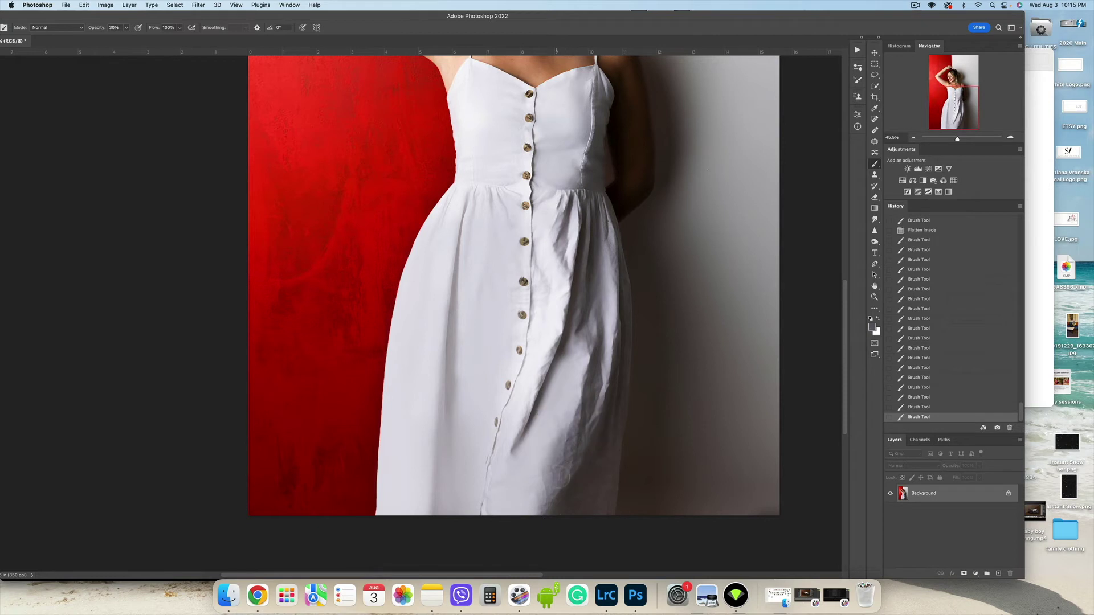
left_click(585, 445, "alt")
mouse_move(576, 463)
left_mouse_down()
mouse_move(564, 503)
mouse_move(578, 451)
mouse_move(546, 531)
left_mouse_up()
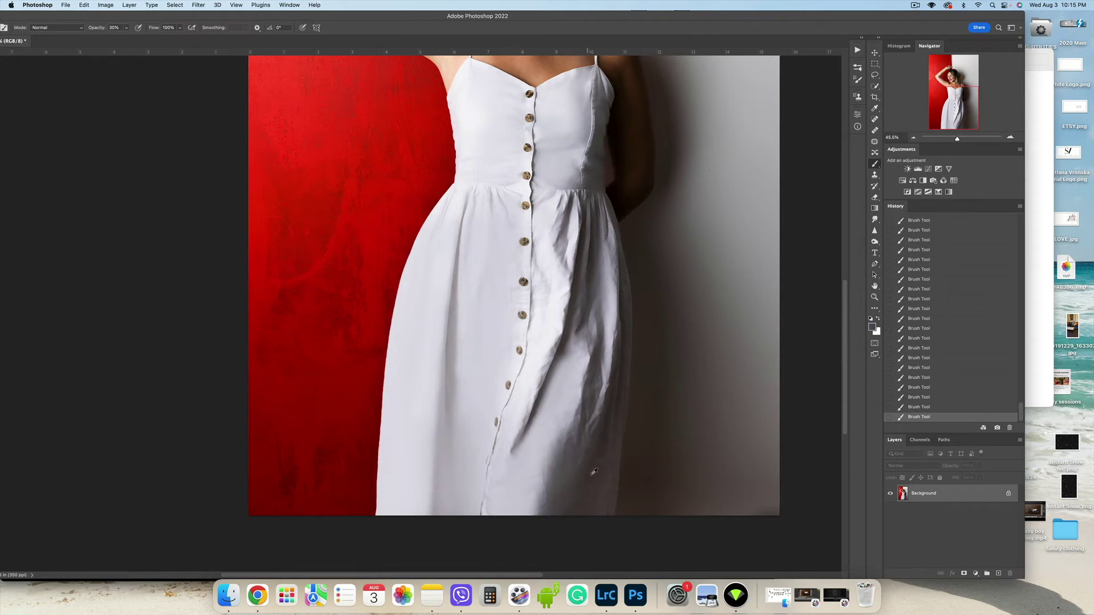
Step: Select the shaded half of the dress, from the button line to its outer edge, with the Quick Selection tool
left_click(874, 86)
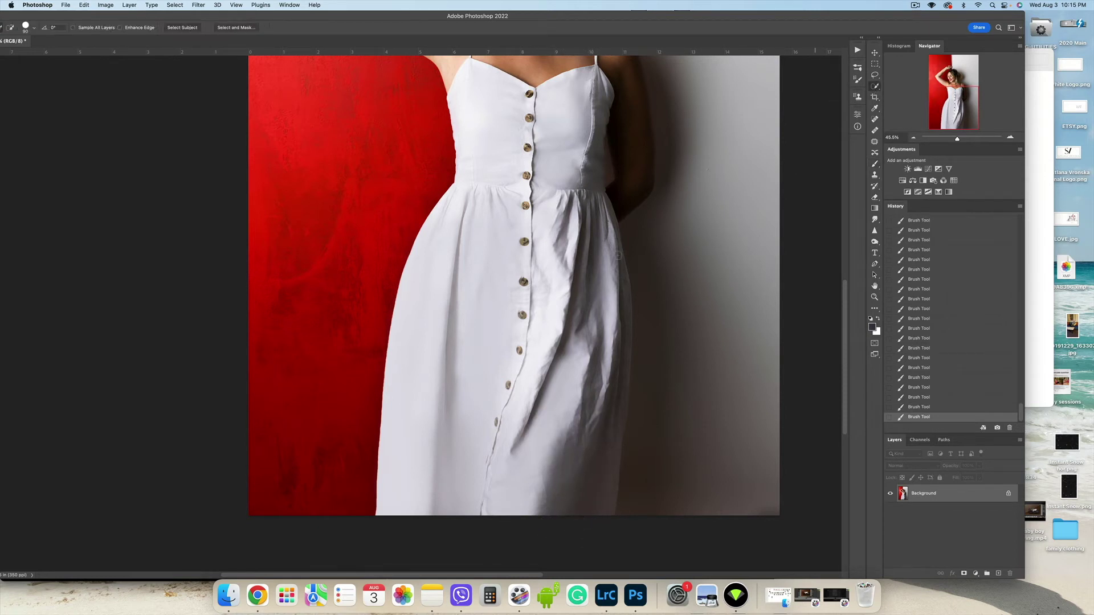
left_click_drag(577, 469, 578, 488)
mouse_move(616, 407)
left_mouse_down()
mouse_move(615, 359)
mouse_move(599, 340)
mouse_move(618, 292)
mouse_move(585, 190)
mouse_move(544, 225)
mouse_move(546, 330)
mouse_move(518, 470)
left_mouse_up()
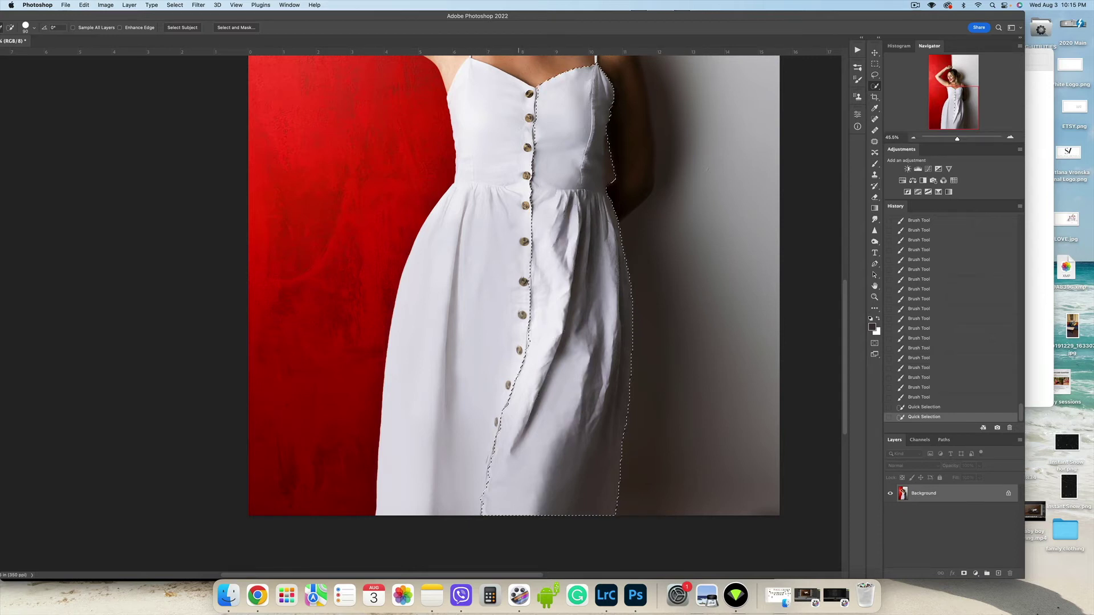
Step: Darken the outer edge of the shaded skirt from hip to hem by brushing at 30% opacity inside the selection
left_click(875, 165)
left_click_drag(635, 245, 635, 279)
left_click_drag(635, 285, 634, 303)
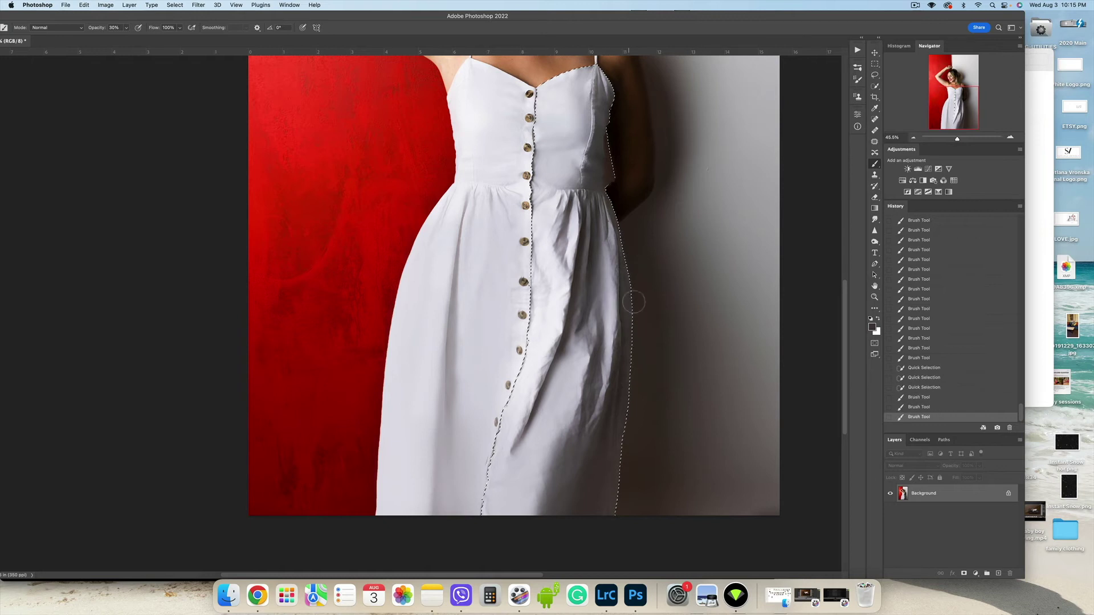
left_click_drag(629, 350, 620, 458)
left_click_drag(617, 470, 609, 521)
left_click_drag(609, 525, 605, 541)
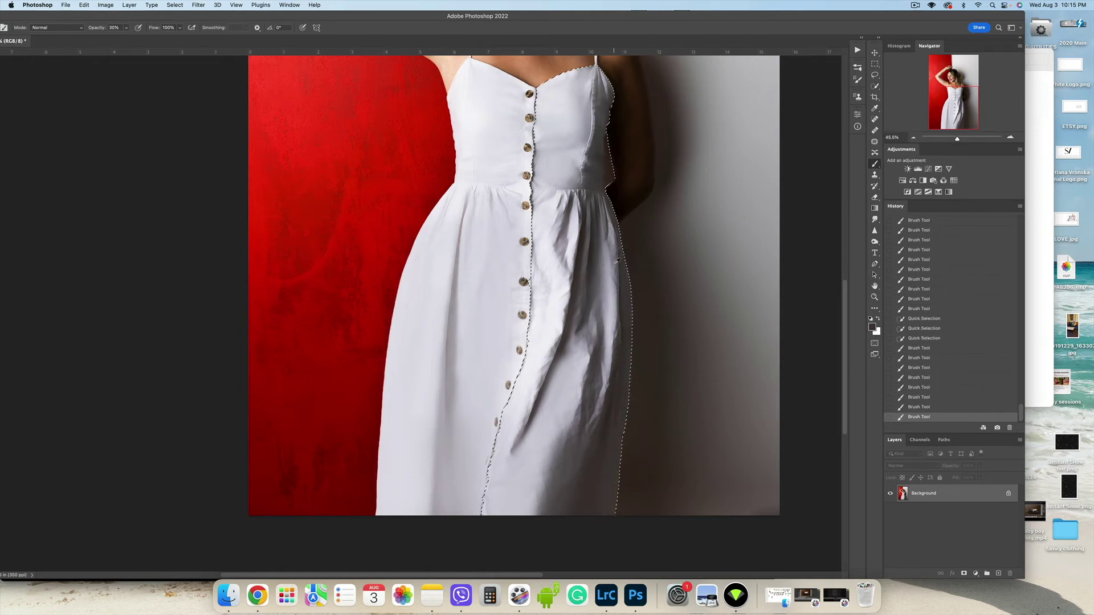
Step: Brush sampled fabric colour along the outer hip of the shaded skirt, then revert the last three strokes
left_click(613, 264, "alt")
mouse_move(618, 261)
left_mouse_down()
mouse_move(607, 228)
mouse_move(608, 331)
left_mouse_up()
left_click(605, 261, "alt")
left_click(605, 259, "alt")
left_click(924, 387)
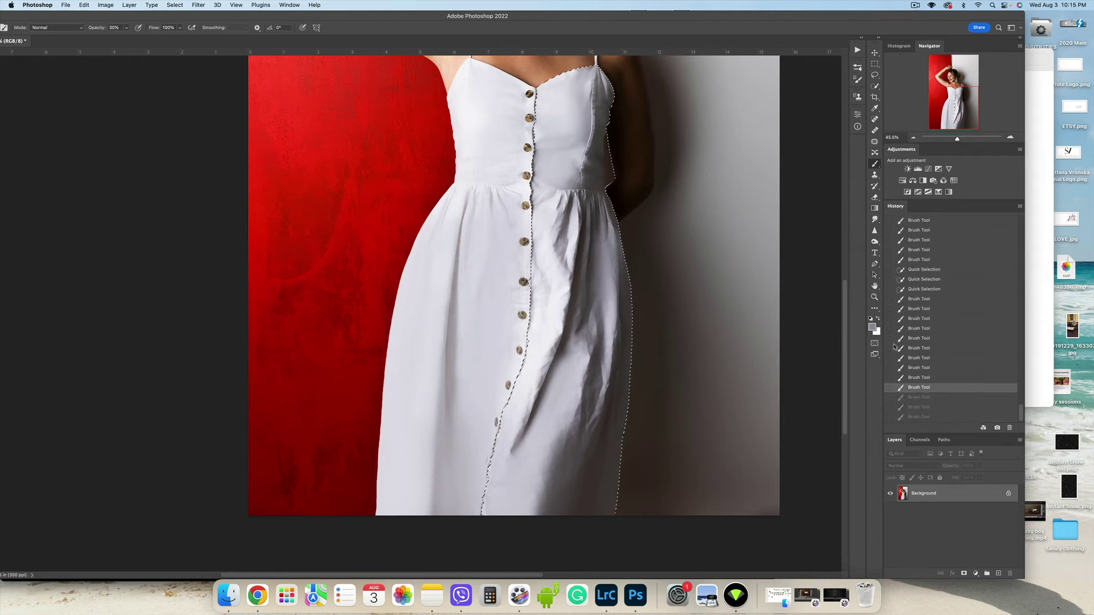
Step: Undo three more brush strokes and repaint the outer hip of the shaded skirt with a lighter fabric colour
key("super+z")
key("super+z")
key("super+z")
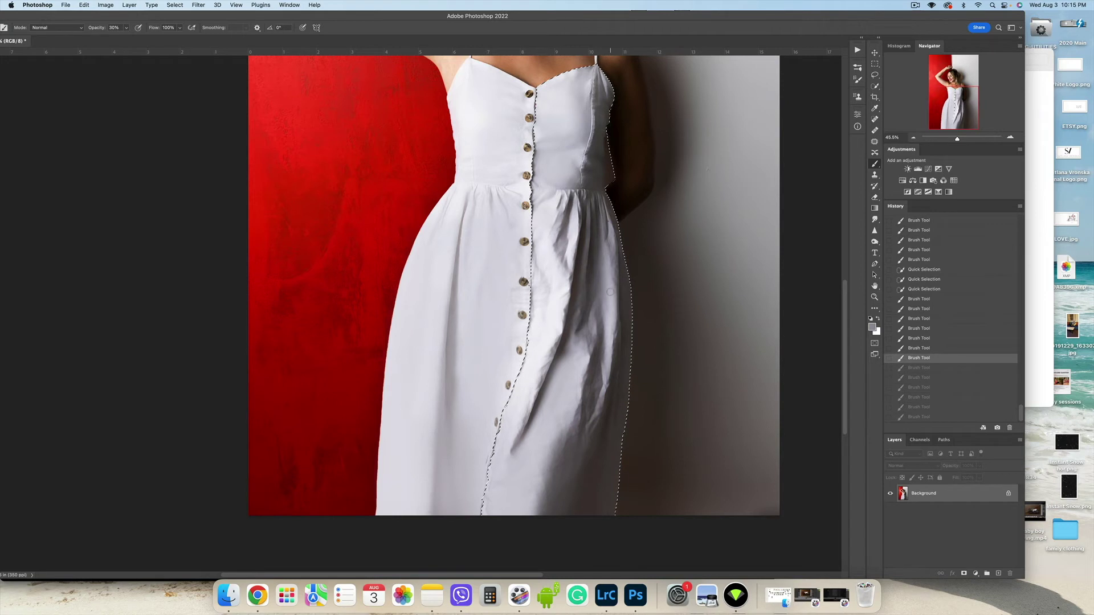
left_click_drag(607, 240, 608, 337)
left_click_drag(608, 337, 602, 401)
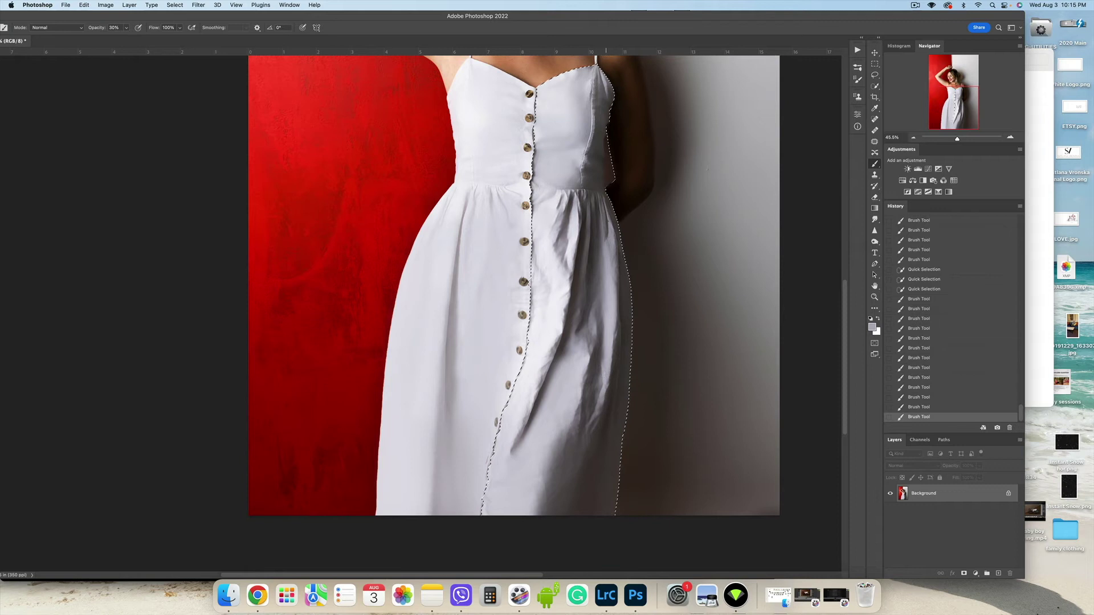
Step: Smooth the creases on the shaded skirt from hip to thigh by brushing sampled fabric colours at 30% opacity
mouse_move(608, 228)
left_mouse_down()
mouse_move(610, 257)
mouse_move(608, 233)
left_mouse_up()
left_click_drag(605, 360, 601, 402)
left_click_drag(600, 400, 593, 425)
left_click_drag(596, 411, 590, 428)
left_click(587, 373, "alt")
left_click_drag(586, 368, 578, 418)
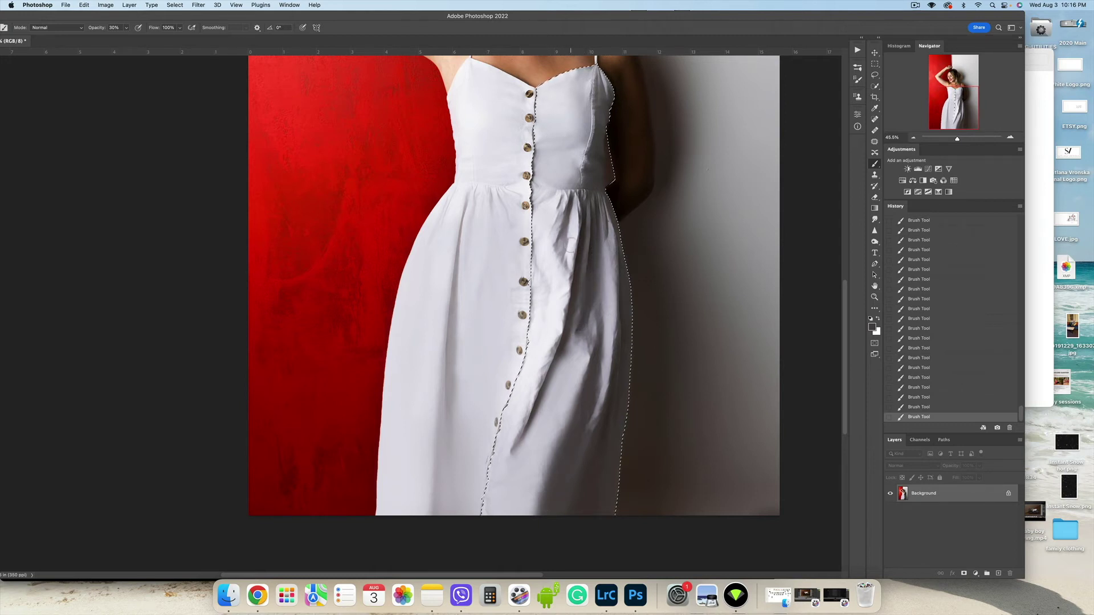
Step: Brush sampled fabric colours over the bright panel beside the buttons and along its edge with the shadow
scroll(562, 249, "up", 3)
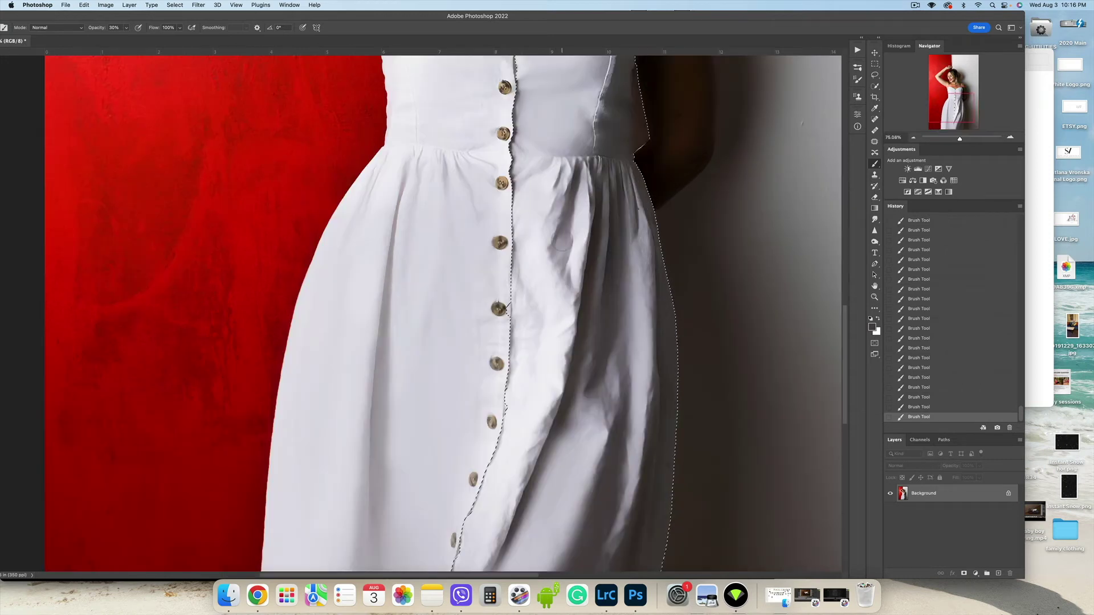
left_click(539, 193, "alt")
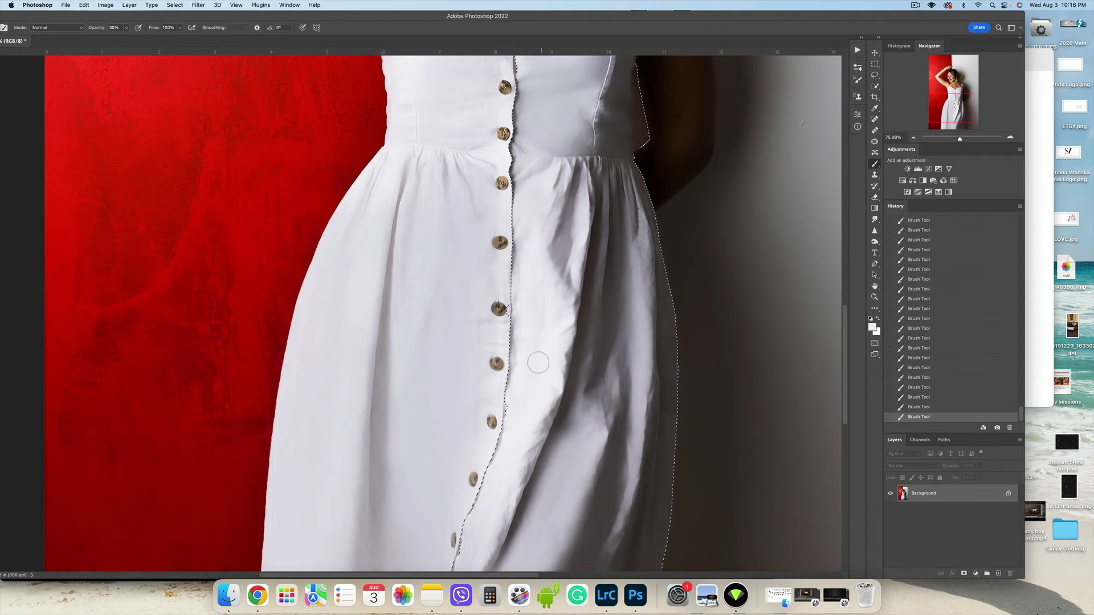
left_click(553, 423, "alt")
left_click_drag(547, 420, 535, 451)
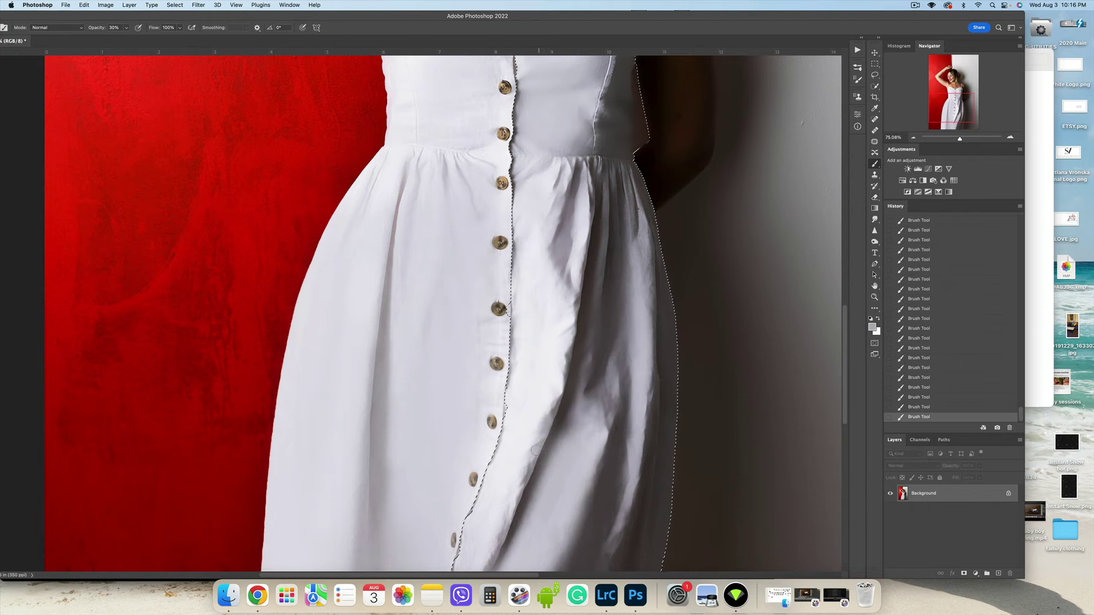
Step: Undo the last four brush strokes and shade the bright fold's wrinkled edge with a darker fabric colour sampled nearby
key("super+z")
key("super+z")
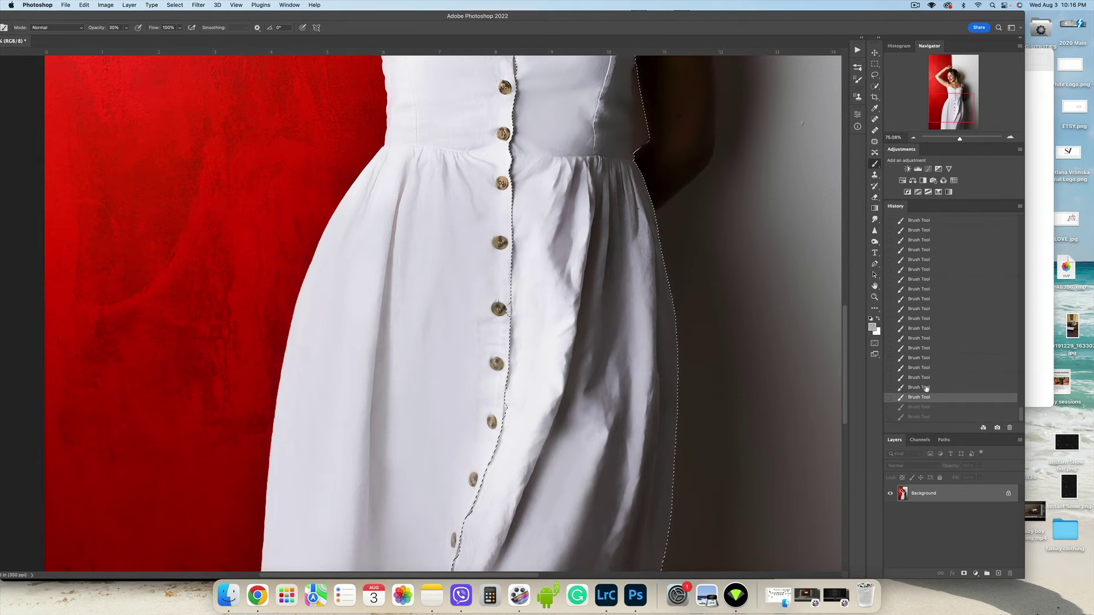
key("super+z")
scroll(541, 428, "up", 3)
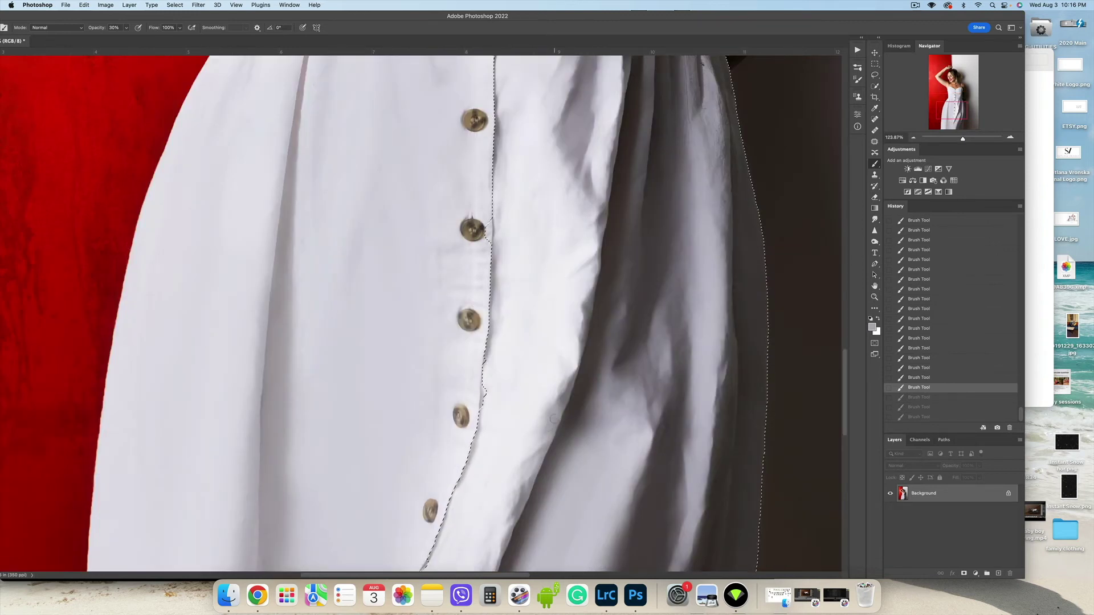
key("super+z")
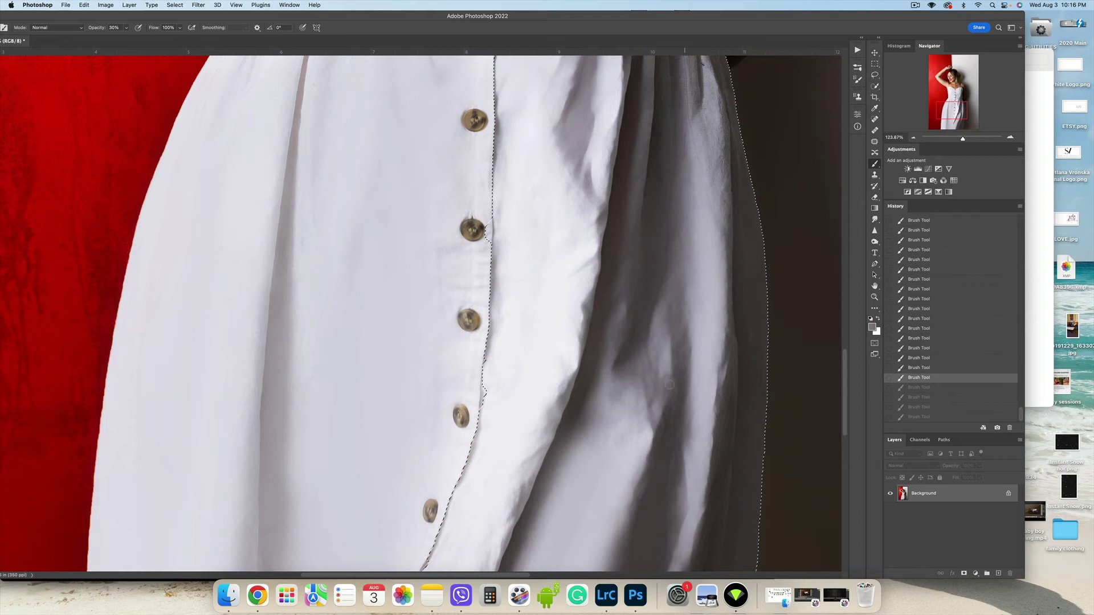
left_click(560, 402, "alt")
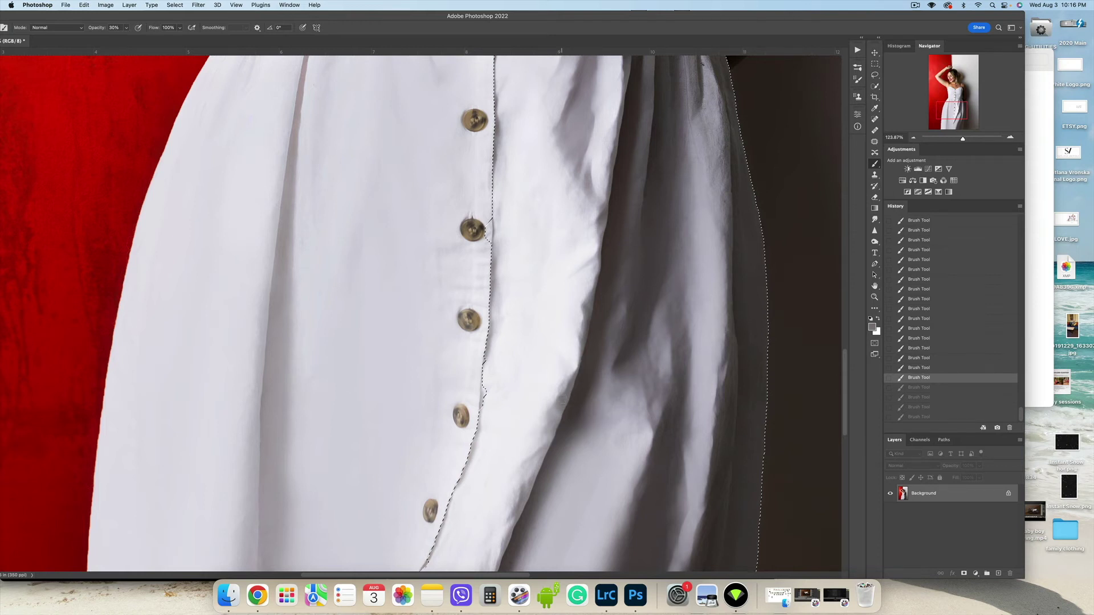
key("super+shift+z")
key("super+shift+z")
key("super+shift+z")
key("super+shift+z")
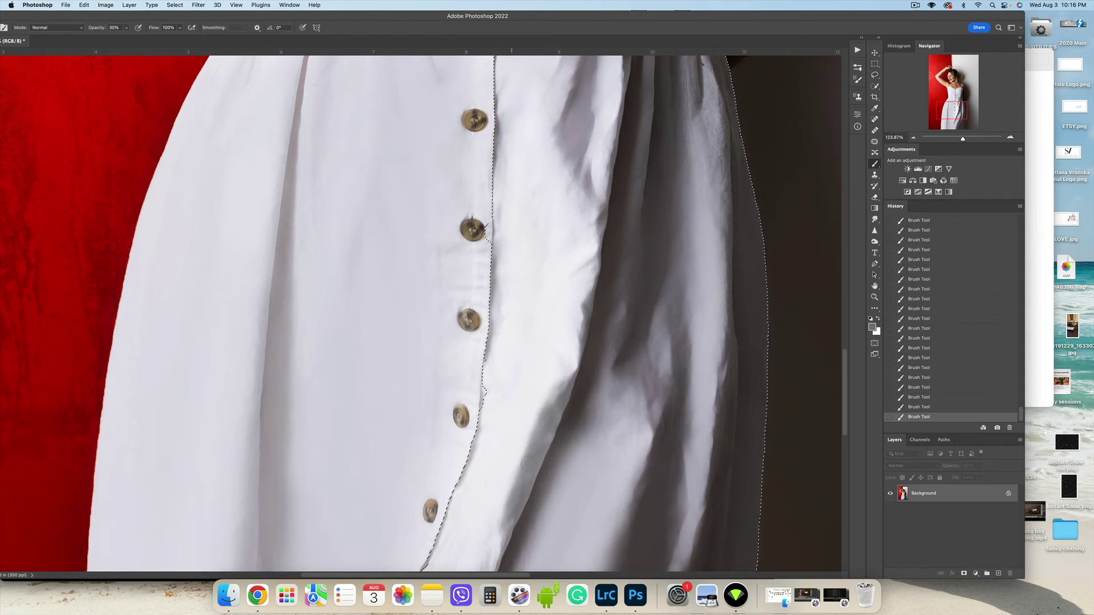
Step: Soften the bright fold's lower edge down to its tip by brushing sampled fabric colours
scroll(513, 512, "up", 5)
scroll(545, 370, "down", 3)
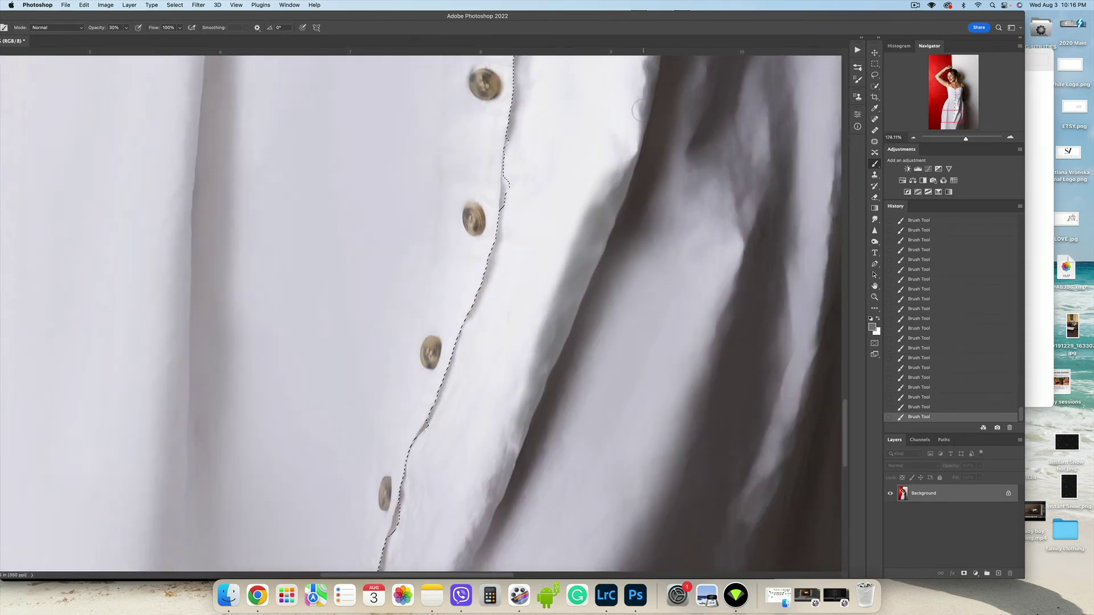
scroll(609, 88, "down", 5)
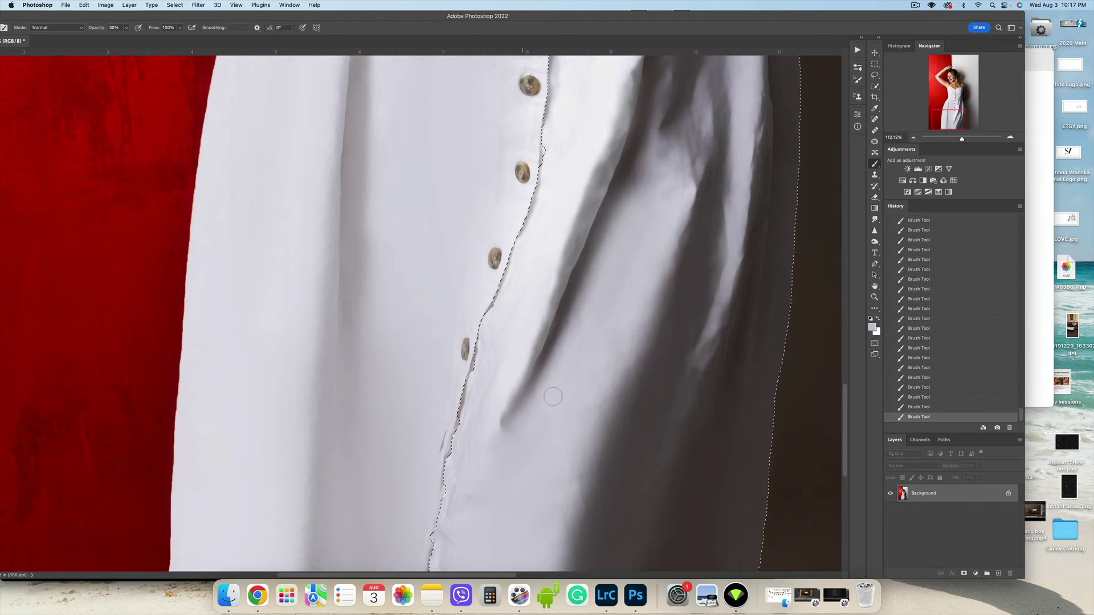
scroll(553, 396, "up", 5)
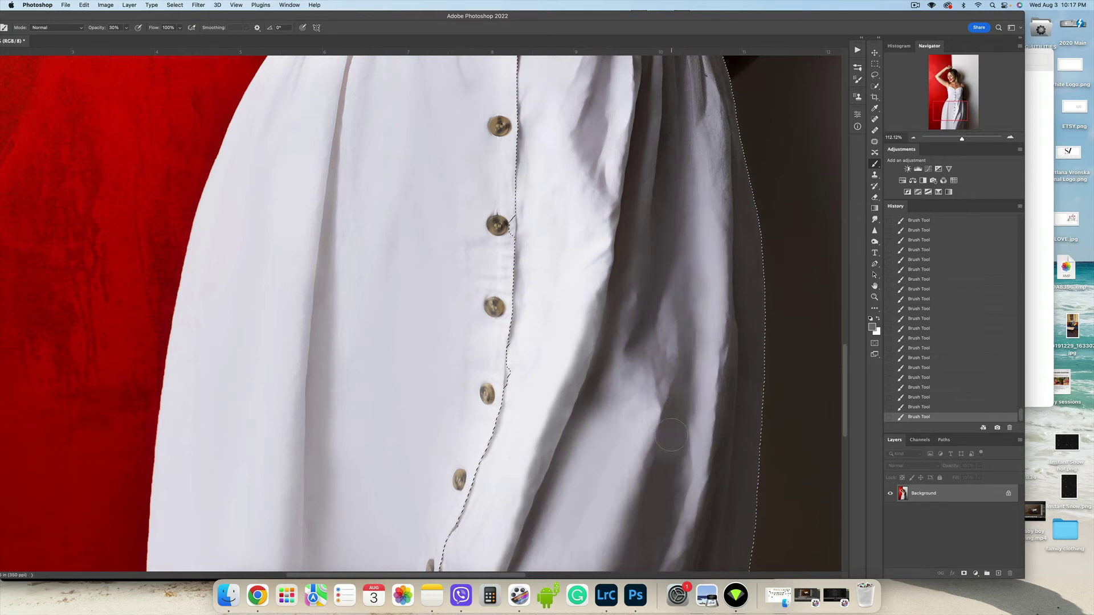
Step: Brush sampled fabric colours over the shadowed creases beside the bright fold and undo the last two strokes
left_click_drag(648, 378, 657, 350)
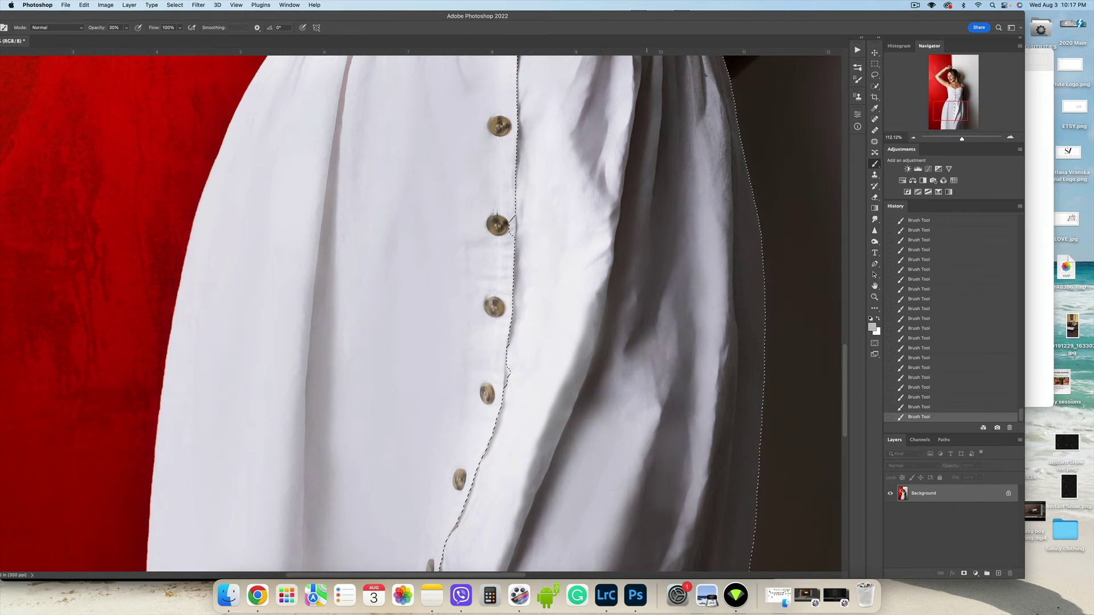
left_click(629, 390, "alt")
left_click_drag(633, 356, 638, 532)
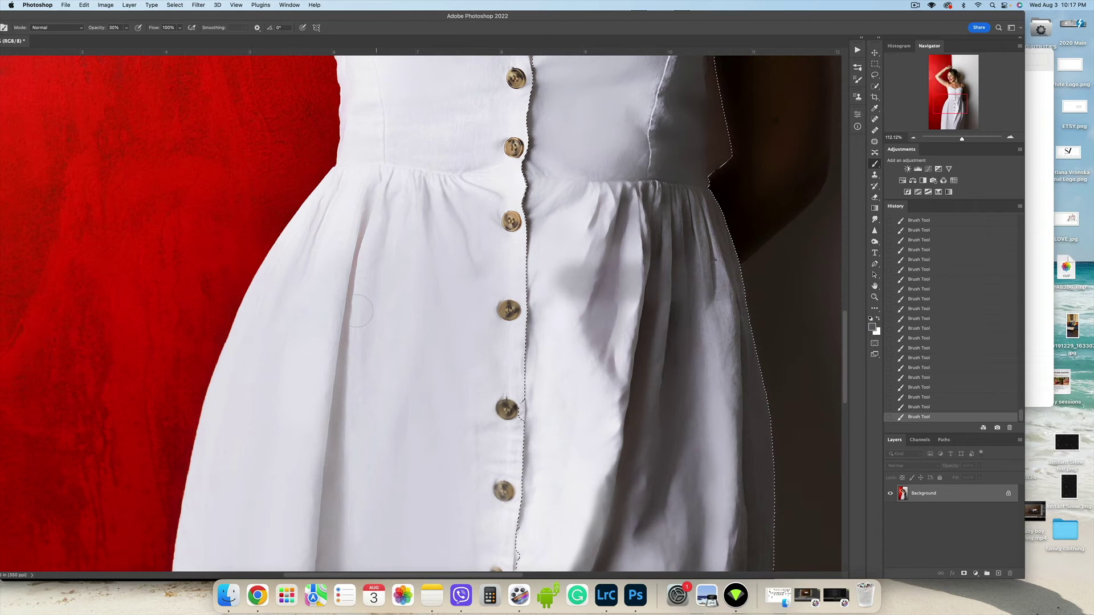
left_click(950, 406)
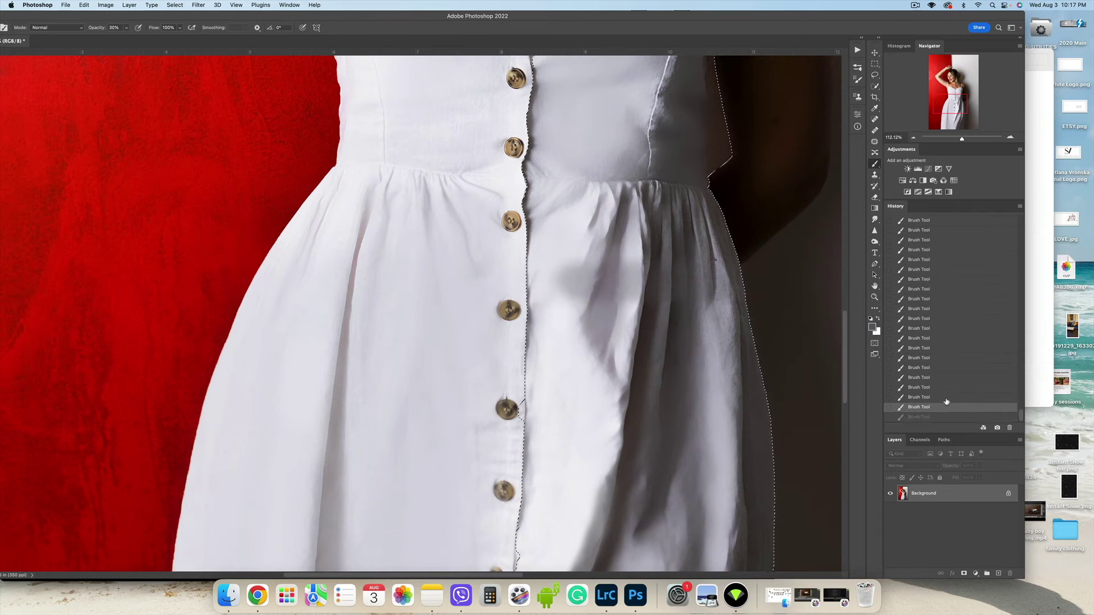
key("super+z")
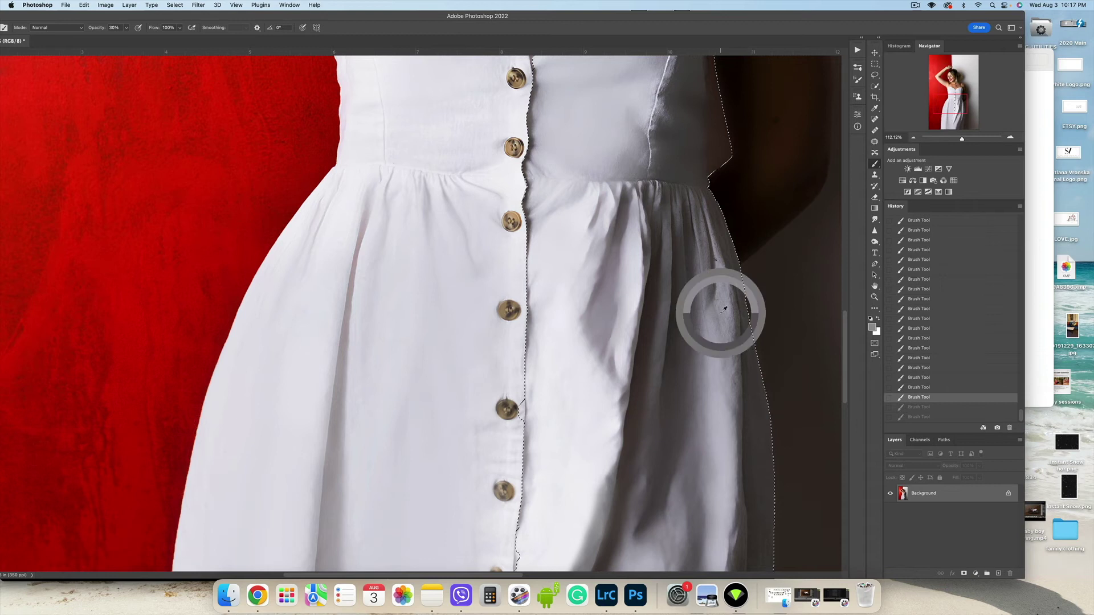
Step: Brush fabric colour sampled from the outer shaded hip and deselect the shaded half of the dress
key("shift+super+z")
key("shift+super+z")
key("super+0")
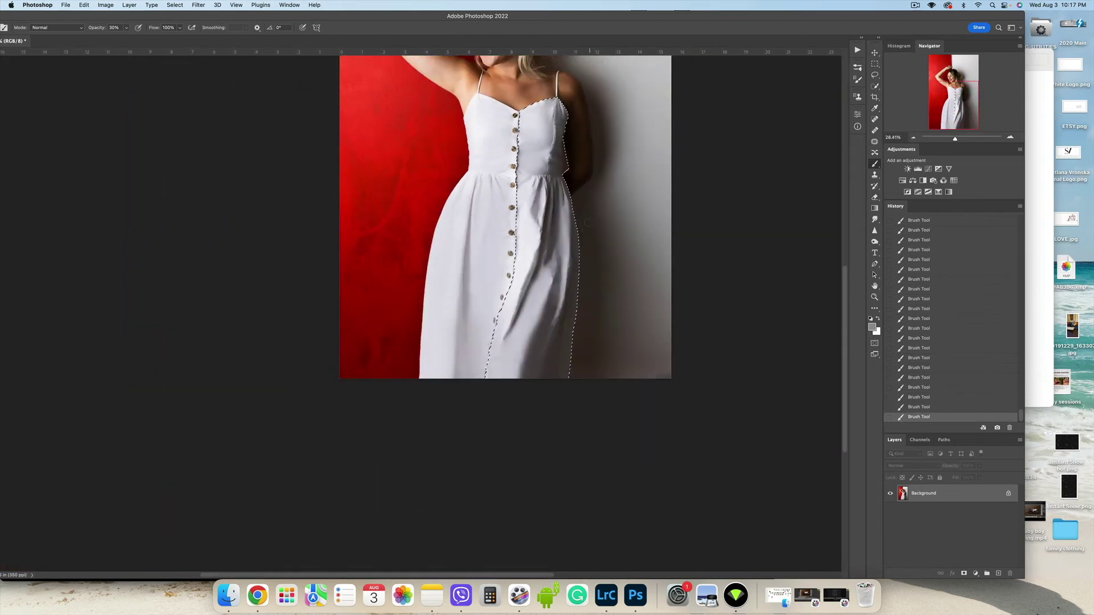
scroll(547, 275, "up", 5)
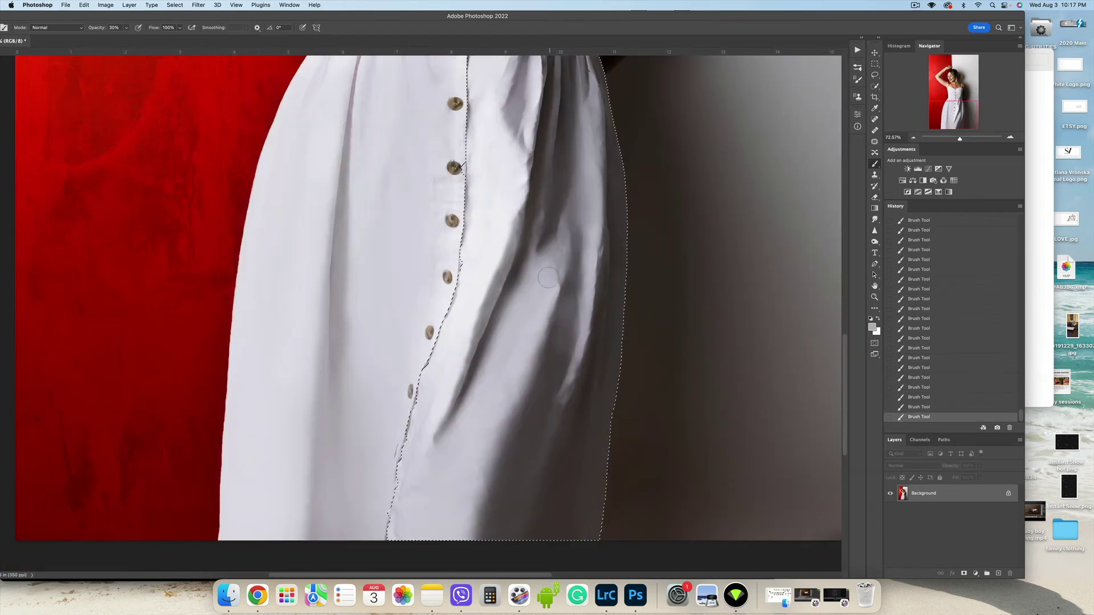
scroll(514, 106, "up", 5)
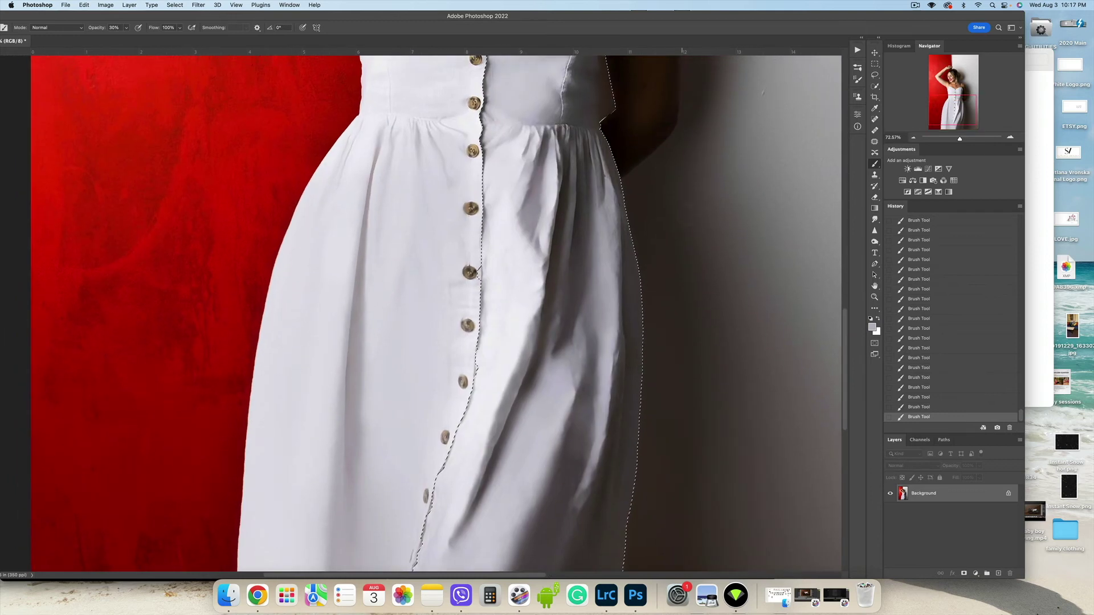
key("super+d")
scroll(715, 195, "down", 5)
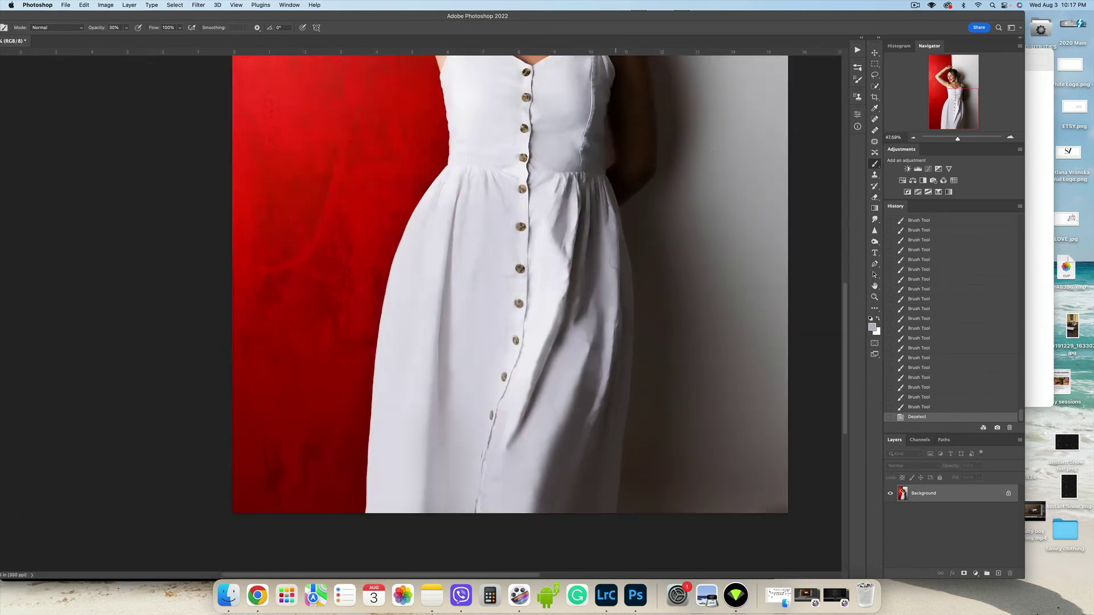
Step: Repair the wrinkles on the upper part of the bright fold's edge with the Patch tool
left_click(875, 117)
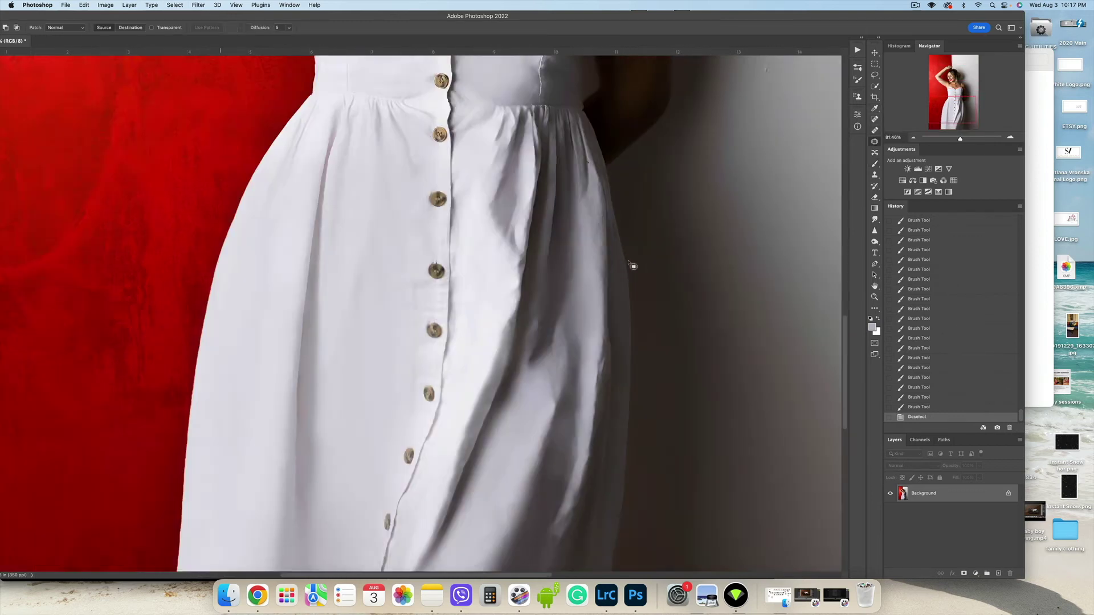
scroll(633, 262, "up", 5)
left_click_drag(495, 248, 490, 223)
left_click(499, 234)
mouse_move(488, 245)
left_mouse_down()
mouse_move(483, 260)
mouse_move(489, 241)
left_mouse_up()
left_click_drag(488, 279, 496, 255)
left_click(497, 253)
Step: Patch the small wrinkles along the middle of the bright fold's edge with clean fabric nearby
left_click_drag(493, 273, 486, 281)
mouse_move(486, 283)
left_mouse_down()
mouse_move(489, 308)
mouse_move(495, 268)
left_mouse_up()
mouse_move(488, 281)
left_mouse_down()
mouse_move(479, 273)
mouse_move(494, 296)
mouse_move(492, 262)
mouse_move(495, 328)
mouse_move(493, 289)
left_mouse_up()
left_click(494, 262)
left_click_drag(490, 304, 481, 292)
left_click(491, 303)
mouse_move(492, 304)
left_mouse_down()
mouse_move(476, 330)
mouse_move(490, 307)
left_mouse_up()
left_click_drag(485, 320, 488, 273)
Step: Patch the remaining wrinkles further down the bright fold's edge with smooth neighbouring fabric
key("ctrl+d")
mouse_move(487, 300)
left_mouse_down()
mouse_move(482, 339)
mouse_move(484, 311)
left_mouse_up()
left_click(482, 326)
mouse_move(484, 324)
left_mouse_down()
mouse_move(487, 288)
mouse_move(485, 339)
mouse_move(483, 328)
left_mouse_up()
left_click_drag(482, 347, 489, 296)
left_click(491, 276)
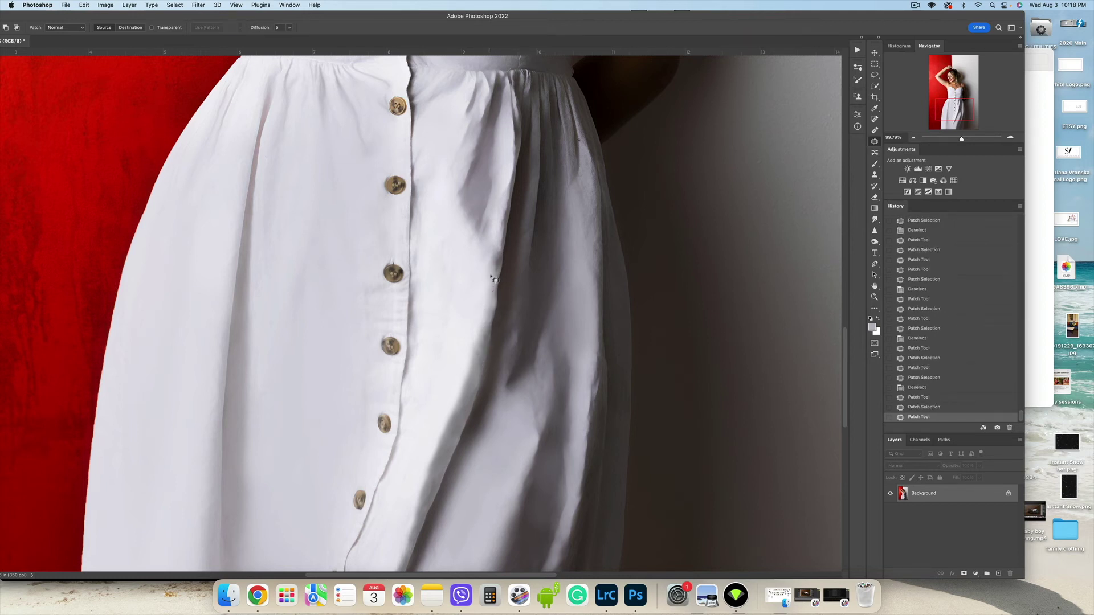
Step: Patch the creases where the bright fold meets the tip of the shadowed pleat below the waist
mouse_move(500, 239)
left_mouse_down()
mouse_move(495, 271)
mouse_move(501, 248)
left_mouse_up()
left_click_drag(498, 258, 490, 258)
left_click(486, 229)
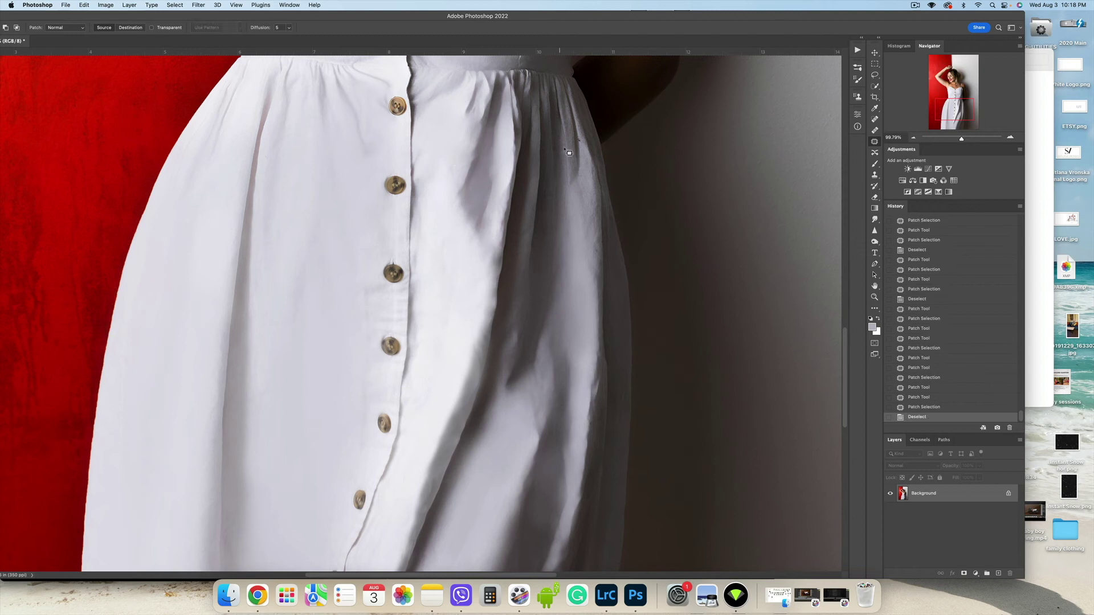
left_click_drag(494, 138, 552, 242)
left_click(516, 161)
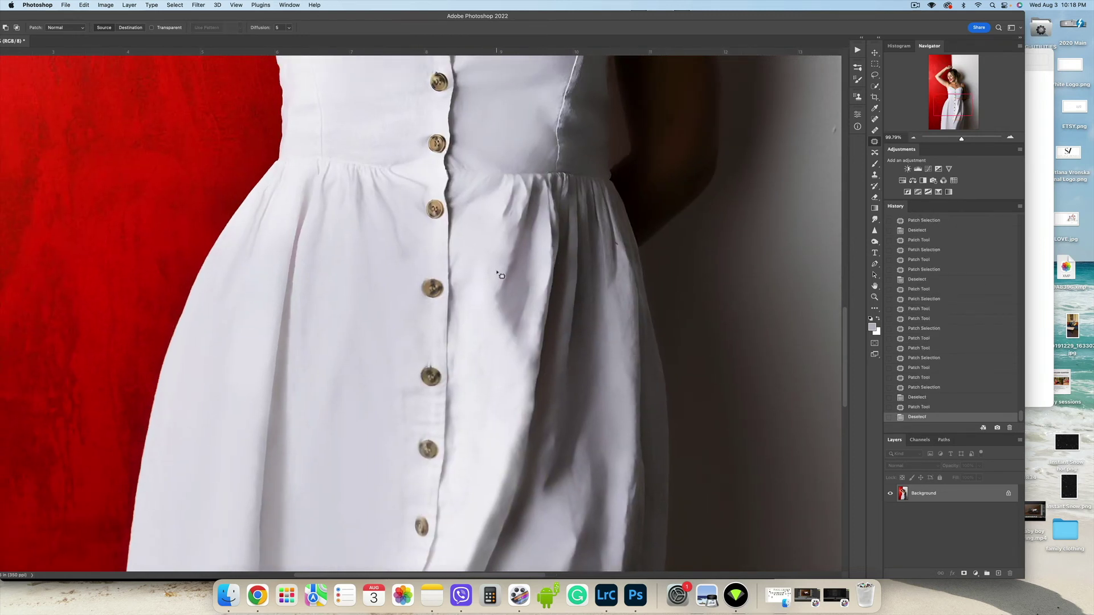
Step: Patch the wrinkles on the bright panel running beside the button line below the waist
left_click_drag(481, 263, 463, 245)
left_click_drag(459, 260, 476, 266)
mouse_move(464, 311)
left_mouse_down()
mouse_move(456, 376)
mouse_move(463, 332)
left_mouse_up()
mouse_move(459, 354)
left_mouse_down()
mouse_move(476, 359)
mouse_move(451, 360)
mouse_move(462, 355)
left_mouse_up()
left_click(475, 358)
left_click_drag(458, 368, 471, 369)
left_click_drag(464, 308, 464, 311)
left_click_drag(460, 328, 474, 325)
left_click(470, 350)
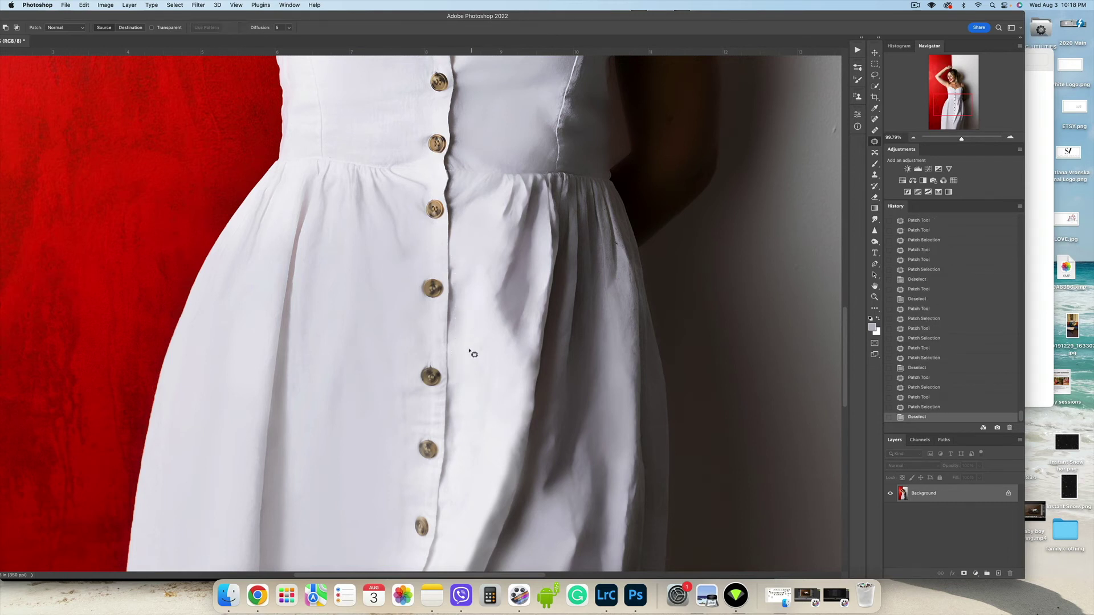
Step: Patch the creases next to the mid-skirt buttons on the lit half of the dress
scroll(415, 396, "down", 4)
scroll(414, 396, "left", 2)
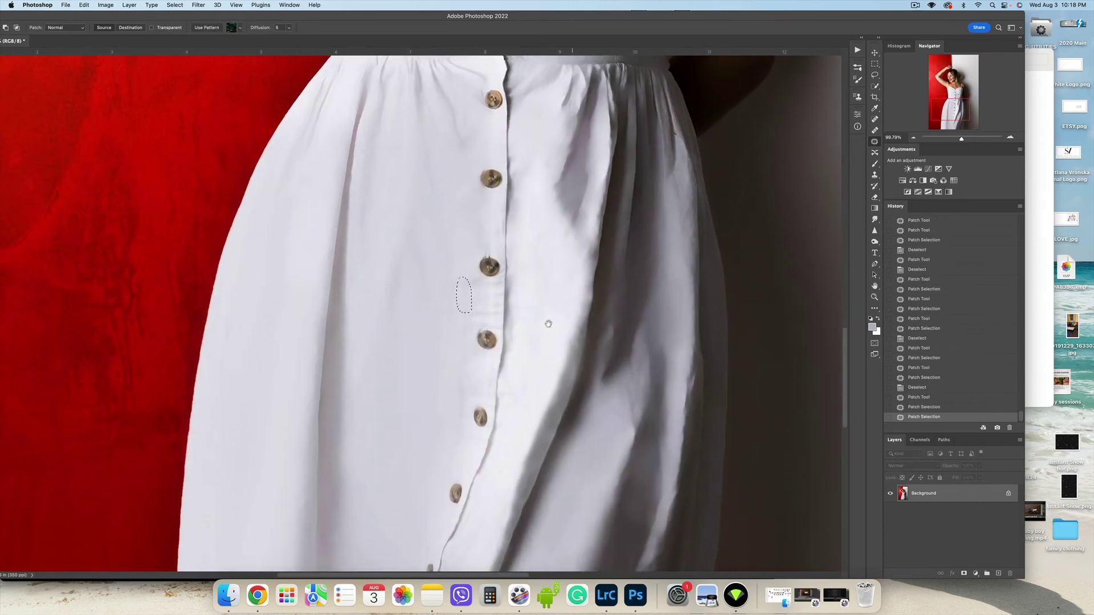
mouse_move(468, 354)
left_mouse_down()
mouse_move(453, 394)
mouse_move(464, 389)
left_mouse_up()
left_click_drag(463, 386, 434, 386)
left_click(438, 380)
scroll(453, 366, "down", 5)
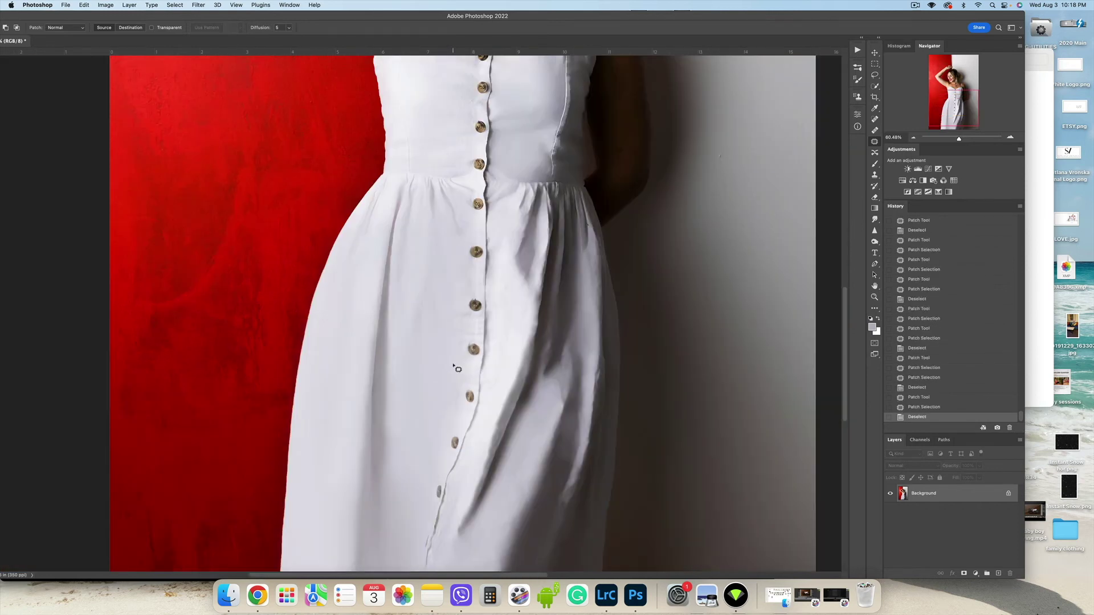
Step: Patch a crease among the middle folds of the shaded skirt
scroll(559, 372, "up", 5)
mouse_move(559, 372)
left_mouse_down()
mouse_move(551, 407)
mouse_move(561, 375)
left_mouse_up()
mouse_move(560, 400)
left_mouse_down()
mouse_move(555, 433)
mouse_move(567, 407)
left_mouse_up()
left_click(545, 435)
scroll(450, 199, "down", 5)
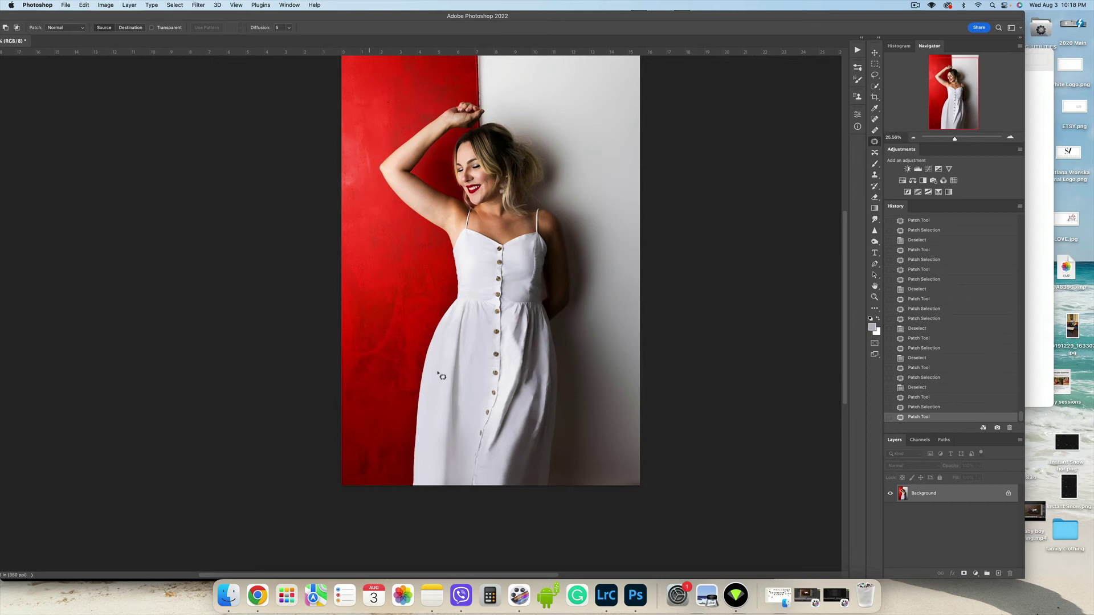
scroll(499, 332, "up", 3)
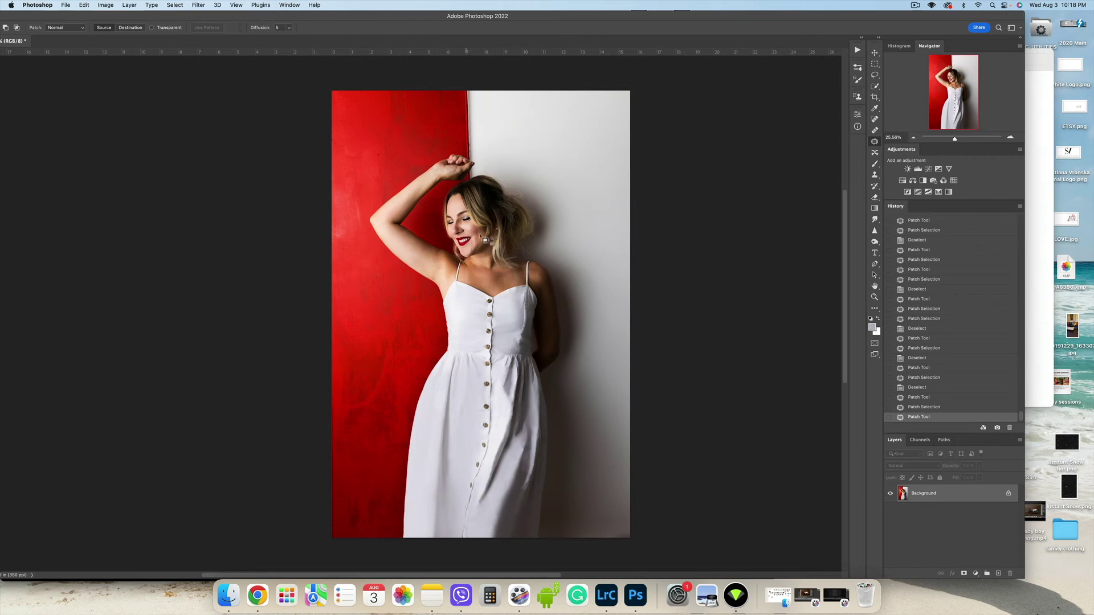
Step: Patch the creases around the lower end of the outer light fold in the shaded skirt
scroll(526, 491, "up", 5)
mouse_move(541, 454)
left_mouse_down()
mouse_move(523, 507)
mouse_move(541, 457)
left_mouse_up()
mouse_move(528, 478)
left_mouse_down()
mouse_move(561, 480)
mouse_move(573, 445)
left_mouse_up()
left_click(567, 491)
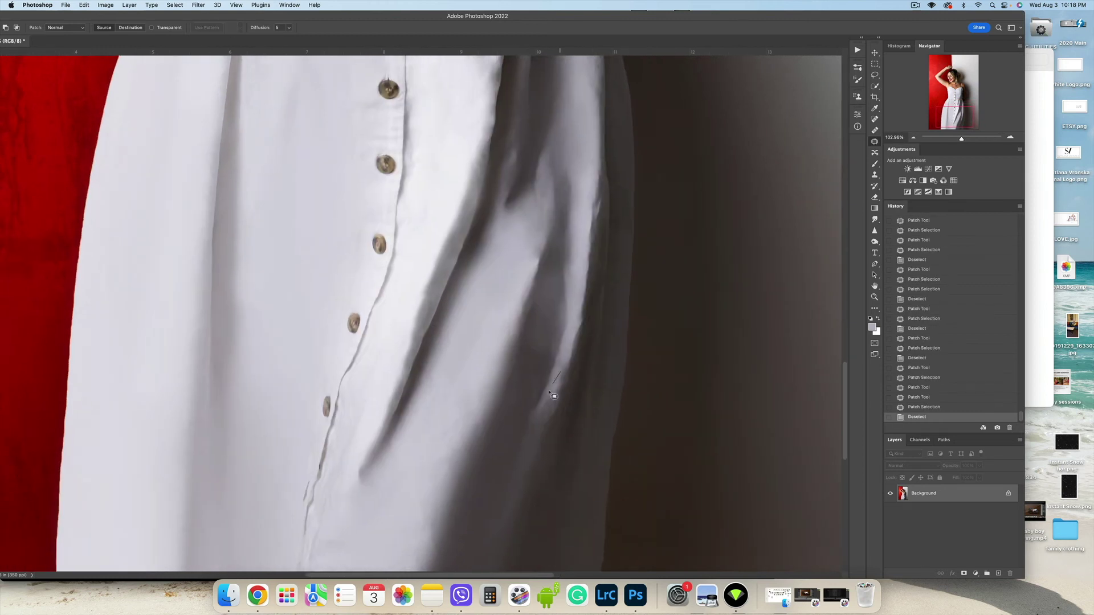
mouse_move(550, 392)
left_mouse_down()
mouse_move(559, 377)
mouse_move(564, 393)
mouse_move(526, 443)
left_mouse_up()
left_click(567, 386)
left_click(518, 447)
scroll(519, 447, "down", 2)
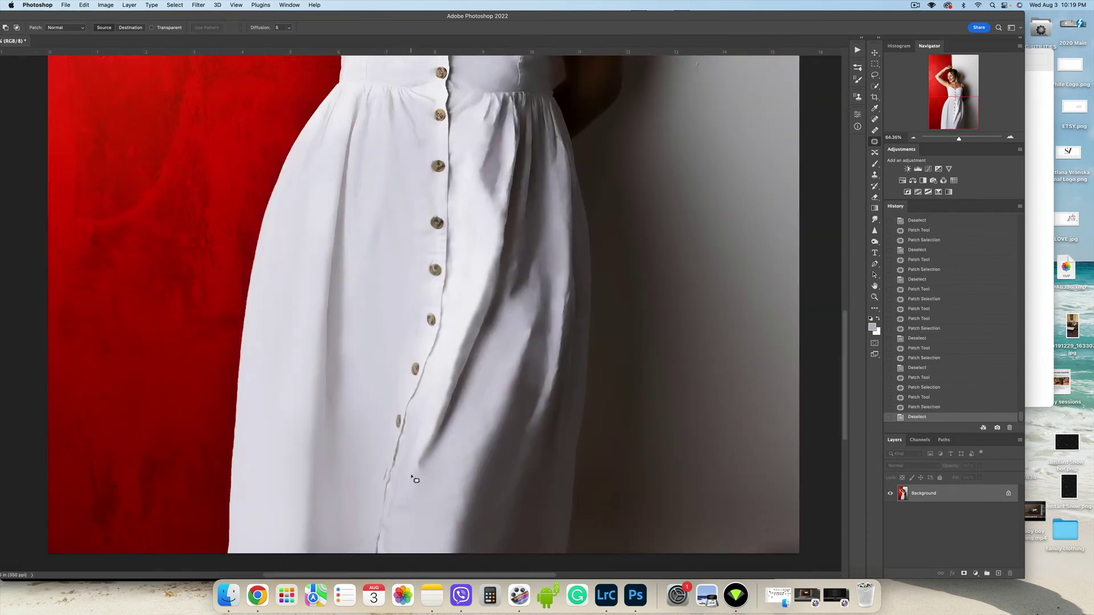
Step: Patch the wrinkles below the bright fold's tip and along the button line near the hem
mouse_move(406, 480)
left_mouse_down()
mouse_move(391, 510)
mouse_move(411, 494)
left_mouse_up()
left_click(387, 438)
left_click_drag(390, 458, 383, 454)
left_click_drag(384, 470, 391, 449)
left_click(481, 455)
scroll(484, 456, "down", 5)
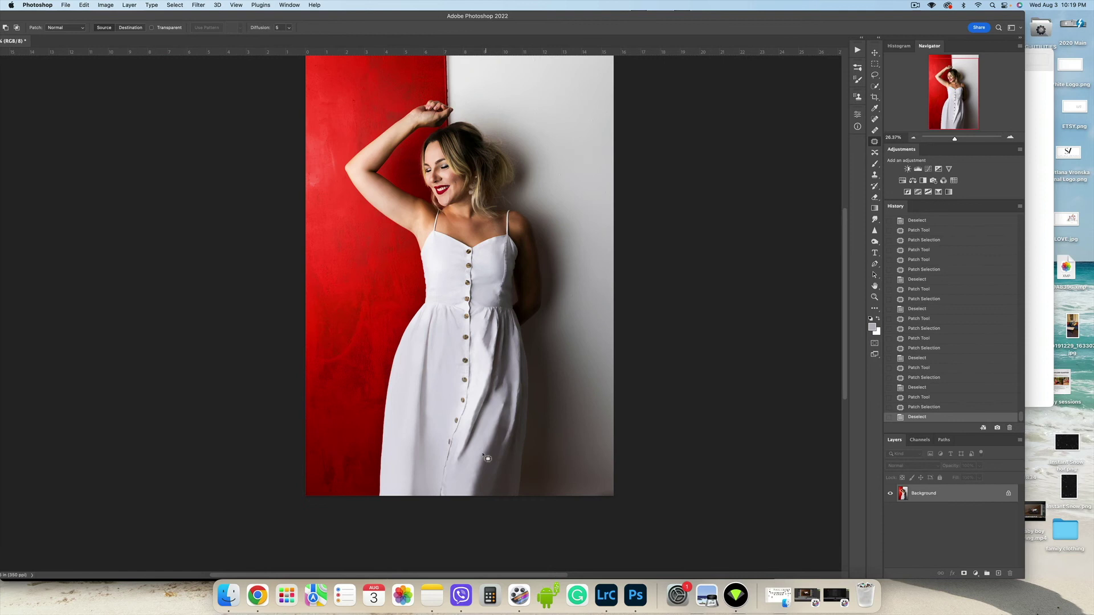
scroll(507, 295, "up", 5)
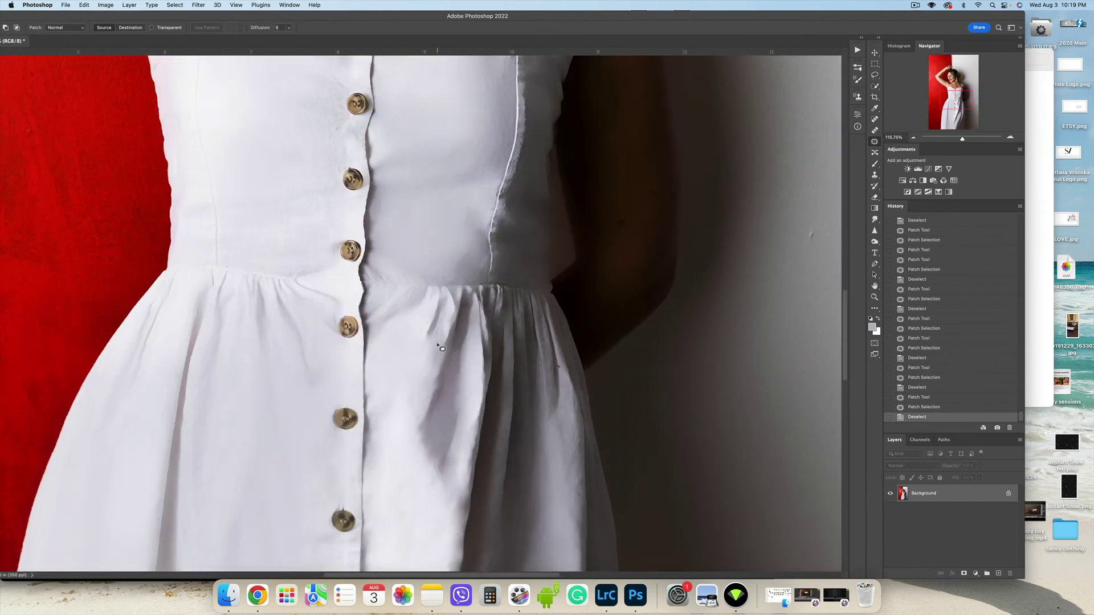
Step: Patch the creases down the dark fold of the upper shaded skirt, beside the button line
mouse_move(436, 344)
left_mouse_down()
mouse_move(442, 373)
mouse_move(408, 399)
mouse_move(439, 382)
mouse_move(451, 402)
left_mouse_up()
left_click(447, 383)
left_click(434, 423)
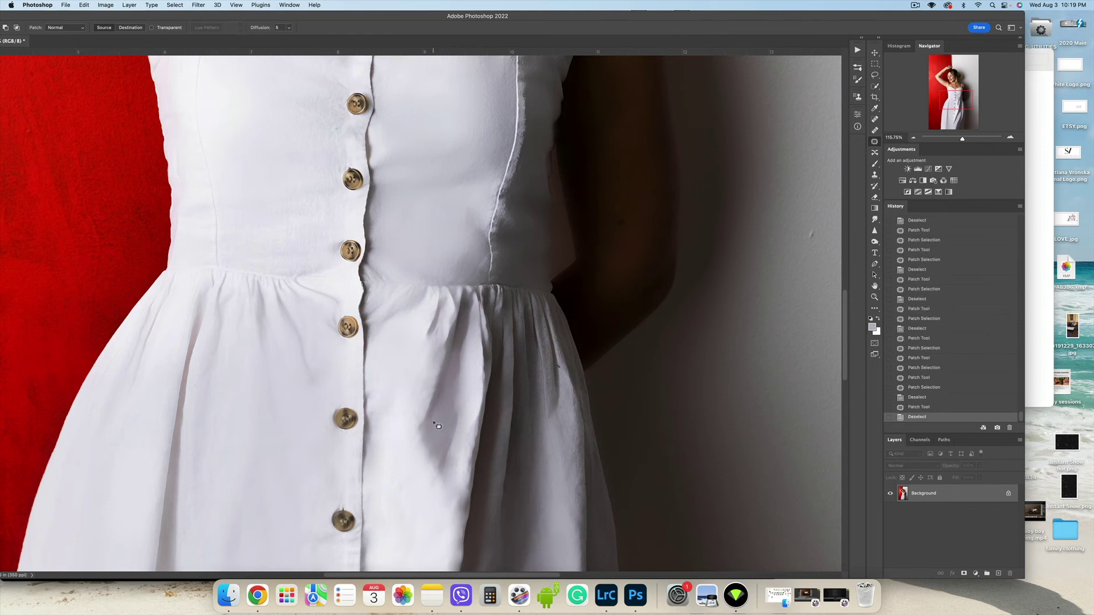
left_click_drag(435, 440, 444, 469)
left_click_drag(442, 472, 437, 477)
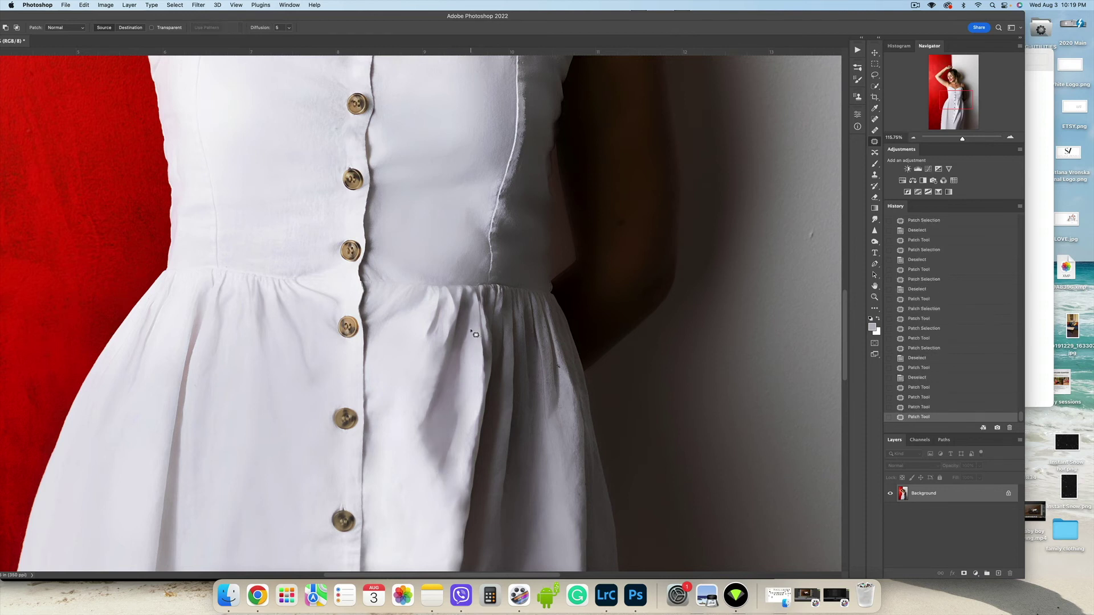
Step: Patch the creases along the light ridge that runs down from the waist gathers on the shaded side
left_click_drag(464, 369, 464, 358)
left_click_drag(462, 359, 455, 394)
left_click(472, 357)
left_click_drag(471, 337, 466, 368)
mouse_move(476, 317)
left_mouse_down()
mouse_move(462, 365)
mouse_move(472, 348)
left_mouse_up()
mouse_move(470, 347)
left_mouse_down()
mouse_move(472, 392)
mouse_move(459, 374)
mouse_move(470, 393)
left_mouse_up()
left_click(472, 392)
mouse_move(465, 390)
left_mouse_down()
mouse_move(441, 418)
mouse_move(460, 399)
left_mouse_up()
mouse_move(457, 420)
left_mouse_down()
mouse_move(468, 392)
mouse_move(443, 468)
mouse_move(463, 420)
left_mouse_up()
left_click(468, 392)
Step: Patch the wrinkles on the lower half of the light ridge, next to the dark fold
mouse_move(453, 446)
left_mouse_down()
mouse_move(469, 360)
mouse_move(451, 417)
mouse_move(457, 406)
left_mouse_up()
left_click(464, 403)
left_click_drag(456, 409, 459, 415)
mouse_move(459, 419)
left_mouse_down()
mouse_move(457, 433)
mouse_move(448, 407)
left_mouse_up()
mouse_move(455, 402)
left_mouse_down()
mouse_move(453, 439)
mouse_move(458, 408)
left_mouse_up()
mouse_move(452, 421)
left_mouse_down()
mouse_move(449, 475)
mouse_move(459, 443)
left_mouse_up()
left_click(458, 437)
mouse_move(451, 455)
left_mouse_down()
mouse_move(456, 437)
mouse_move(459, 471)
mouse_move(449, 464)
left_mouse_up()
left_click(456, 438)
Step: Patch the creases between the lower end of the dark fold and the button line
mouse_move(449, 473)
left_mouse_down()
mouse_move(444, 439)
mouse_move(442, 459)
mouse_move(426, 462)
mouse_move(433, 445)
left_mouse_up()
left_click(422, 455)
mouse_move(434, 443)
left_mouse_down()
mouse_move(424, 441)
mouse_move(449, 487)
mouse_move(424, 430)
left_mouse_up()
left_click(420, 433)
mouse_move(434, 457)
left_mouse_down()
mouse_move(418, 457)
mouse_move(431, 431)
left_mouse_up()
left_click(442, 438)
left_click_drag(420, 440, 408, 478)
left_click(444, 400)
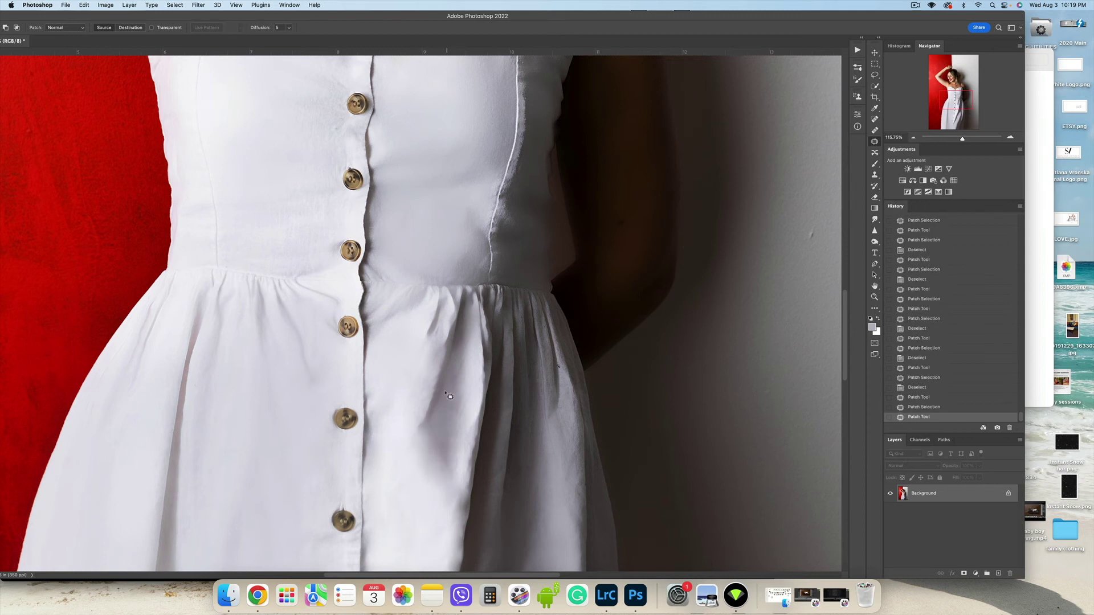
Step: Patch the uneven shading at the lower tip of the dark fold
scroll(461, 406, "down", 4)
mouse_move(449, 440)
left_mouse_down()
mouse_move(443, 485)
mouse_move(452, 443)
left_mouse_up()
left_click_drag(451, 463, 440, 482)
left_click(453, 376)
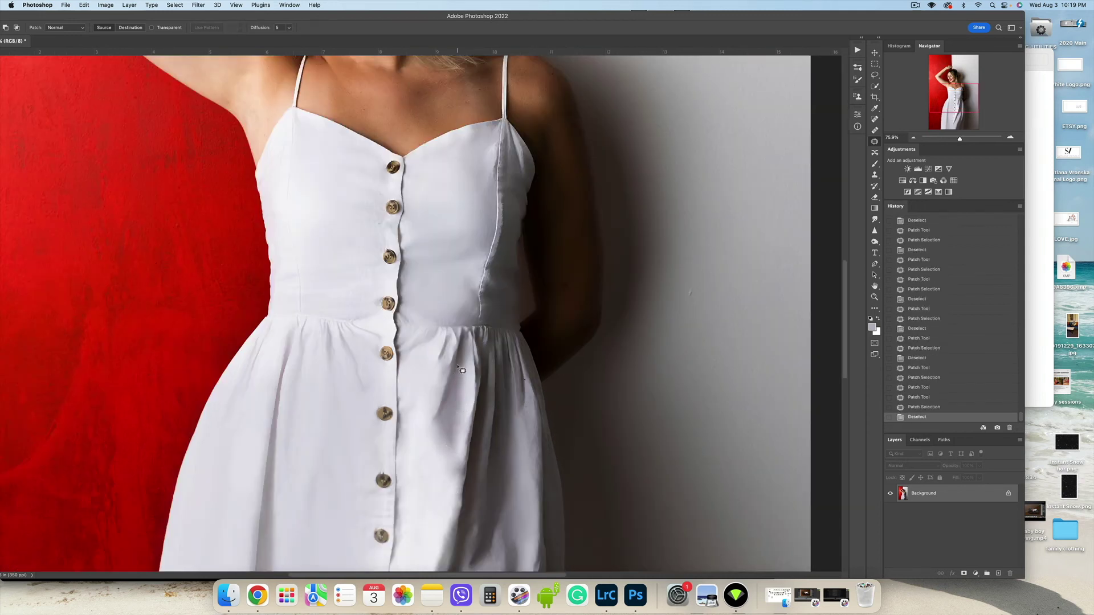
Step: Try to patch the fold just below the shaded-side waist gathers, and revert to the history state before these patches
mouse_move(457, 365)
left_mouse_down()
mouse_move(434, 440)
mouse_move(437, 487)
left_mouse_up()
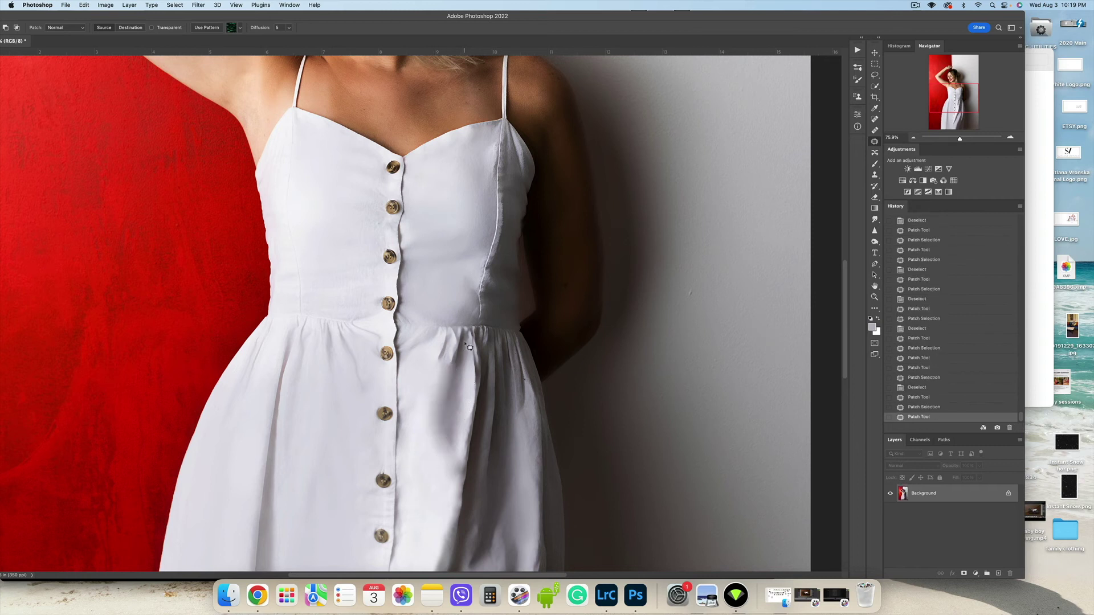
left_click_drag(456, 340, 453, 398)
key("ctrl+d")
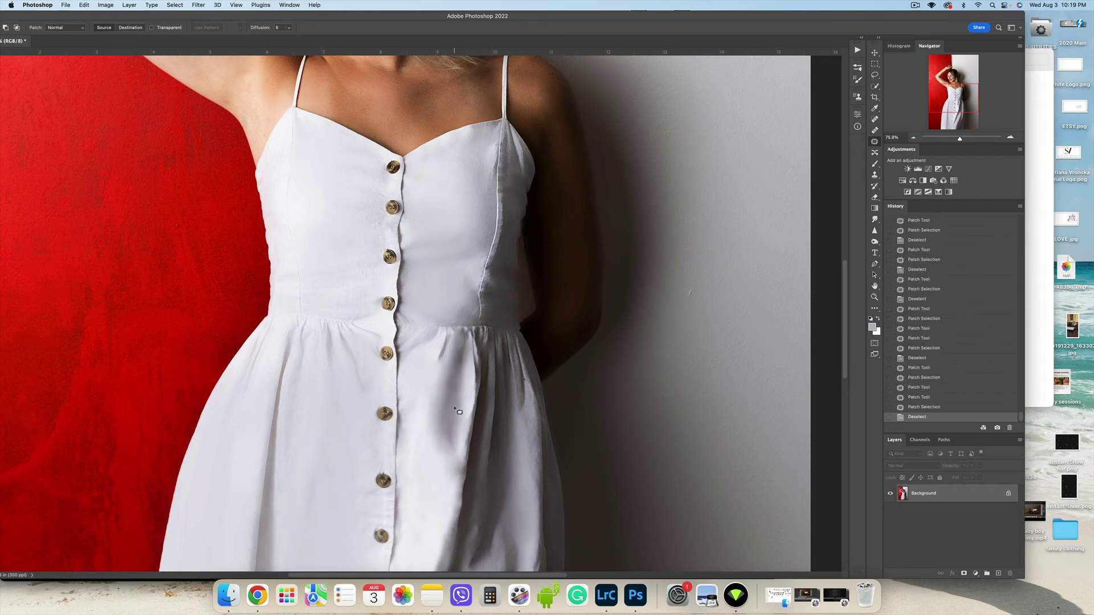
key("super+0")
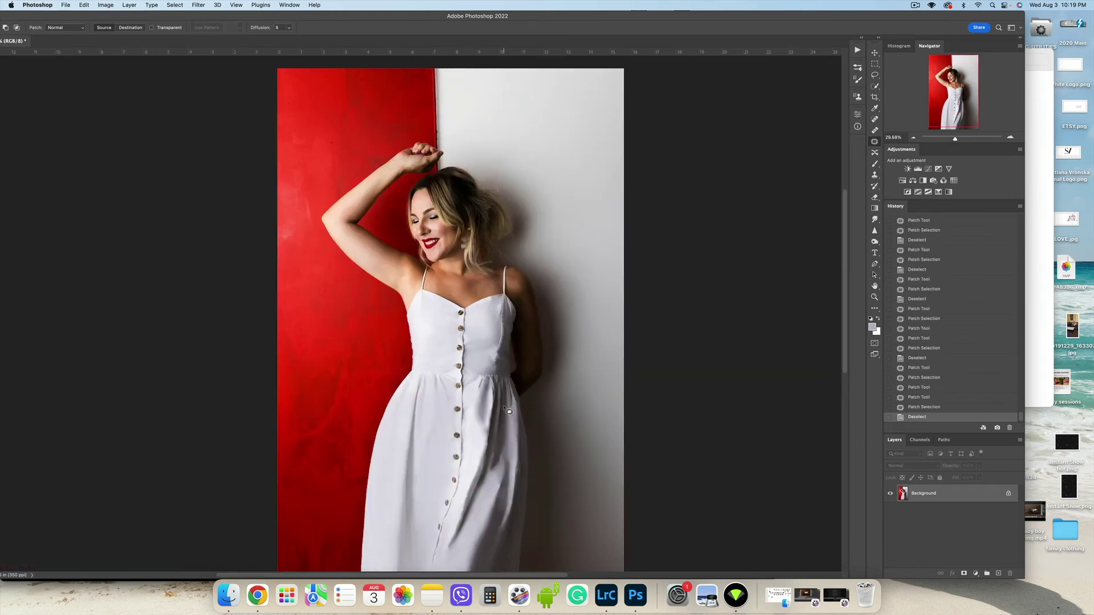
left_click(941, 358)
Step: Patch the wrinkles beside the button line near the hem
scroll(533, 410, "down", 5)
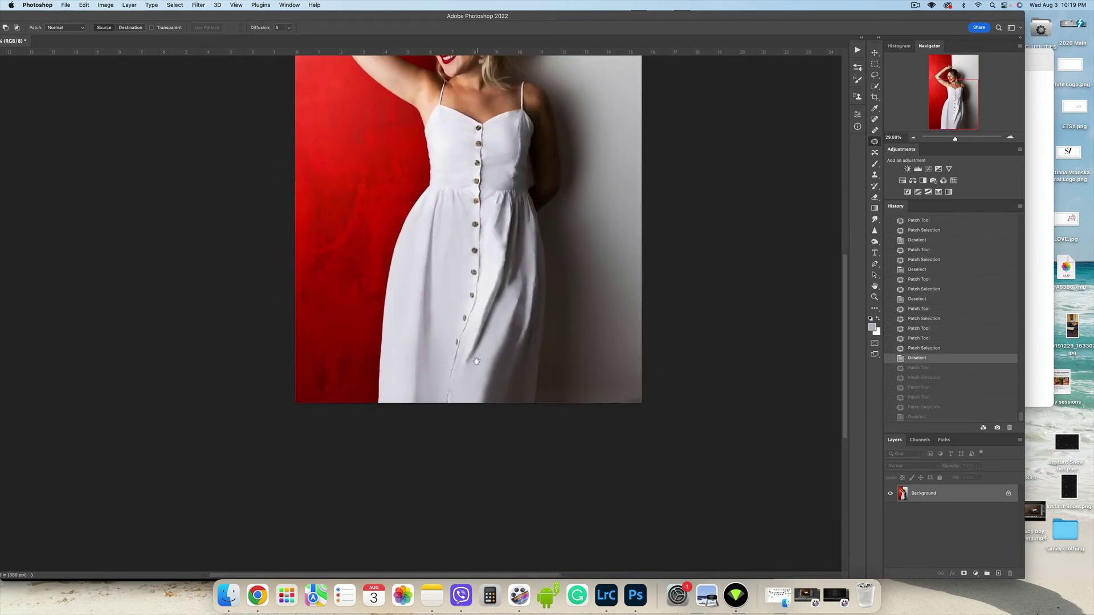
scroll(476, 361, "up", 2)
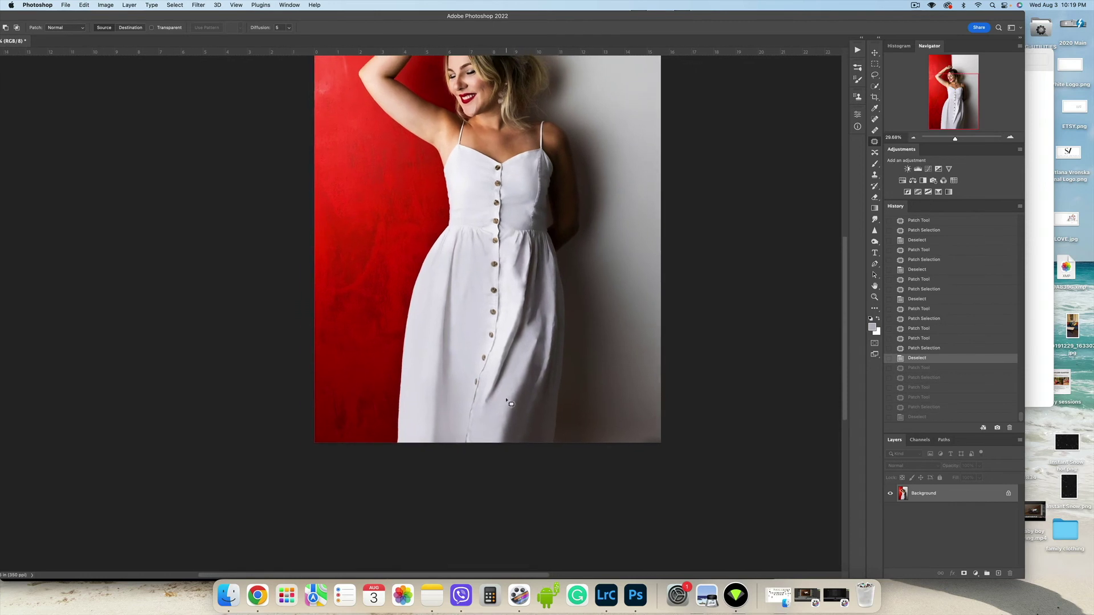
scroll(511, 403, "up", 3)
left_click_drag(479, 409, 484, 426)
left_click(487, 431)
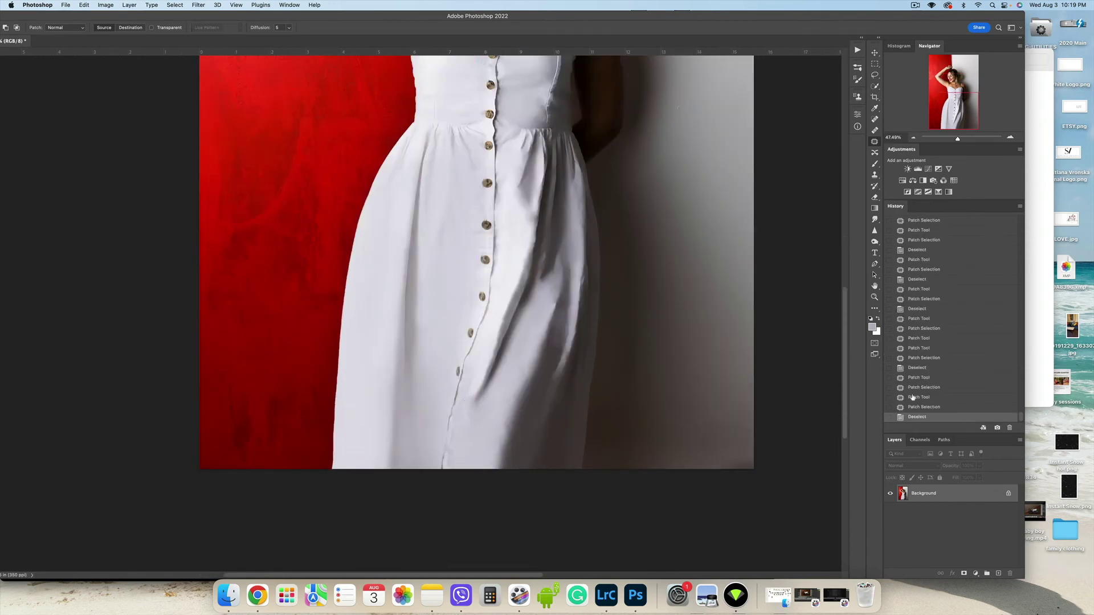
Step: Open the Liquify filter and push the shaded side seam near the waist upward with a size 300 brush
scroll(640, 454, "up", 5)
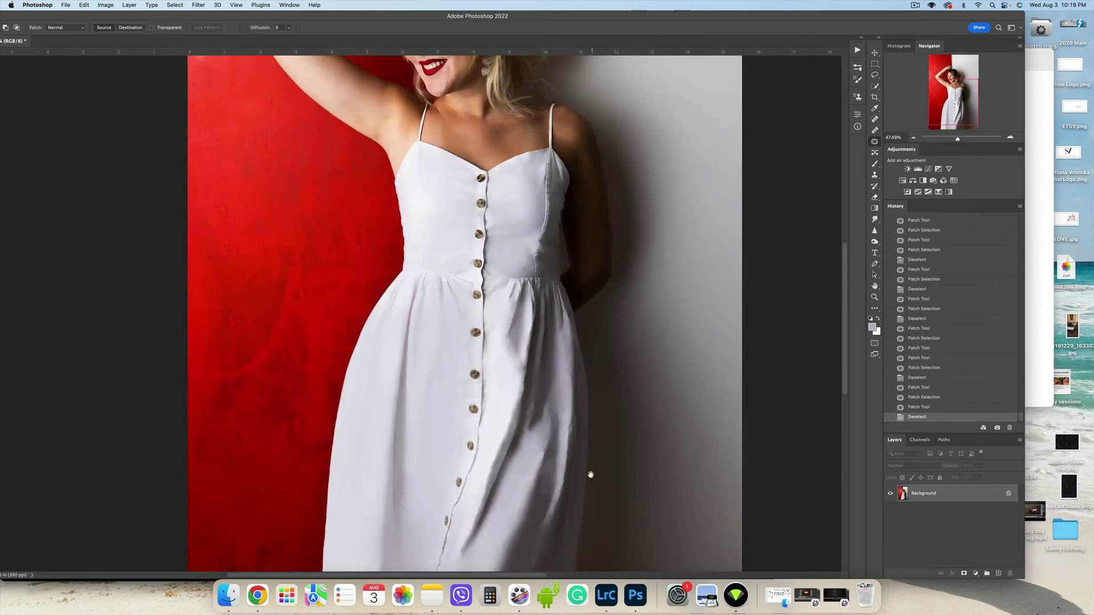
scroll(540, 237, "up", 4)
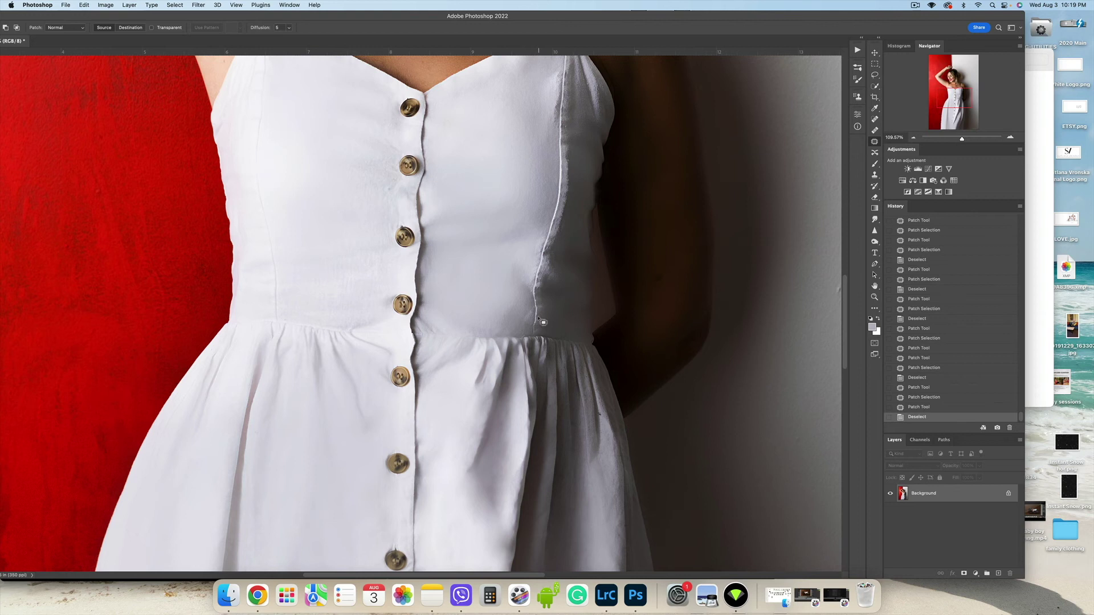
key("shift+super+x")
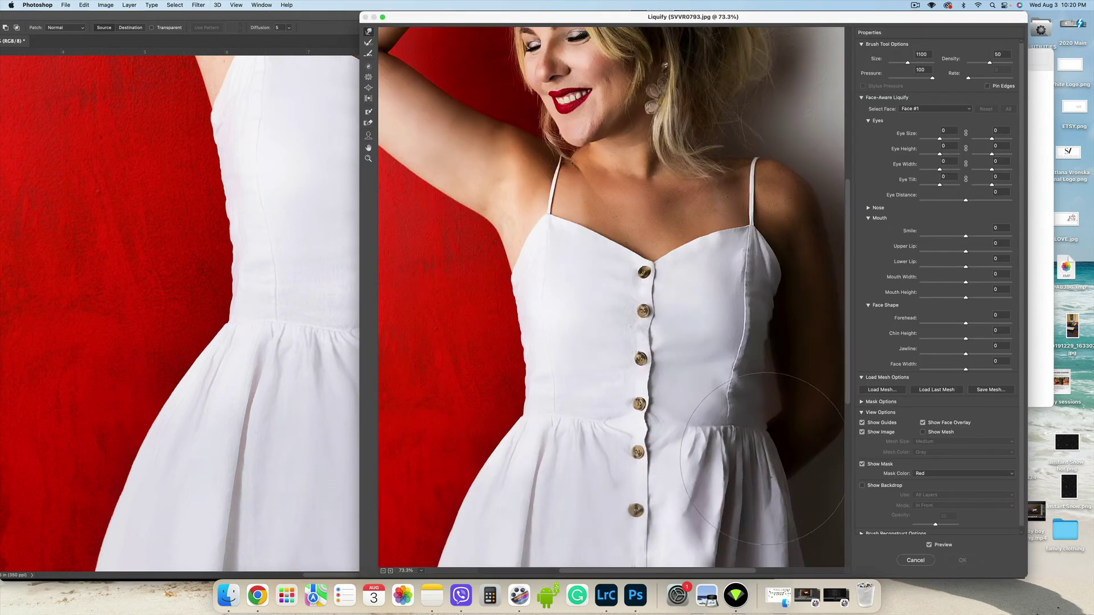
key("bracketleft")
key("bracketleft")
key("bracketleft")
key("bracketleft")
key("bracketleft")
key("bracketleft")
key("bracketleft")
key("bracketleft")
key("bracketleft")
key("bracketleft")
key("bracketleft")
left_click_drag(730, 406, 731, 379)
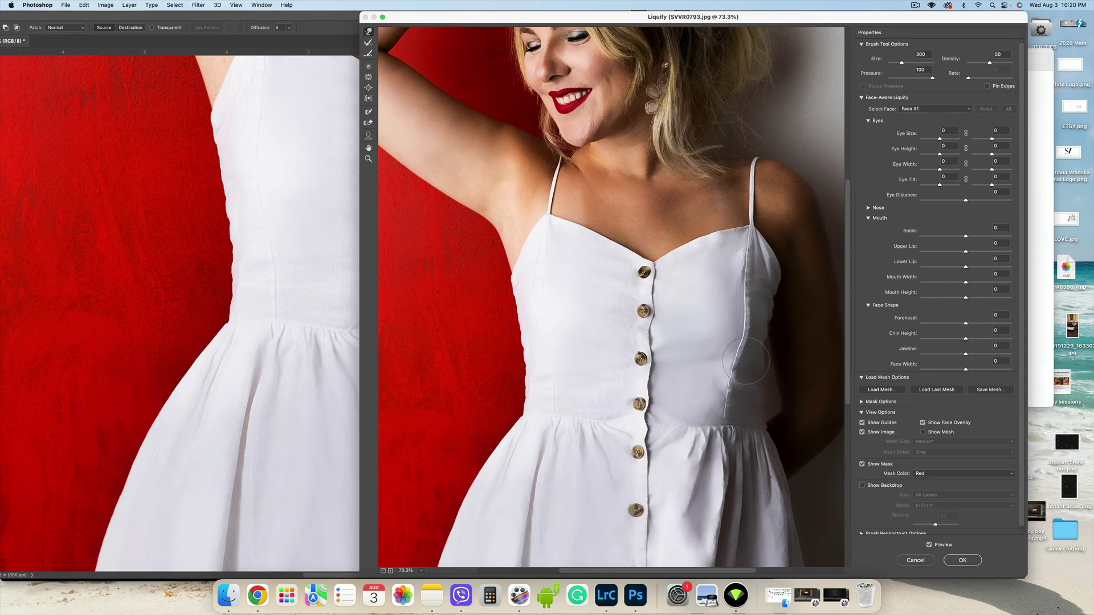
Step: Enlarge the Liquify brush and push the shaded bodice fabric below the bust upward
key("bracketright")
key("bracketright")
key("bracketright")
key("bracketright")
key("bracketright")
left_click_drag(735, 307, 738, 272)
Step: Reduce the Liquify brush from 600 and nudge the dress outline inward at the waist beside the red wall
key("bracketright")
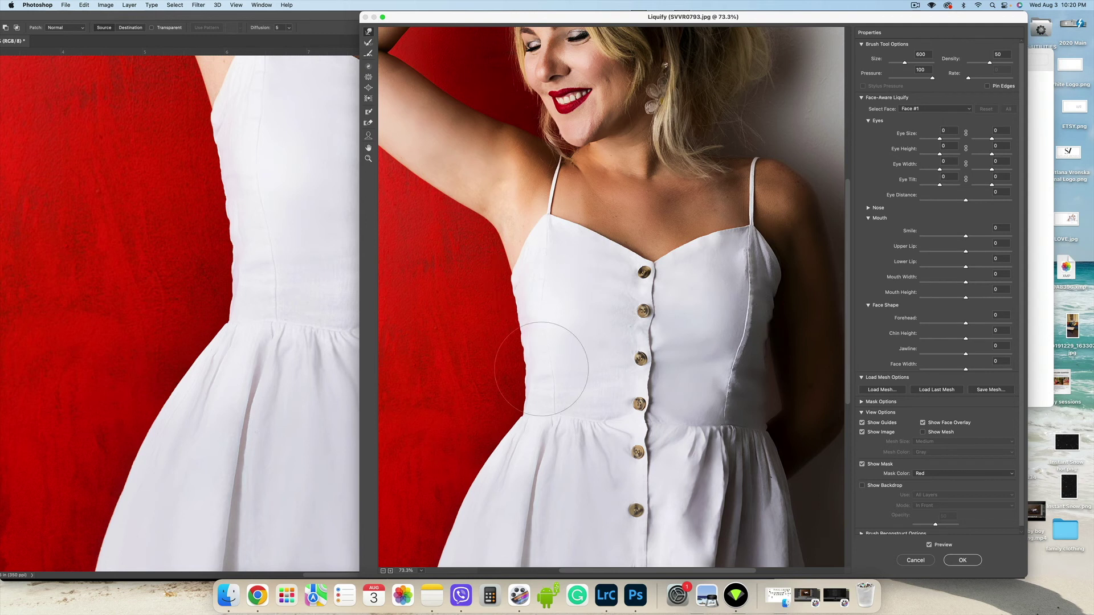
key("bracketleft")
key("bracketleft")
left_click_drag(498, 378, 516, 408)
key("bracketleft")
left_click_drag(505, 342, 510, 343)
Step: Set the Liquify brush size to 200 and apply the filter's changes to the photo
key("bracketleft")
key("bracketleft")
key("bracketright")
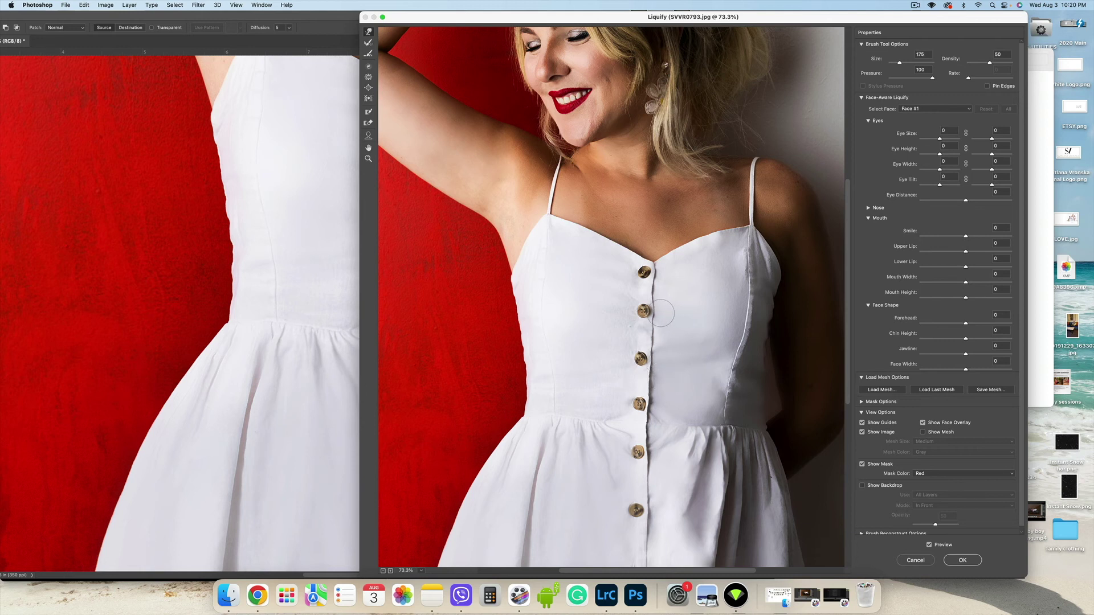
key("bracketright")
key("bracketright")
left_click_drag(694, 407, 662, 228)
key("super+minus")
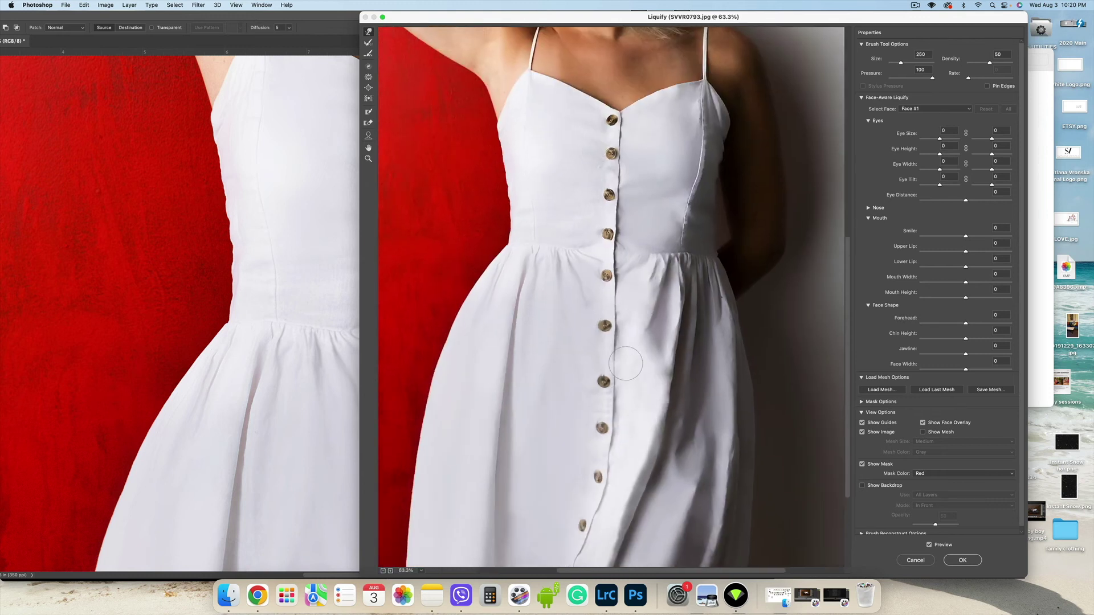
scroll(626, 363, "down", 3)
key("bracketleft")
key("bracketleft")
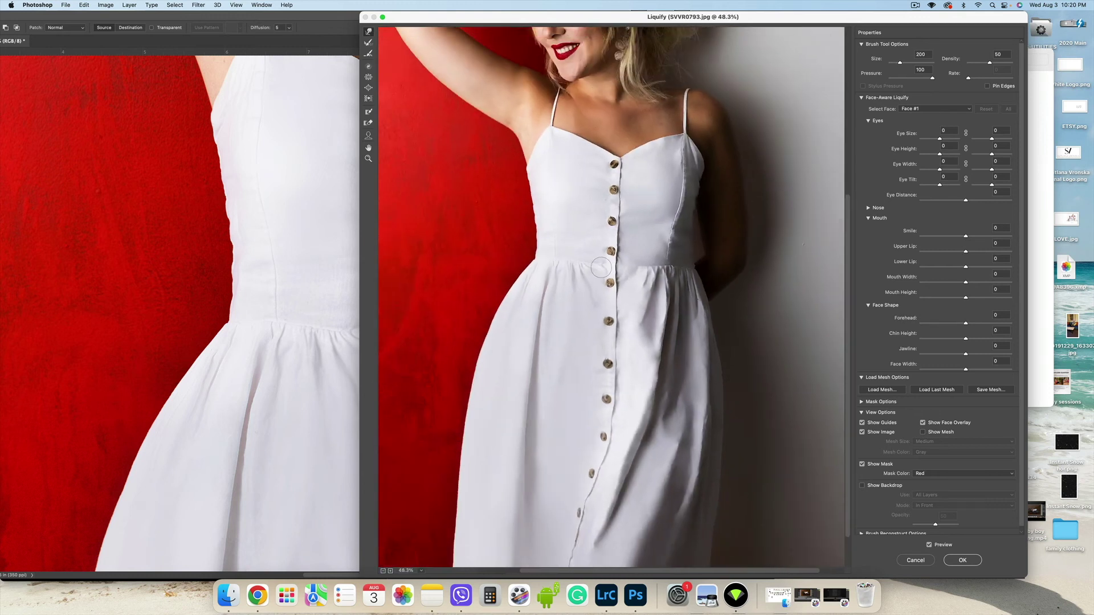
scroll(601, 267, "down", 4)
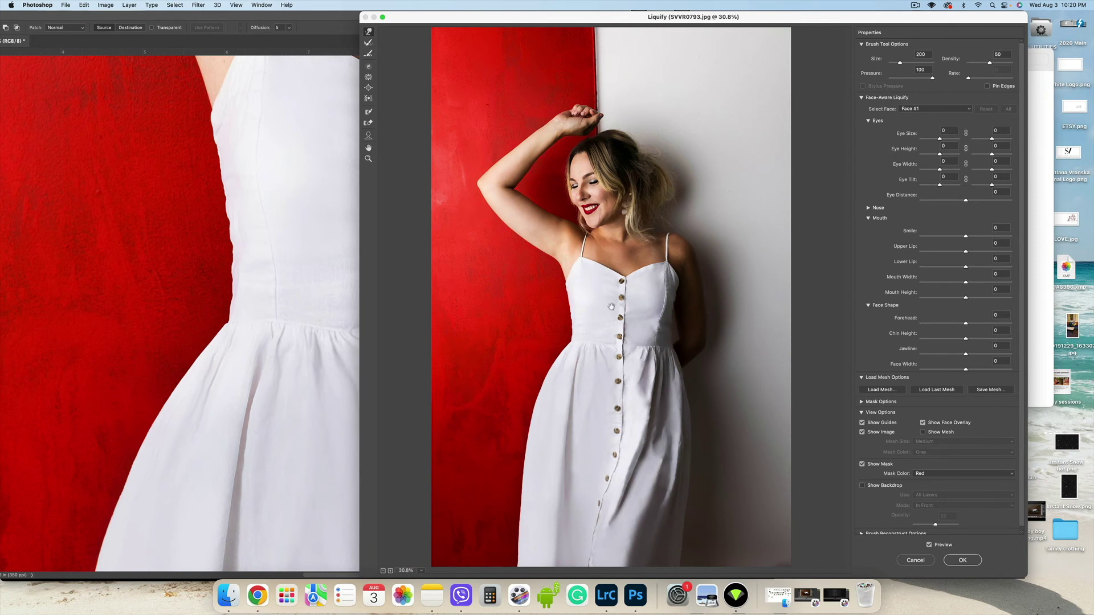
scroll(598, 262, "down", 1)
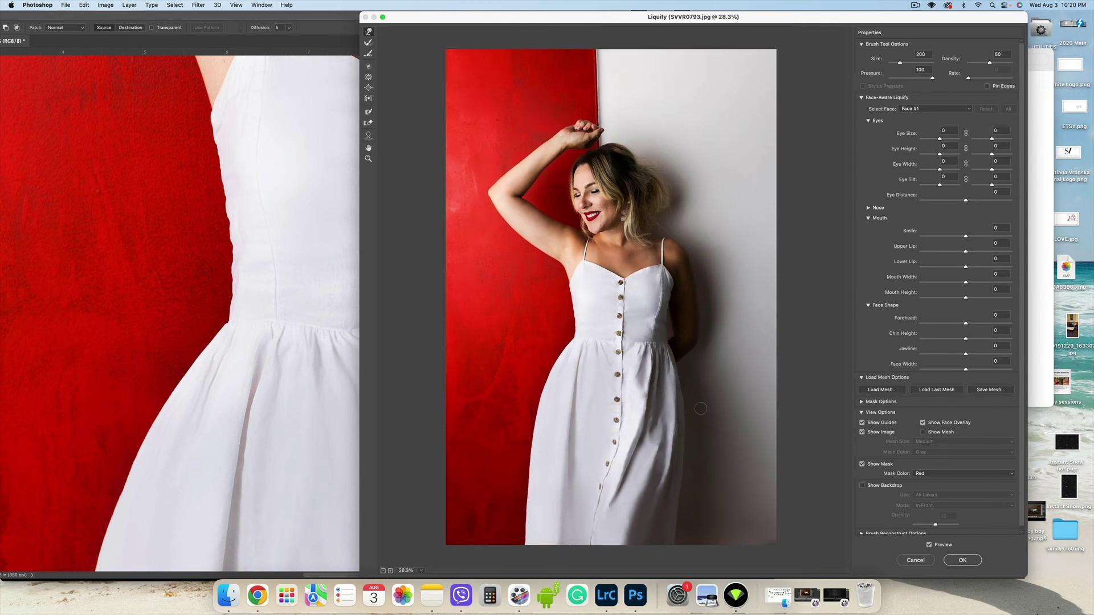
left_click(962, 561)
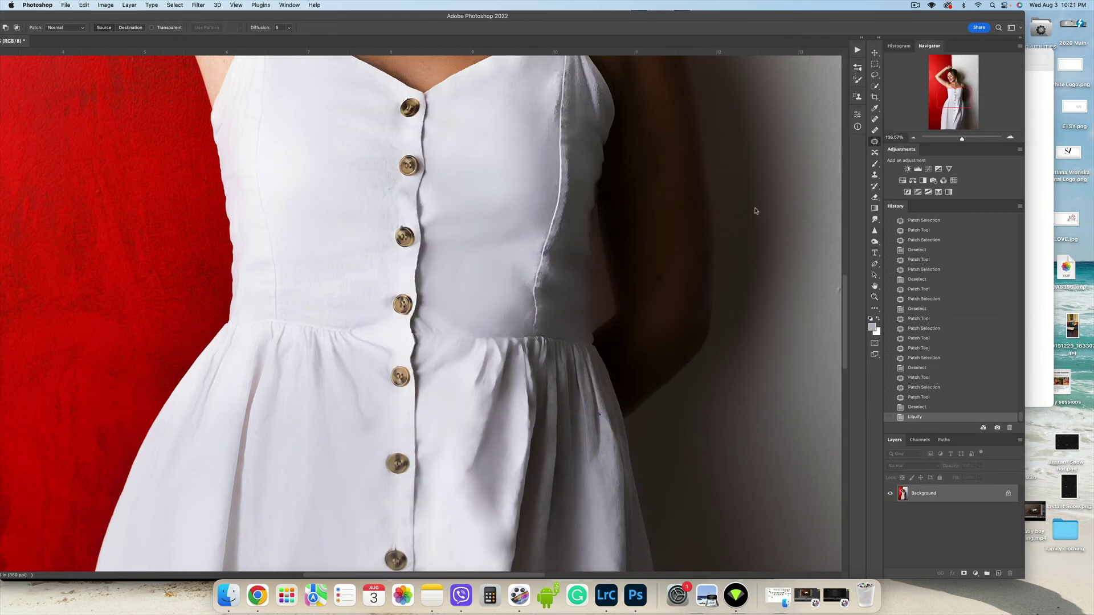
Step: Compare the original photo state with Snapshot 2 in the history
scroll(636, 378, "down", 3)
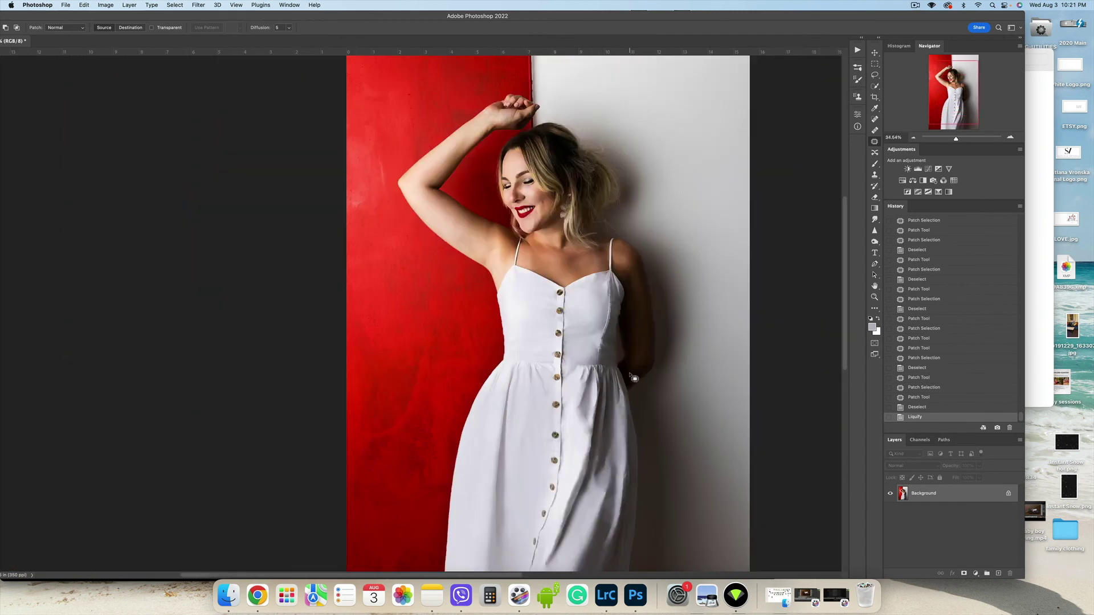
scroll(744, 397, "down", 2)
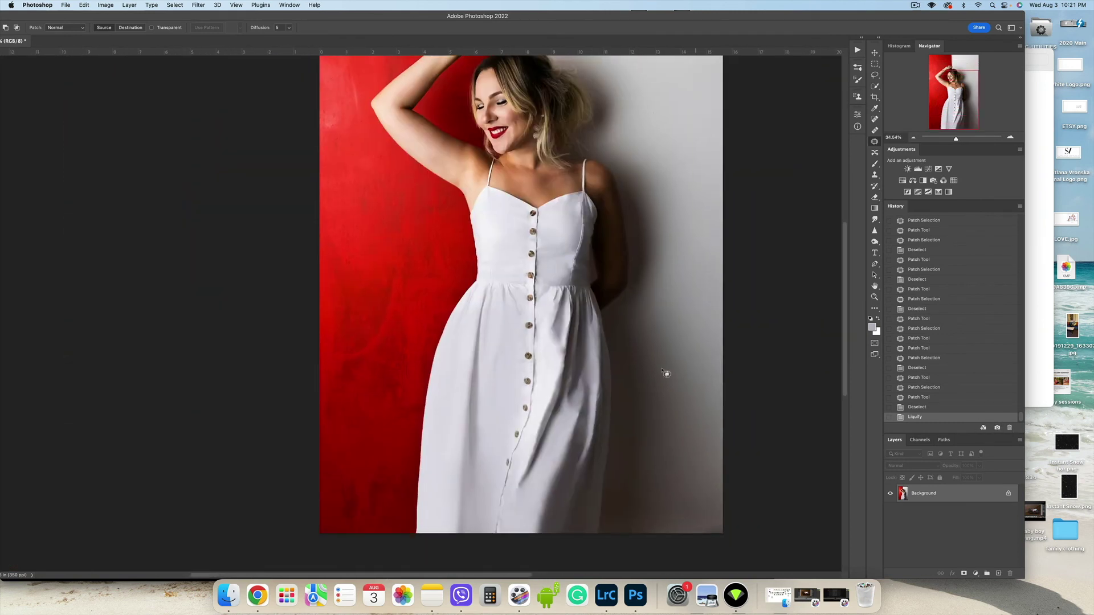
left_click_drag(1022, 418, 1021, 219)
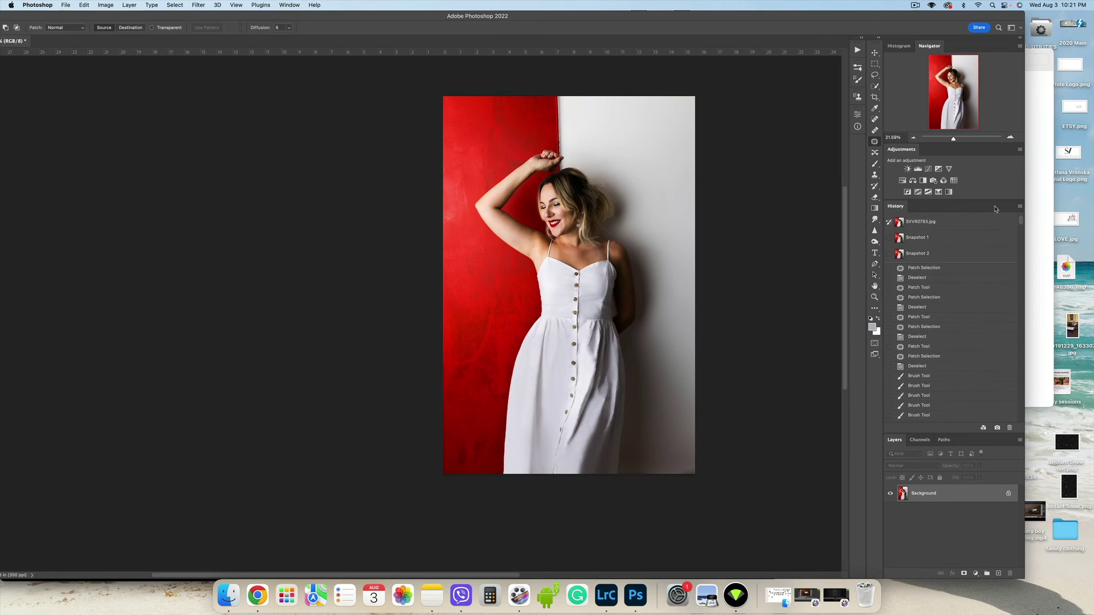
left_click(974, 222)
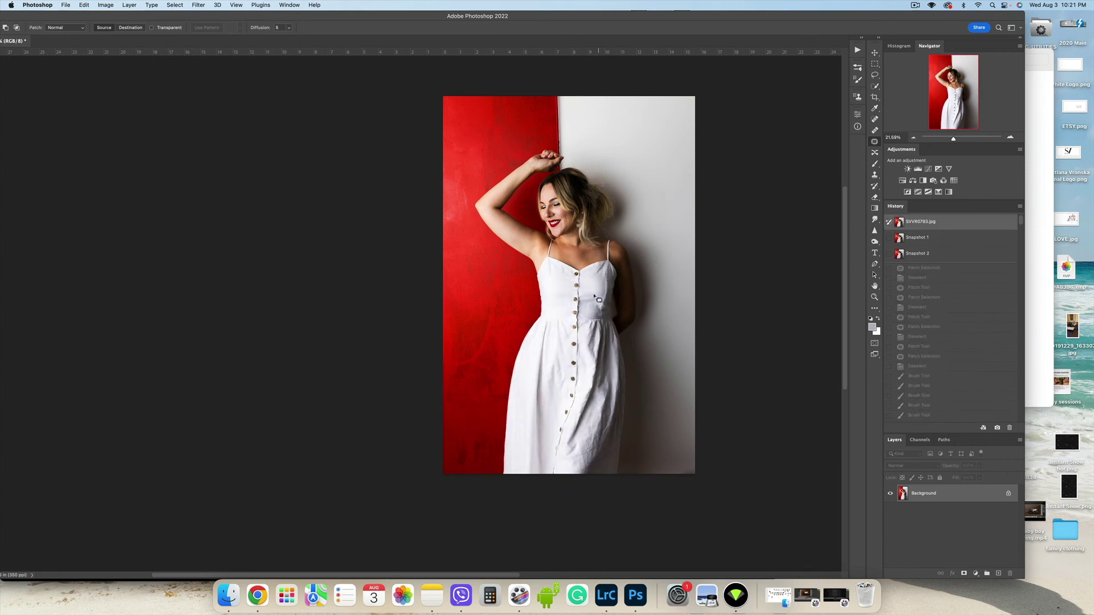
left_click(951, 253)
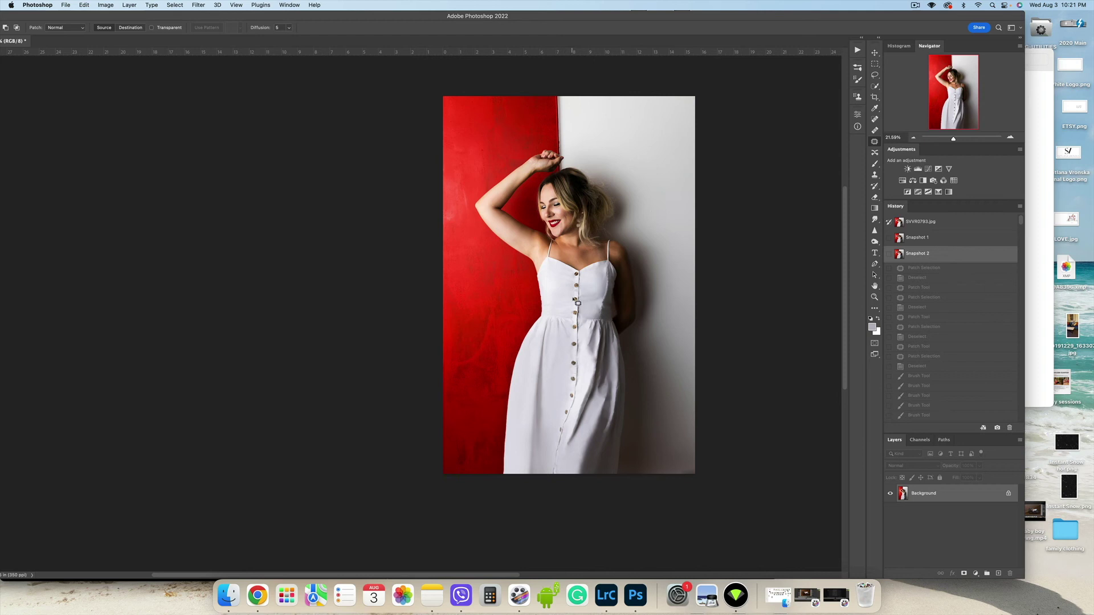
Step: Add a Brightness/Contrast adjustment layer with brightness 1 and contrast 39, and compare the photo with and without it
left_click(908, 168)
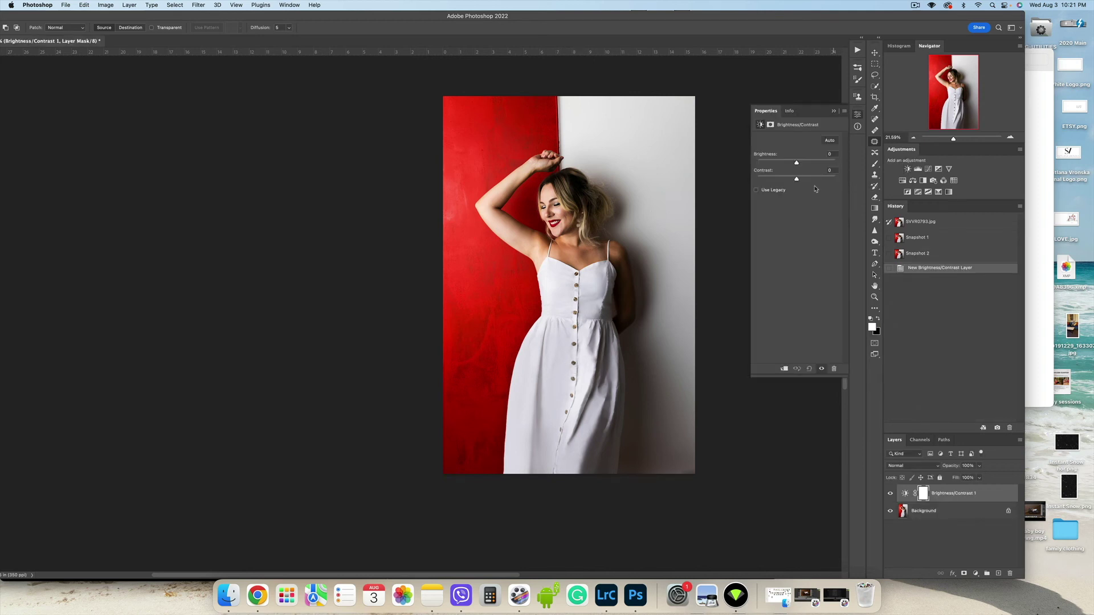
mouse_move(797, 164)
left_mouse_down()
mouse_move(815, 180)
mouse_move(797, 165)
left_mouse_up()
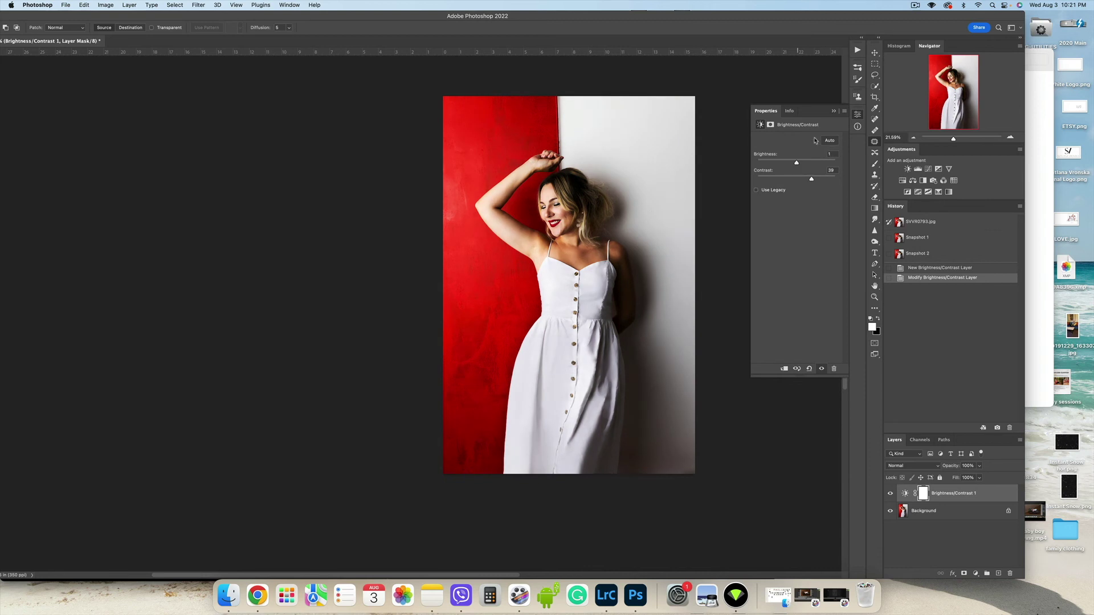
left_click(835, 112)
left_click(890, 494)
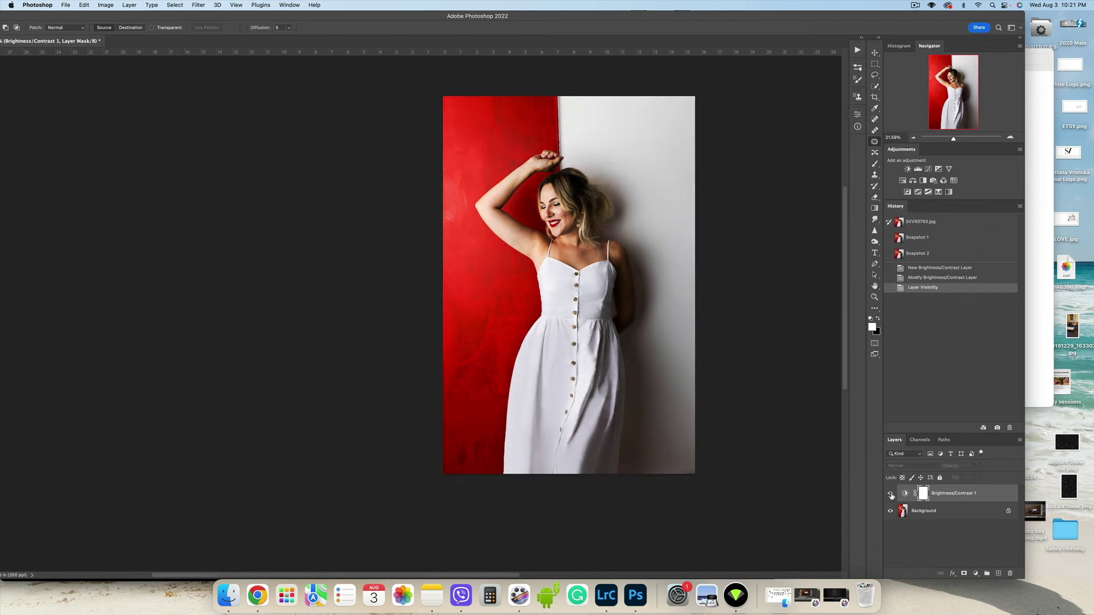
left_click(891, 494)
Step: Clear the stray patch selection at the hem, flatten the image and save the result as a new history snapshot
left_click_drag(507, 470, 539, 491)
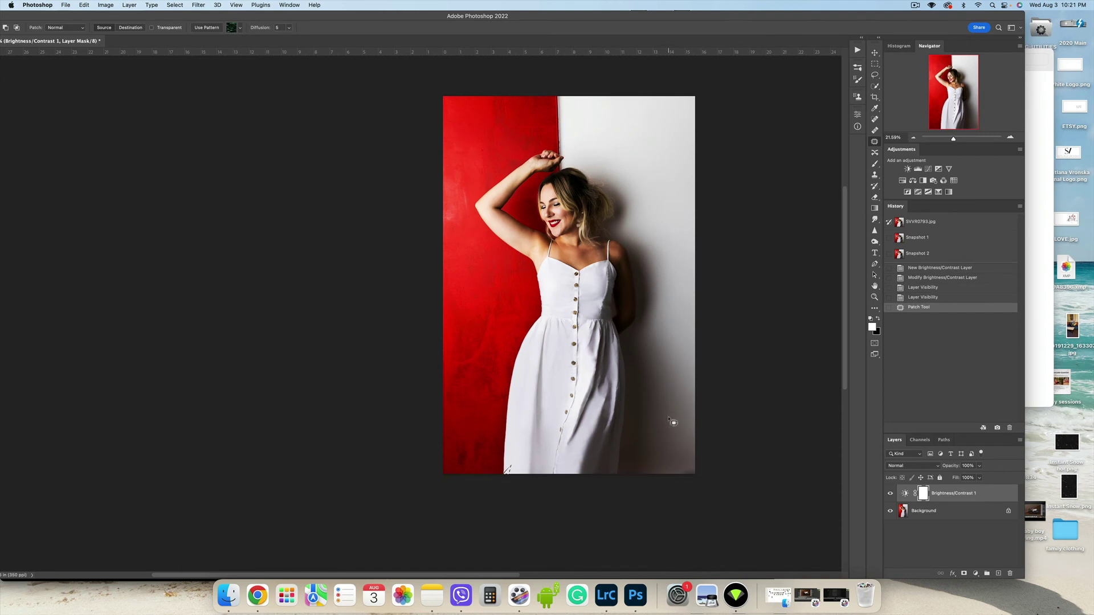
key("super+d")
key("super+shift+e")
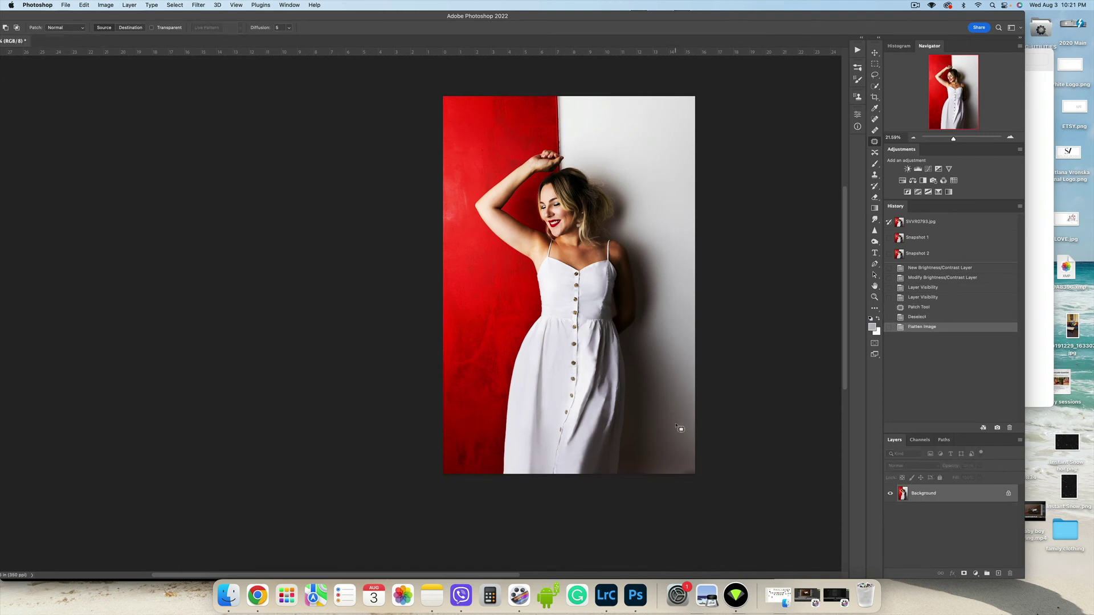
left_click(997, 428)
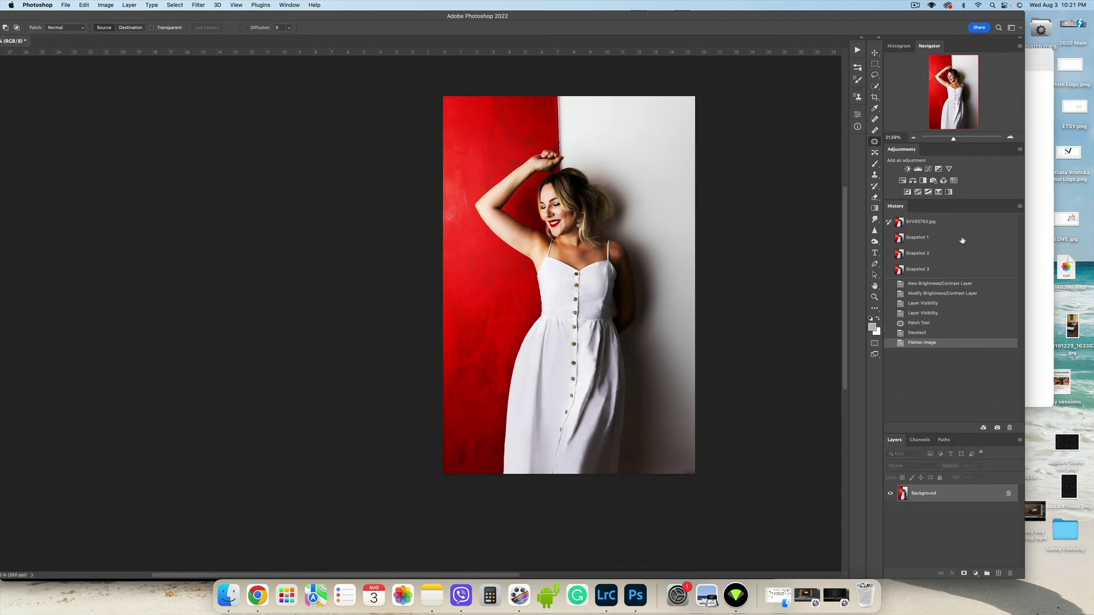
Step: Compare the original photo state with Snapshot 3, examining the retouched folds on the lower skirt
left_click(949, 221)
left_click(938, 271)
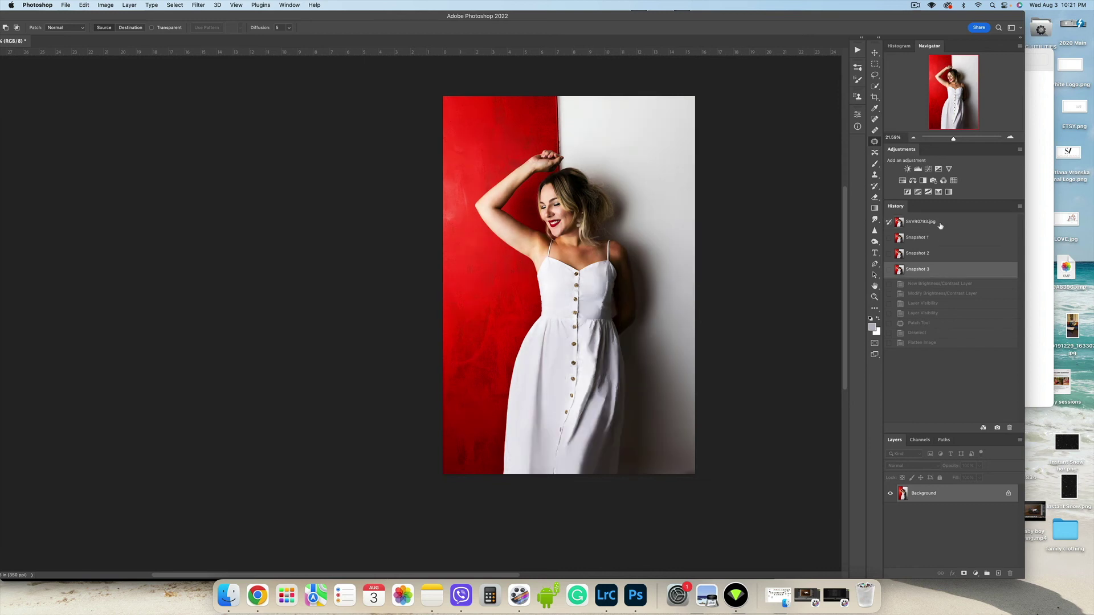
left_click(940, 224)
scroll(598, 455, "up", 5)
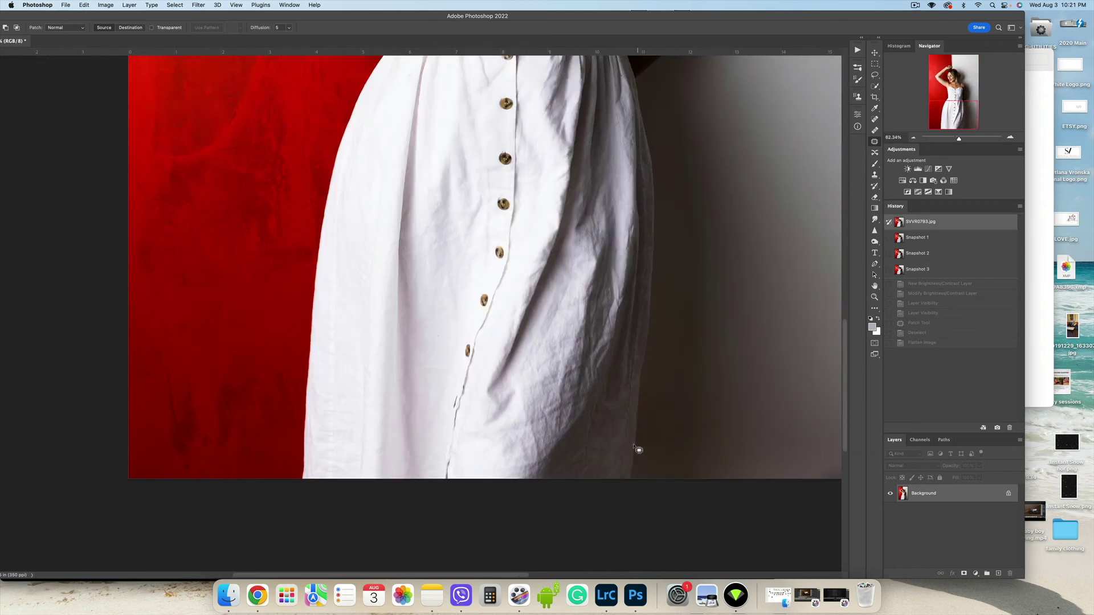
scroll(590, 458, "up", 3)
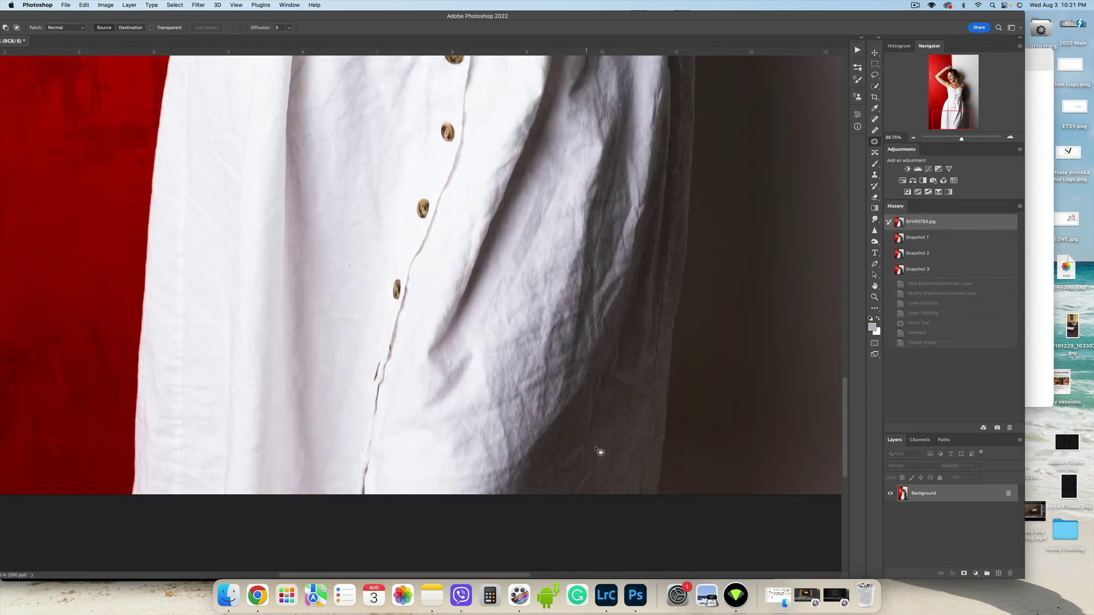
left_click(952, 273)
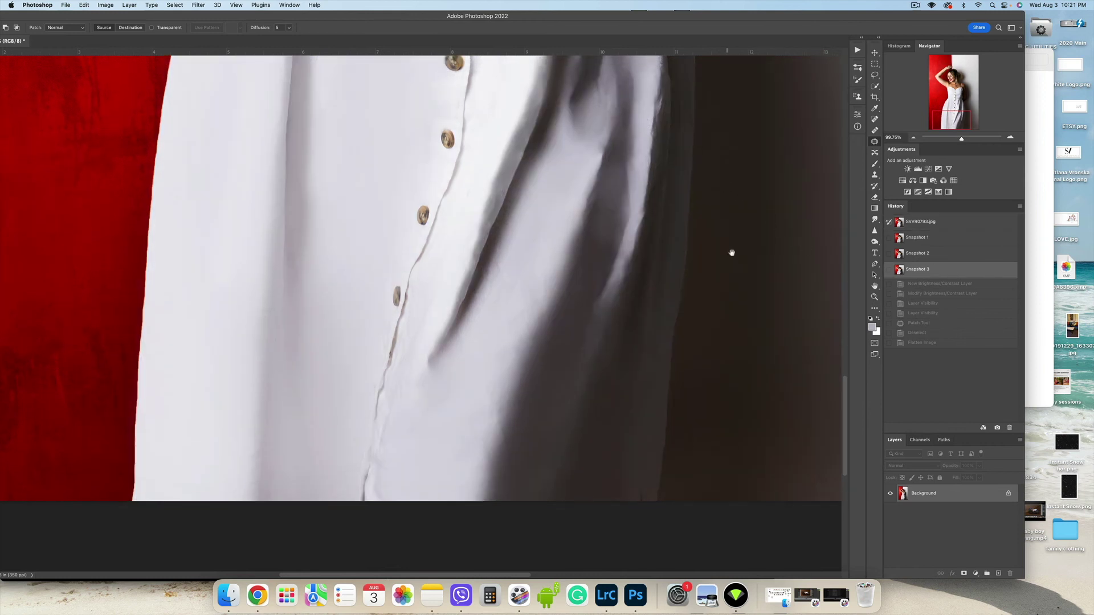
scroll(730, 251, "up", 3)
left_click(963, 226)
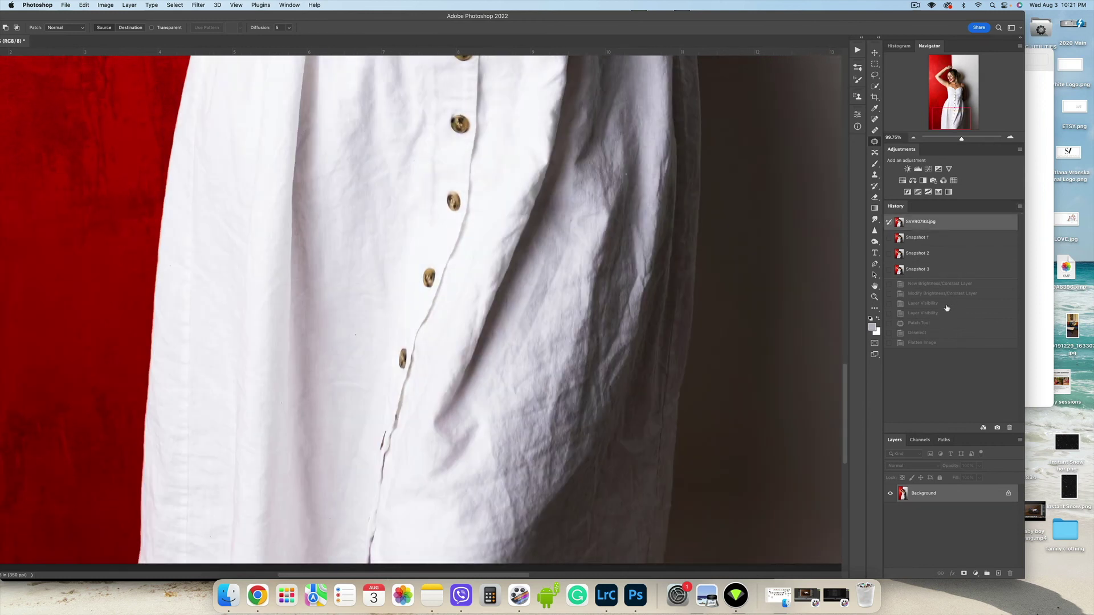
left_click(946, 270)
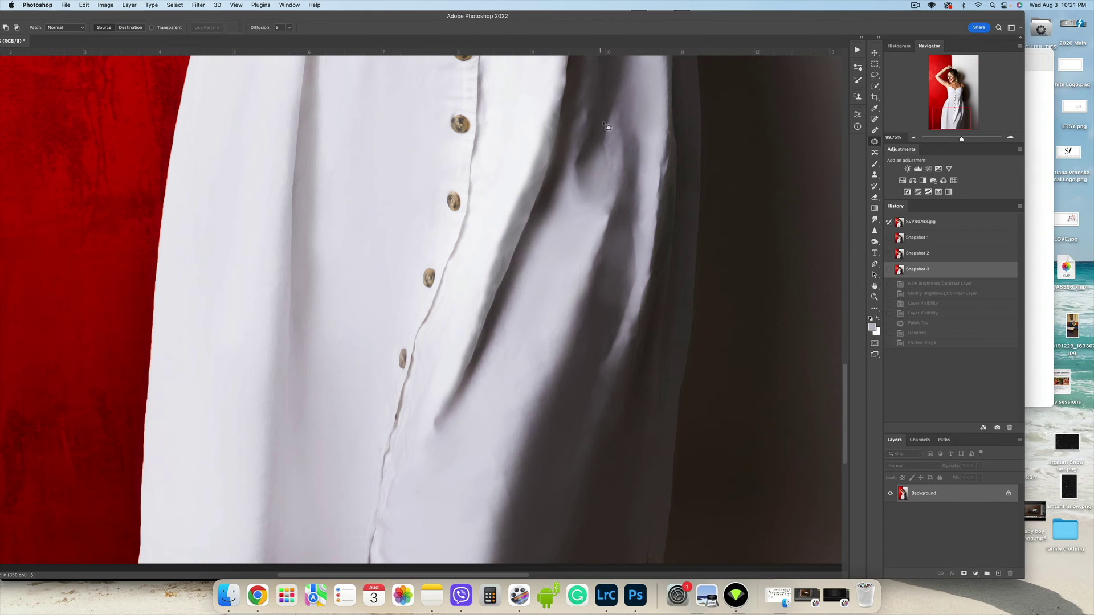
Step: Patch the creases in the shaded folds along the outer side of the skirt
mouse_move(614, 115)
left_mouse_down()
mouse_move(595, 147)
mouse_move(610, 123)
left_mouse_up()
mouse_move(602, 135)
left_mouse_down()
mouse_move(603, 180)
mouse_move(597, 157)
mouse_move(613, 140)
left_mouse_up()
key("super+d")
mouse_move(603, 162)
left_mouse_down()
mouse_move(584, 162)
mouse_move(589, 203)
mouse_move(570, 253)
left_mouse_up()
key("super+d")
Step: Patch the uneven edge where the bright button-side fold meets the dark shadow on the skirt
scroll(539, 211, "up", 3)
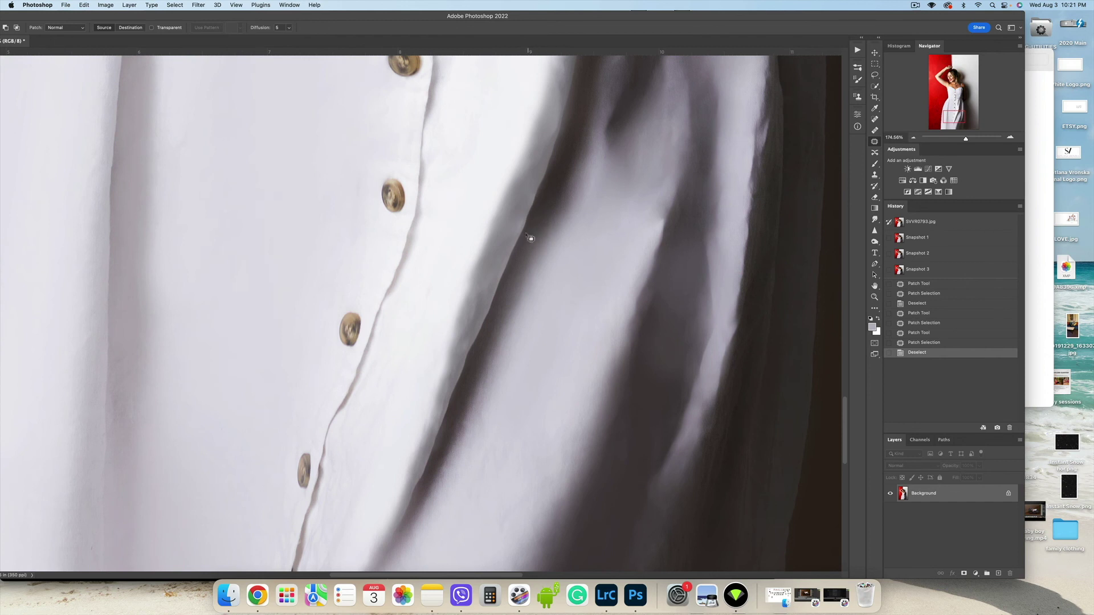
left_click_drag(508, 236, 517, 262)
key("super+d")
left_click_drag(541, 199, 524, 247)
key("super+d")
scroll(548, 293, "down", 2)
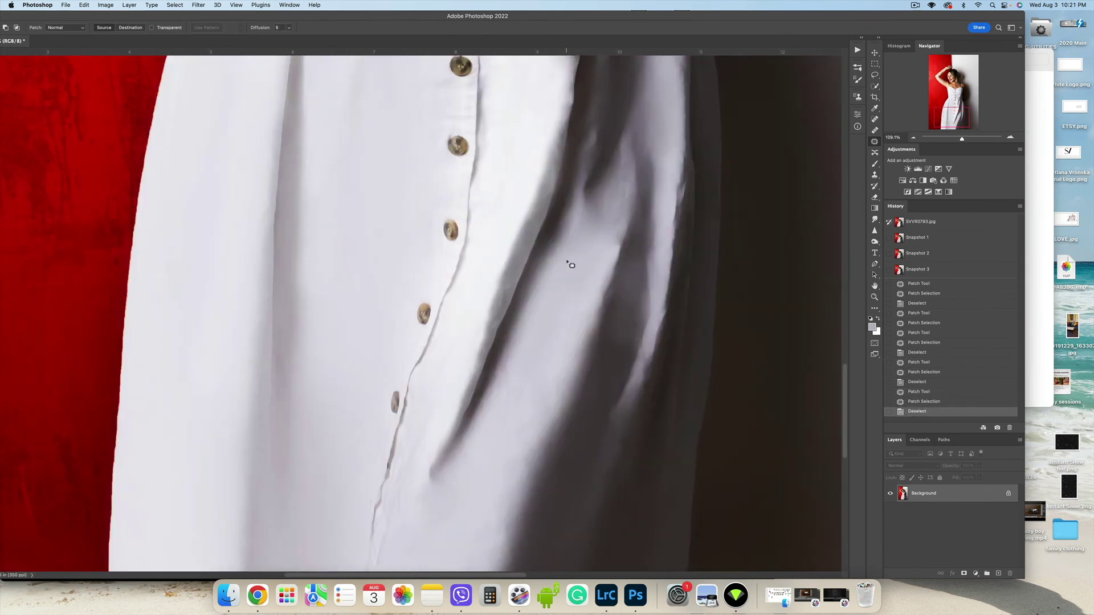
Step: Reshape the skirt's diagonal fold in Liquify with a brush of size 200 and apply the filter
key("shift+super+x")
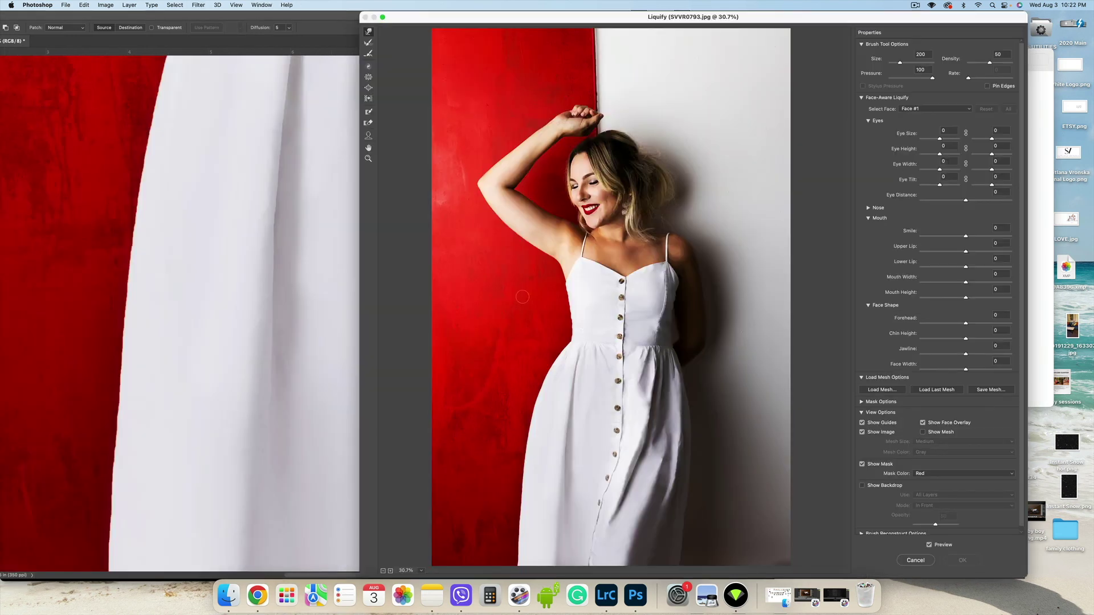
scroll(667, 454, "up", 3)
key("bracketleft")
key("bracketleft")
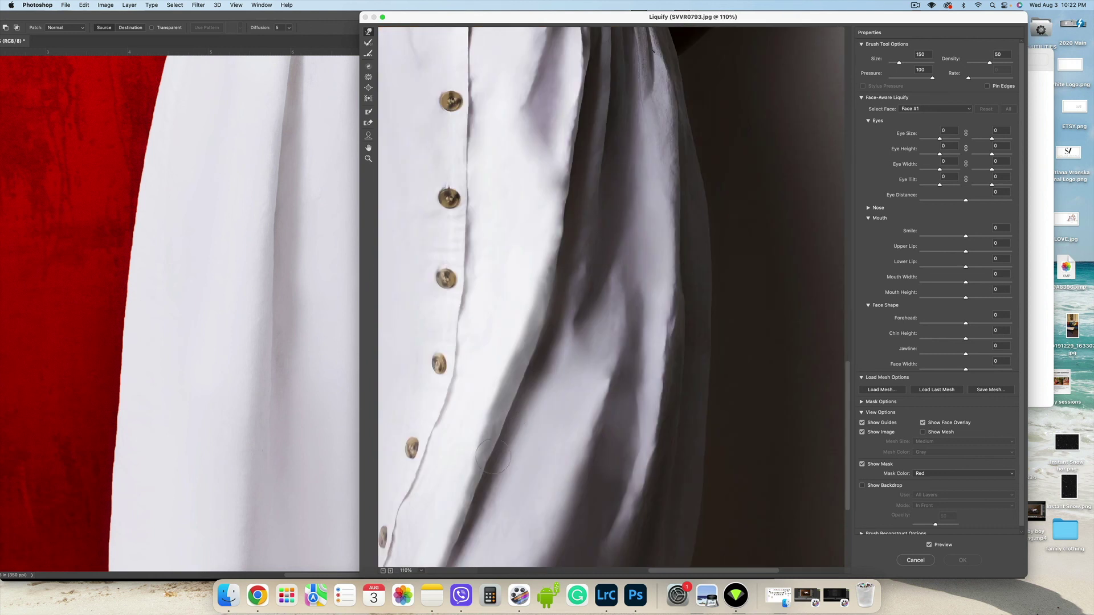
key("bracketright")
key("bracketright")
key("bracketright")
mouse_move(526, 423)
left_mouse_down()
mouse_move(566, 447)
mouse_move(624, 451)
left_mouse_up()
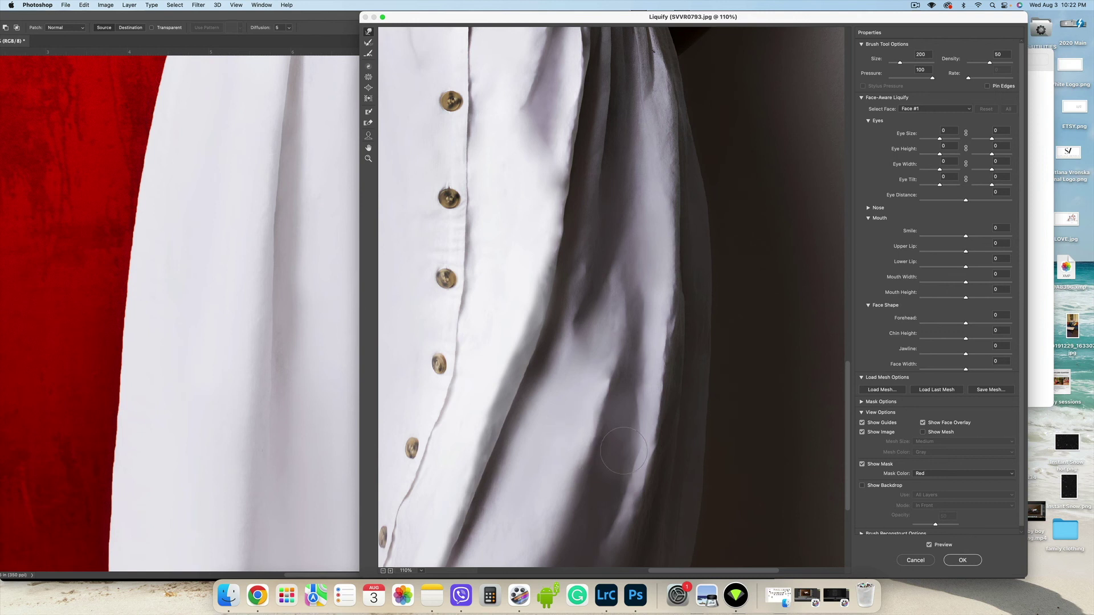
key("bracketleft")
key("bracketright")
key("bracketright")
key("bracketright")
key("bracketright")
left_click(962, 560)
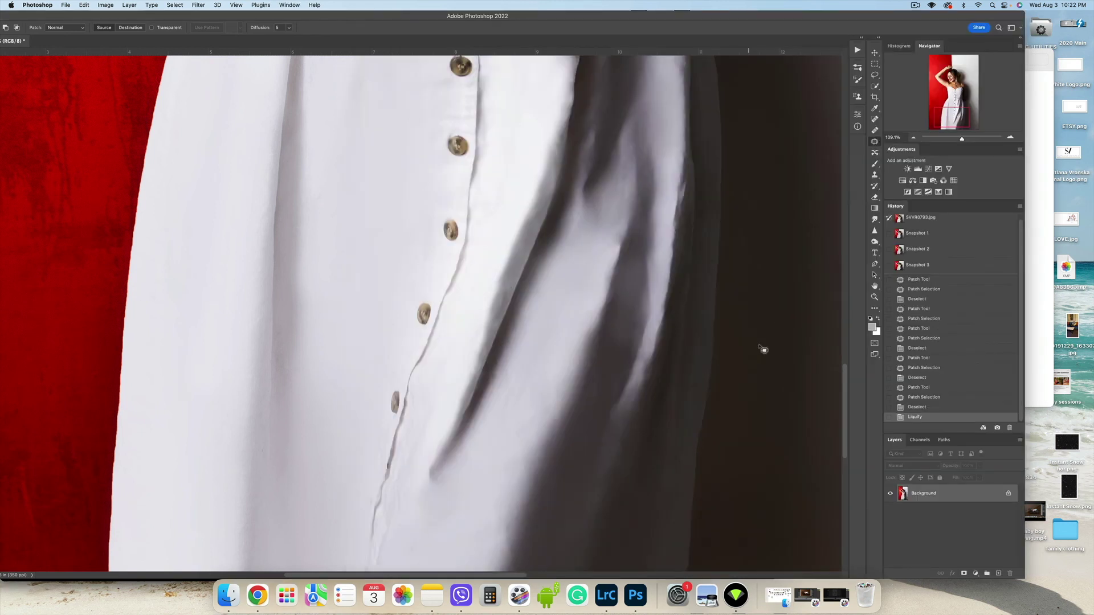
Step: Patch the remaining creases along the shadowed edge of the skirt's diagonal fold
left_click_drag(761, 347, 830, 198)
left_click_drag(563, 170, 632, 360)
mouse_move(544, 160)
left_mouse_down()
mouse_move(533, 201)
mouse_move(544, 182)
left_mouse_up()
mouse_move(539, 182)
left_mouse_down()
mouse_move(557, 138)
mouse_move(545, 197)
mouse_move(561, 130)
mouse_move(548, 143)
left_mouse_up()
key("super+d")
left_click_drag(539, 165, 550, 122)
key("super+d")
left_click_drag(534, 190, 548, 171)
mouse_move(543, 182)
left_mouse_down()
mouse_move(559, 148)
mouse_move(549, 210)
mouse_move(541, 195)
left_mouse_up()
left_click(541, 193)
left_click_drag(537, 211, 547, 179)
Step: Patch the small wrinkles on the bright fold next to the skirt's button placket
mouse_move(490, 152)
left_mouse_down()
mouse_move(493, 173)
mouse_move(464, 173)
mouse_move(488, 195)
mouse_move(479, 163)
mouse_move(471, 244)
mouse_move(478, 197)
left_mouse_up()
scroll(479, 162, "up", 2)
left_click_drag(487, 176, 487, 217)
left_click_drag(479, 216, 464, 296)
left_click_drag(469, 270, 481, 240)
key("super+d")
scroll(502, 264, "down", 5)
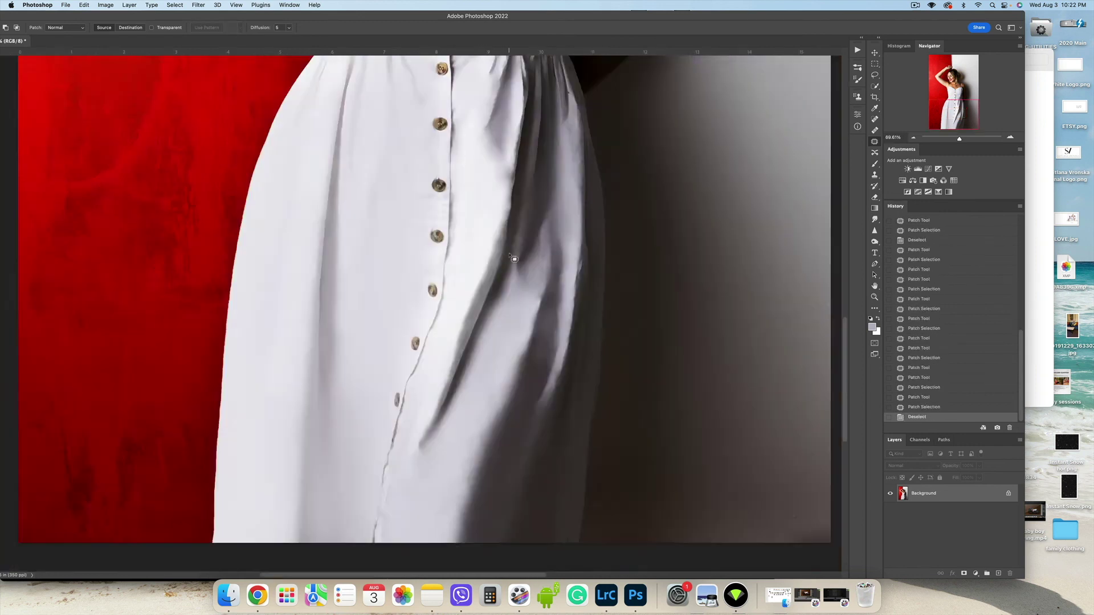
Step: Patch the blemishes in the dark outer part of the skirt down to the hem
scroll(558, 291, "up", 5)
left_click_drag(597, 223, 592, 308)
scroll(535, 230, "down", 4)
key("super+d")
scroll(569, 456, "up", 4)
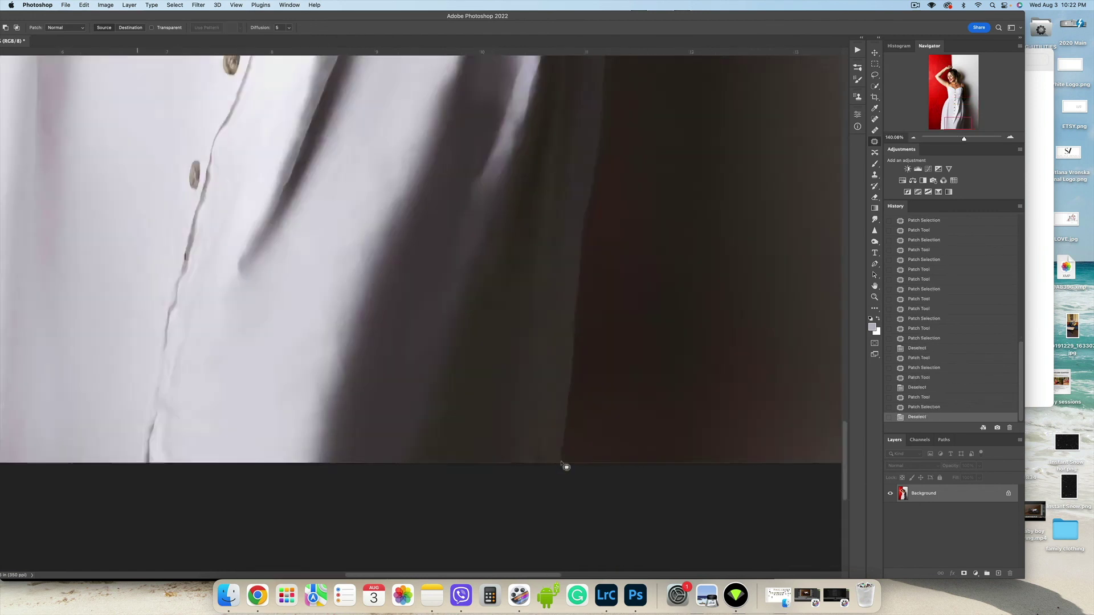
scroll(561, 463, "up", 5)
left_click_drag(533, 365, 418, 407)
key("super+d")
left_click_drag(444, 249, 373, 387)
key("super+d")
Step: Patch the fabric between the button placket and the tip of the diagonal fold near the hem
scroll(342, 371, "down", 3)
mouse_move(221, 394)
left_mouse_down()
mouse_move(250, 453)
mouse_move(256, 387)
left_mouse_up()
key("super+d")
scroll(681, 329, "left", 5)
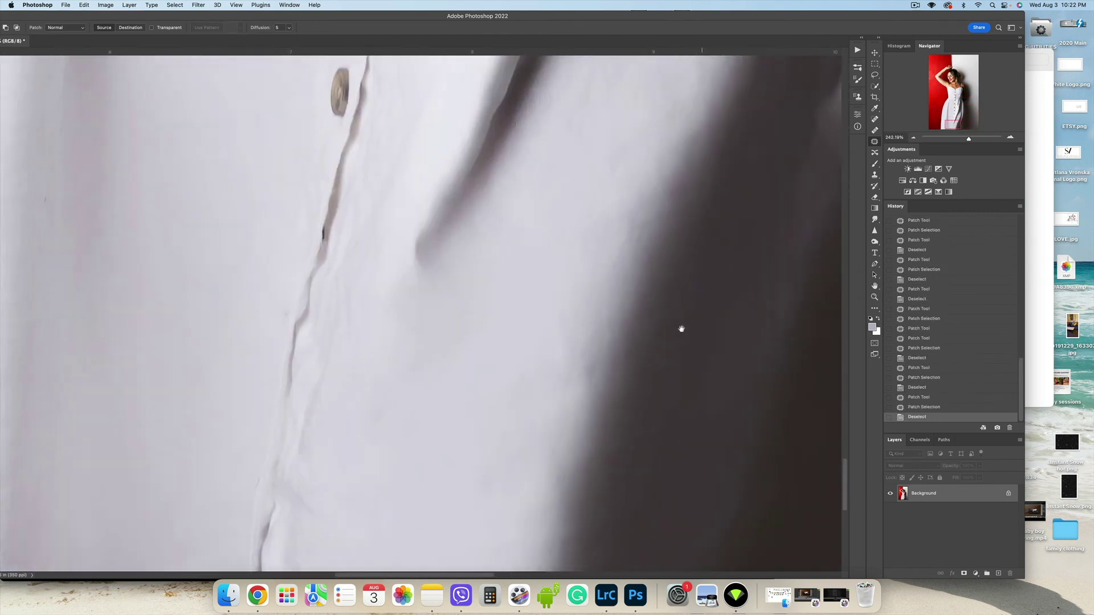
mouse_move(382, 260)
left_mouse_down()
mouse_move(352, 235)
mouse_move(308, 473)
mouse_move(365, 353)
left_mouse_up()
left_click_drag(342, 370, 397, 441)
key("super+d")
scroll(387, 393, "down", 5)
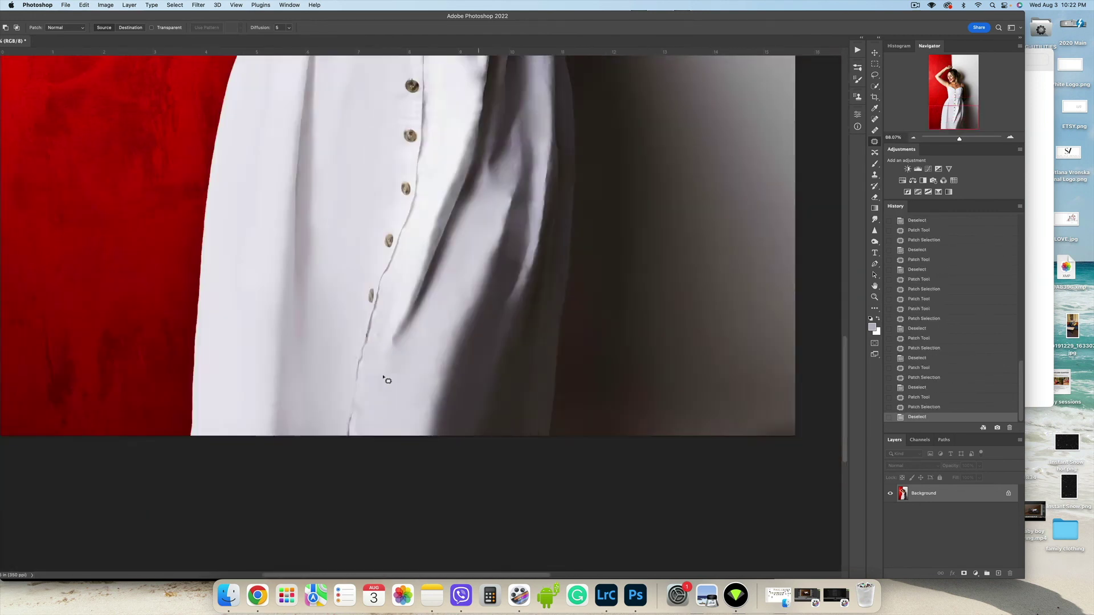
Step: Smooth the wrinkles beside the lower end of the button placket with the Patch tool
scroll(379, 384, "up", 5)
mouse_move(369, 327)
left_mouse_down()
mouse_move(352, 456)
mouse_move(381, 393)
left_mouse_up()
key("super+d")
mouse_move(356, 404)
left_mouse_down()
mouse_move(388, 436)
mouse_move(346, 529)
mouse_move(394, 478)
left_mouse_up()
key("super+d")
mouse_move(372, 428)
left_mouse_down()
mouse_move(336, 449)
mouse_move(387, 516)
mouse_move(399, 450)
left_mouse_up()
Step: Patch the last small creases around the skirt's front folds and clear the selection
left_click_drag(461, 280, 453, 324)
scroll(444, 392, "up", 5)
mouse_move(440, 367)
left_mouse_down()
mouse_move(434, 320)
mouse_move(390, 402)
mouse_move(425, 456)
mouse_move(483, 472)
left_mouse_up()
left_click(519, 488)
mouse_move(439, 308)
left_mouse_down()
mouse_move(446, 358)
mouse_move(454, 319)
left_mouse_up()
mouse_move(440, 336)
left_mouse_down()
mouse_move(478, 295)
mouse_move(424, 325)
mouse_move(433, 374)
left_mouse_up()
key("super+d")
left_click(467, 351)
key("super+d")
scroll(472, 364, "down", 10)
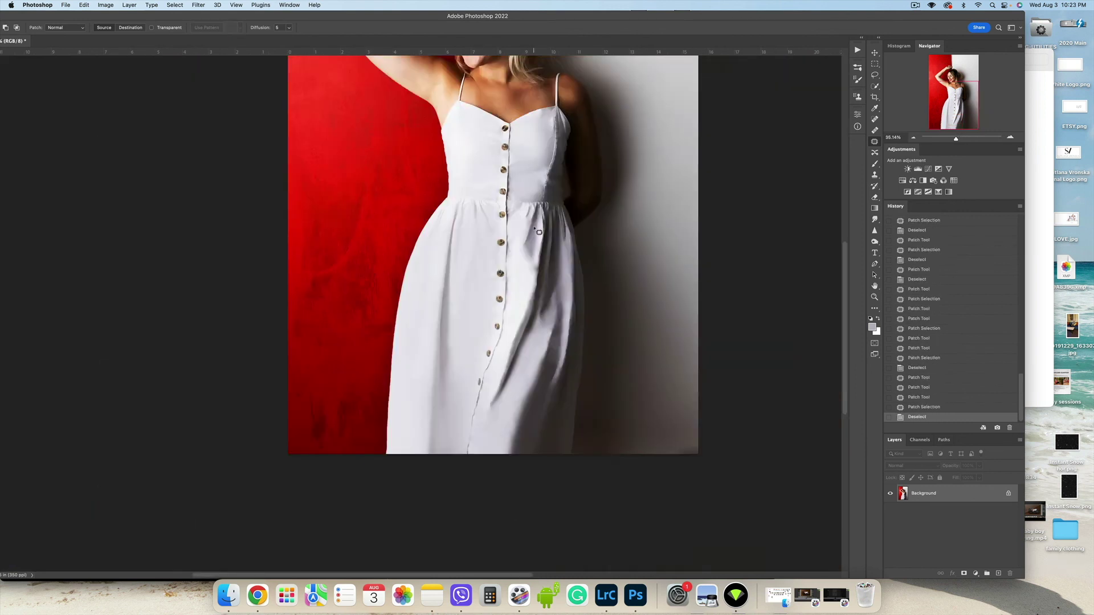
Step: Patch the wrinkles around the waist seam next to the buttons
scroll(476, 196, "up", 8)
mouse_move(464, 173)
left_mouse_down()
mouse_move(475, 197)
mouse_move(466, 176)
left_mouse_up()
key("super+d")
mouse_move(460, 187)
left_mouse_down()
mouse_move(450, 207)
mouse_move(471, 194)
left_mouse_up()
mouse_move(466, 203)
left_mouse_down()
mouse_move(465, 182)
mouse_move(435, 165)
mouse_move(471, 163)
left_mouse_up()
key("super+d")
mouse_move(462, 153)
left_mouse_down()
mouse_move(444, 134)
mouse_move(477, 244)
mouse_move(495, 219)
mouse_move(535, 252)
mouse_move(456, 205)
left_mouse_up()
key("super+d")
left_click_drag(455, 245, 493, 200)
left_click(429, 231)
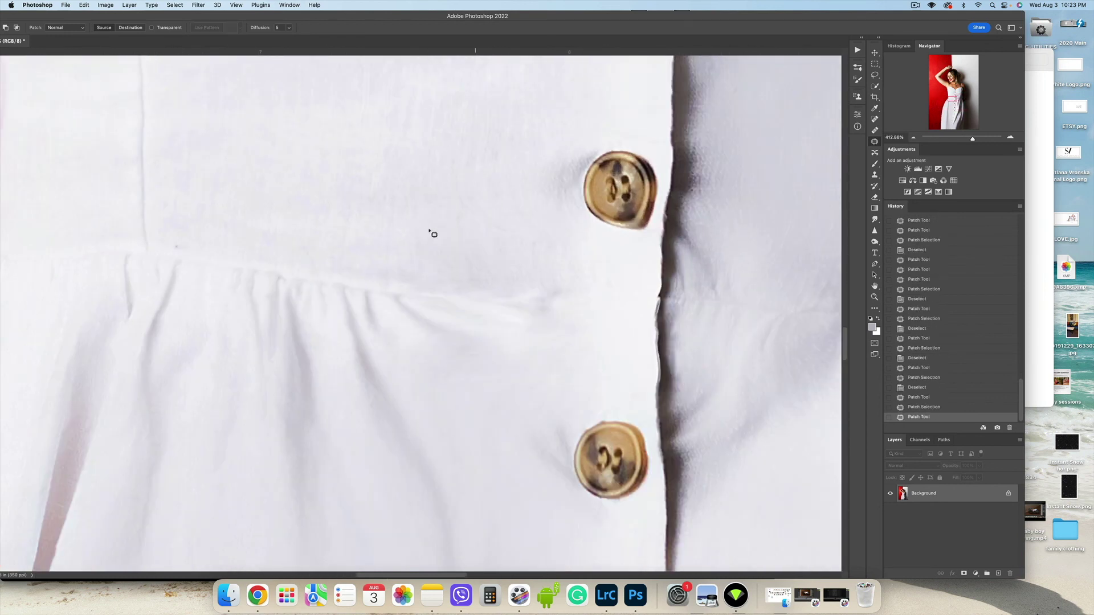
scroll(443, 220, "down", 3)
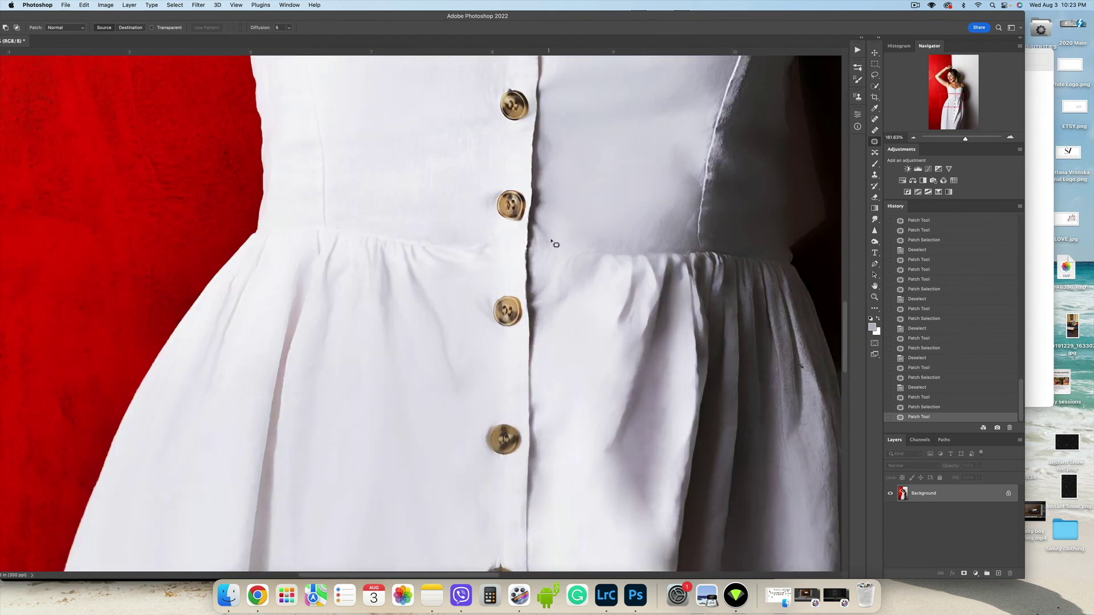
Step: Patch the creases just below the waist seam on the shaded side of the placket
key("ctrl+d")
mouse_move(554, 244)
left_mouse_down()
mouse_move(593, 275)
mouse_move(556, 269)
mouse_move(561, 288)
left_mouse_up()
left_click_drag(567, 276, 595, 281)
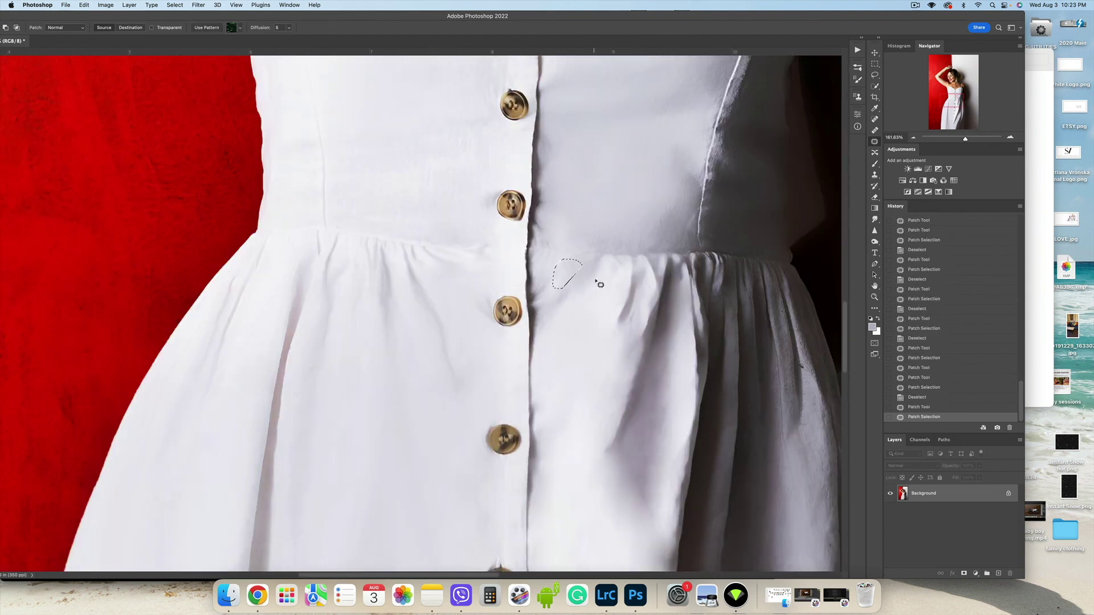
key("ctrl+d")
scroll(585, 291, "down", 5)
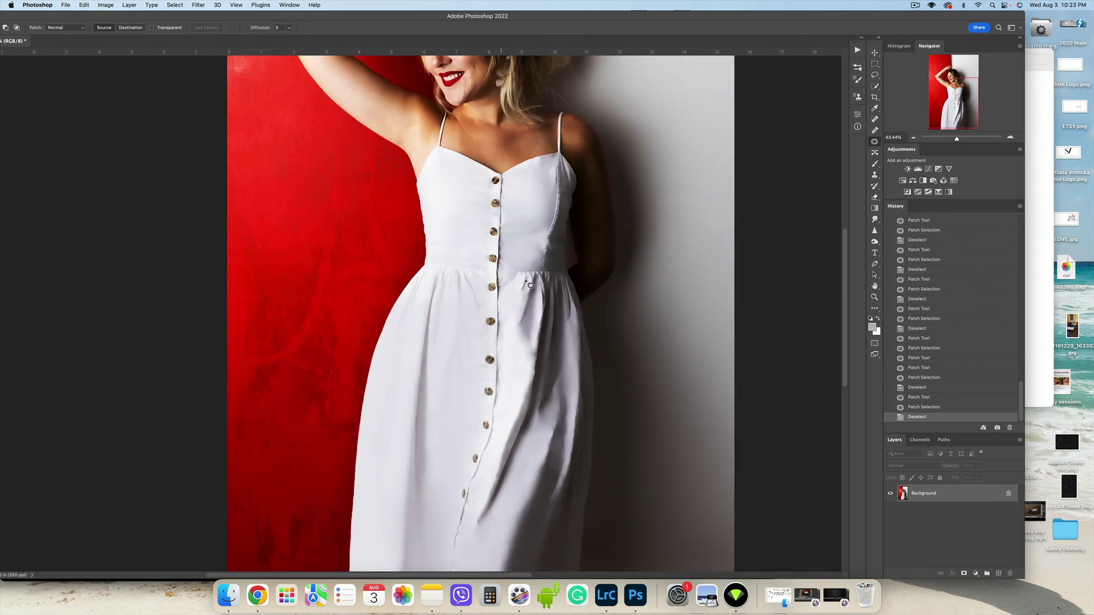
scroll(463, 285, "down", 3)
Step: Try to patch the folds on the bodice's shaded side panel below the strap, and revert the patches
scroll(526, 264, "up", 10)
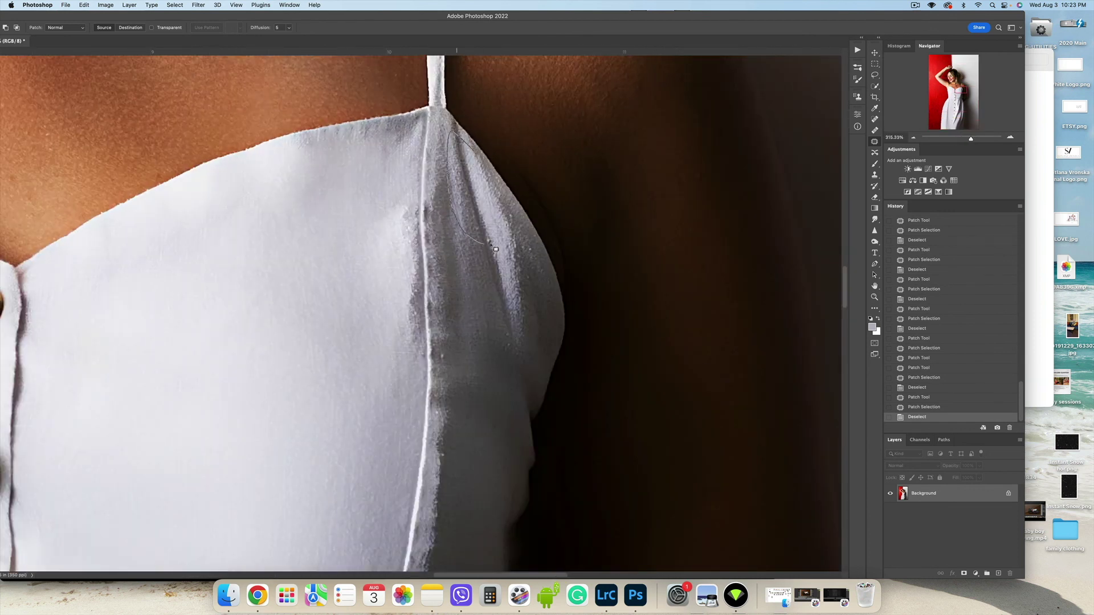
left_click_drag(491, 245, 477, 157)
left_click_drag(471, 217, 473, 307)
left_click(512, 235)
left_click_drag(501, 212, 494, 341)
left_click(516, 302)
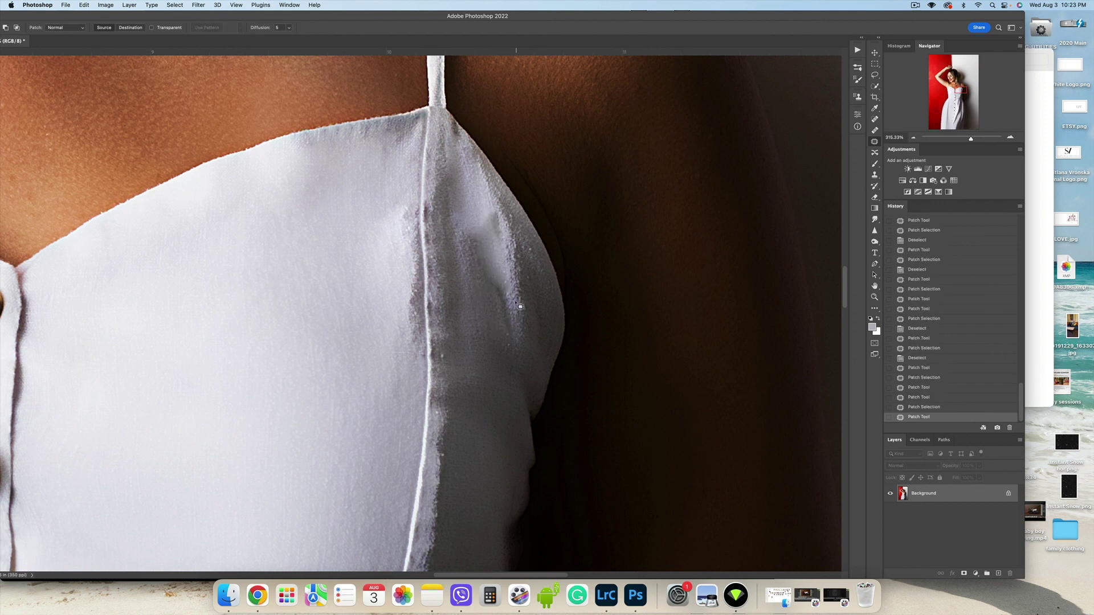
left_click_drag(502, 278, 523, 295)
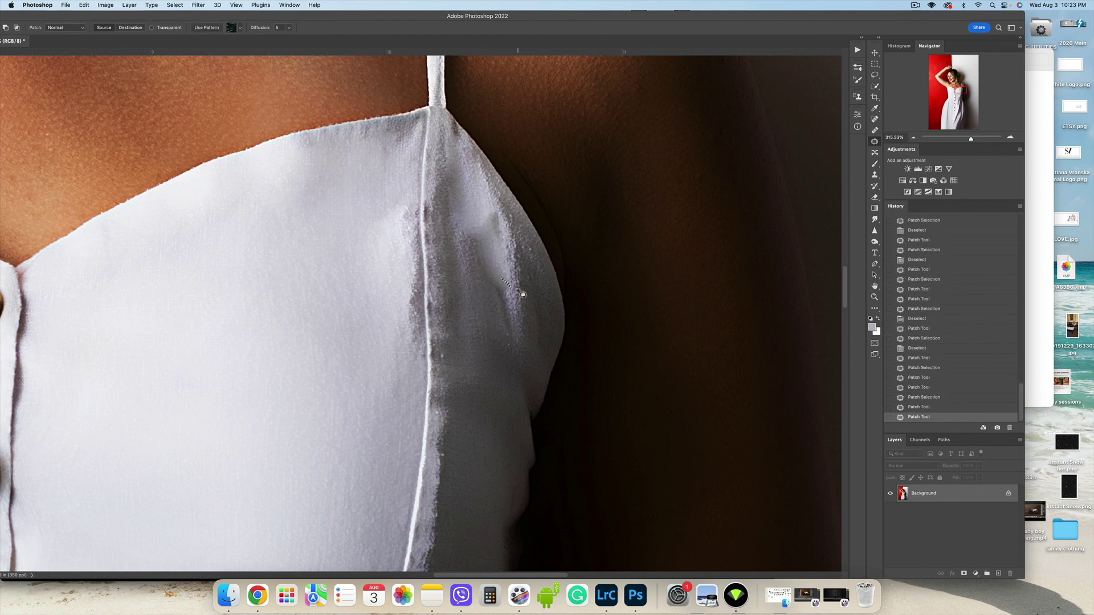
left_click(928, 361)
left_click(502, 279)
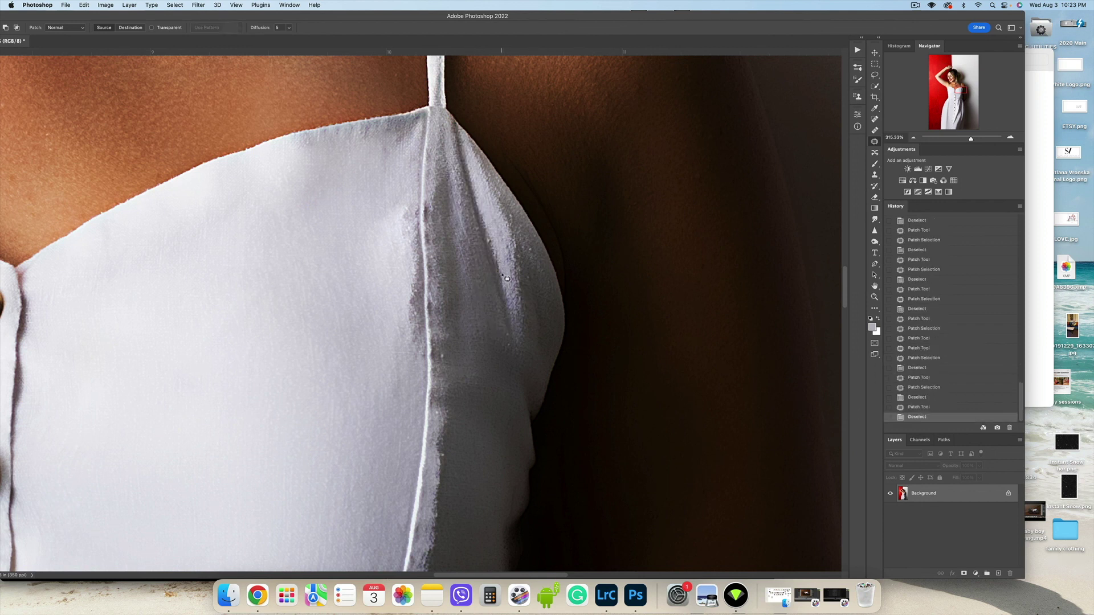
Step: Patch the dark crease in the middle of the bodice's shaded side panel with small selections
mouse_move(496, 279)
left_mouse_down()
mouse_move(513, 323)
mouse_move(501, 337)
left_mouse_up()
left_click(508, 273)
mouse_move(496, 255)
left_mouse_down()
mouse_move(508, 269)
mouse_move(500, 262)
left_mouse_up()
left_click(501, 260)
left_click_drag(502, 276, 509, 270)
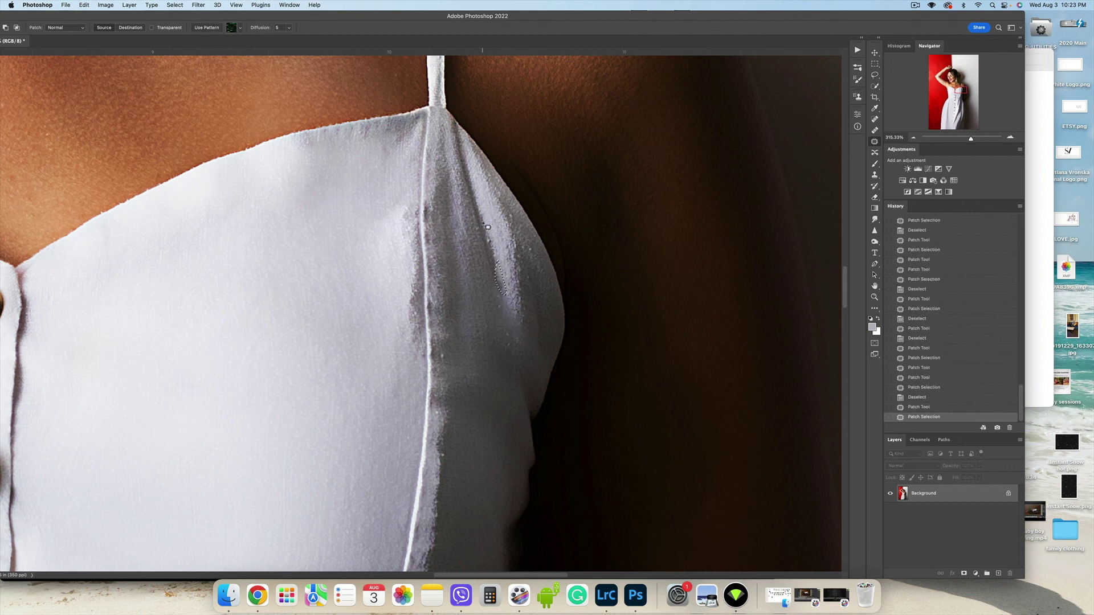
mouse_move(487, 229)
left_mouse_down()
mouse_move(497, 275)
mouse_move(491, 237)
left_mouse_up()
left_click_drag(494, 254, 500, 261)
left_click(496, 247)
Step: Patch the upper stretch of the side panel's diagonal crease, clearing each selection
left_click_drag(486, 216, 499, 243)
key("super+d")
left_click_drag(477, 194, 491, 223)
key("super+d")
left_click_drag(470, 174, 479, 200)
left_click_drag(479, 196, 486, 201)
key("super+d")
Step: Patch the narrow creases on the side panel just below the strap
mouse_move(461, 161)
left_mouse_down()
mouse_move(471, 183)
mouse_move(459, 149)
left_mouse_up()
key("super+d")
left_click_drag(461, 156, 463, 184)
left_click(460, 152)
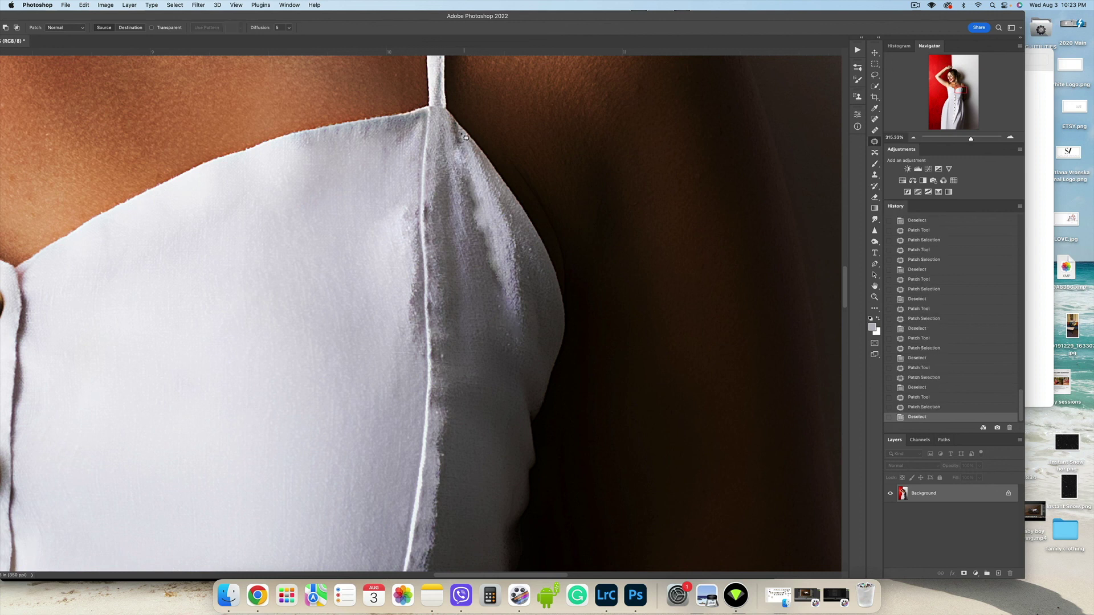
mouse_move(460, 132)
left_mouse_down()
mouse_move(468, 164)
mouse_move(459, 132)
left_mouse_up()
mouse_move(461, 147)
left_mouse_down()
mouse_move(468, 170)
mouse_move(455, 165)
mouse_move(465, 146)
left_mouse_up()
key("super+d")
left_click_drag(462, 166, 473, 190)
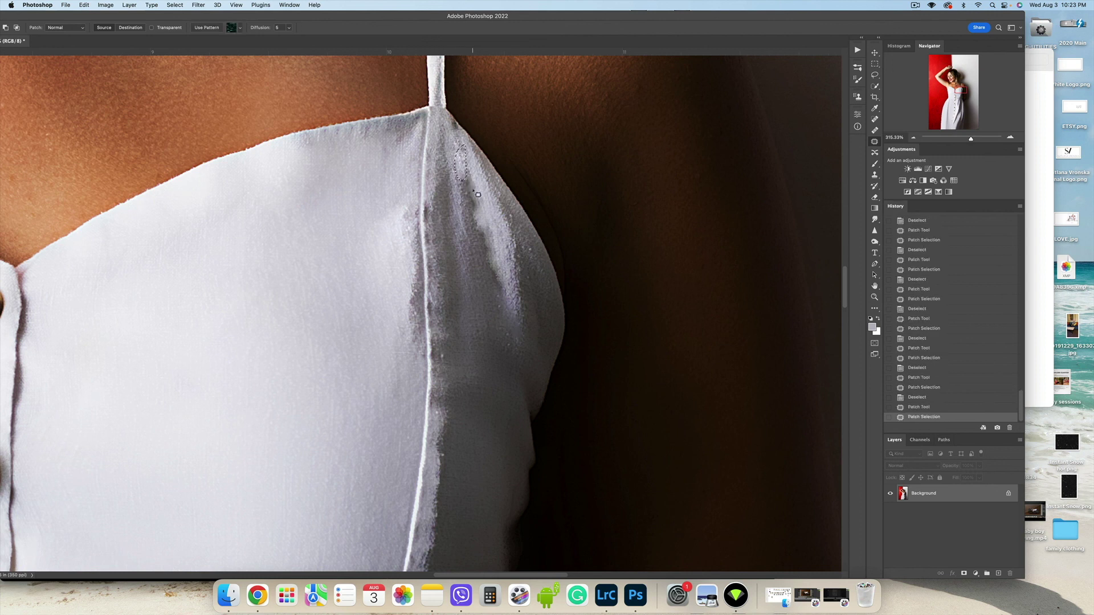
left_click(466, 179)
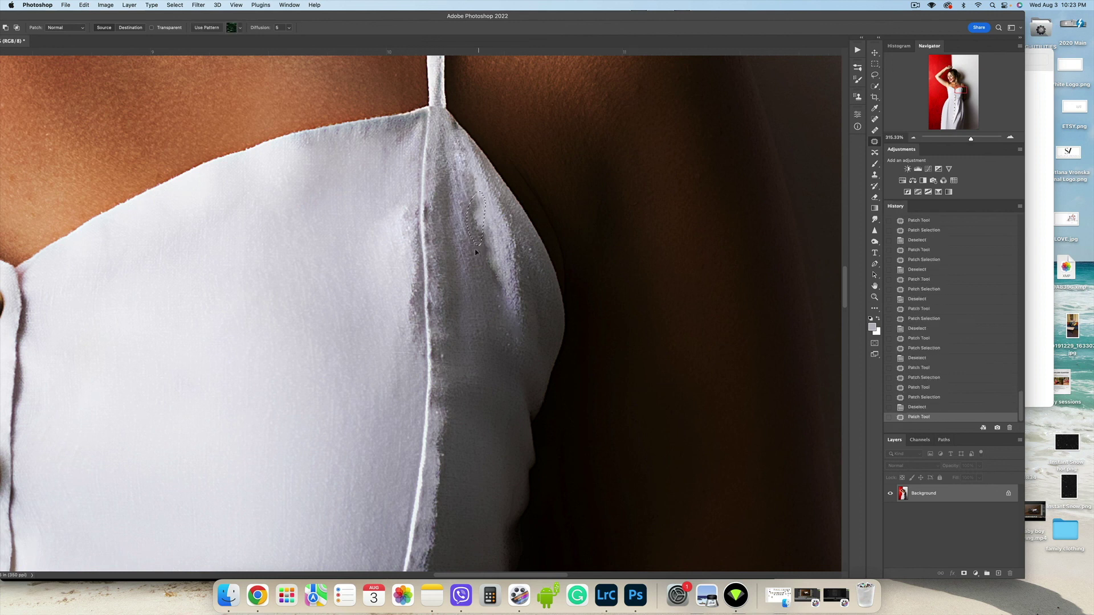
Step: Refine the side panel's fold from its lower end up to the strap with further small patches and deselect
left_click_drag(492, 231, 496, 280)
left_click_drag(492, 274, 486, 298)
left_click_drag(488, 286, 495, 321)
left_click_drag(495, 315, 500, 331)
left_click_drag(480, 190, 483, 200)
left_click_drag(480, 209, 482, 231)
left_click(473, 179)
left_click_drag(473, 172, 478, 183)
left_click_drag(474, 185, 468, 157)
left_click_drag(463, 148, 466, 168)
left_click_drag(463, 159, 456, 126)
left_click_drag(456, 129, 463, 143)
left_click(605, 325)
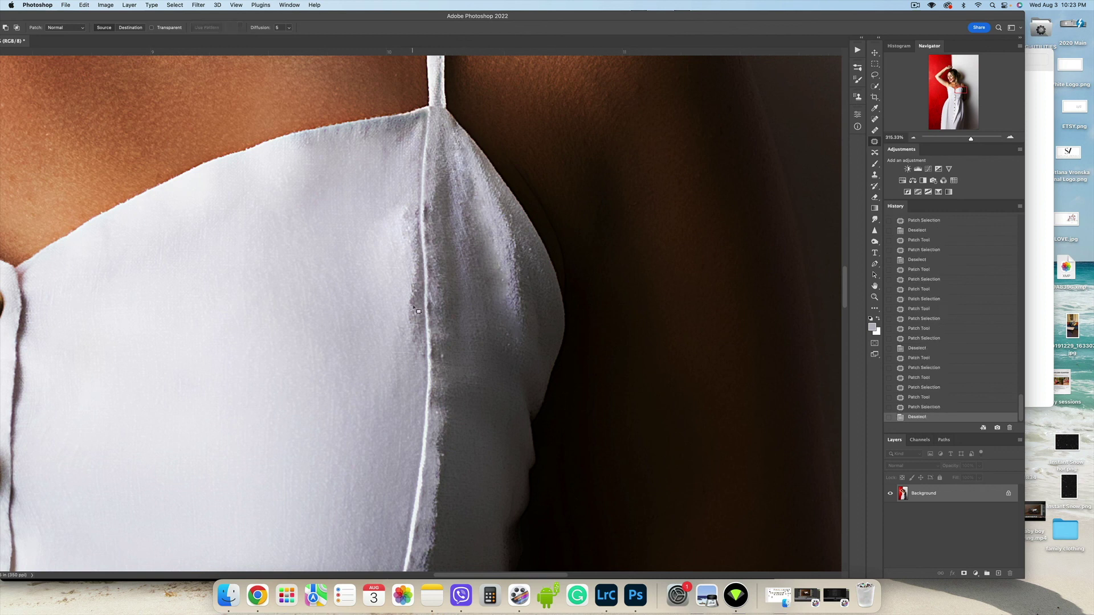
Step: Try to patch the dark wrinkle on the bust beside the side seam, and revert it
left_click_drag(427, 316, 290, 381)
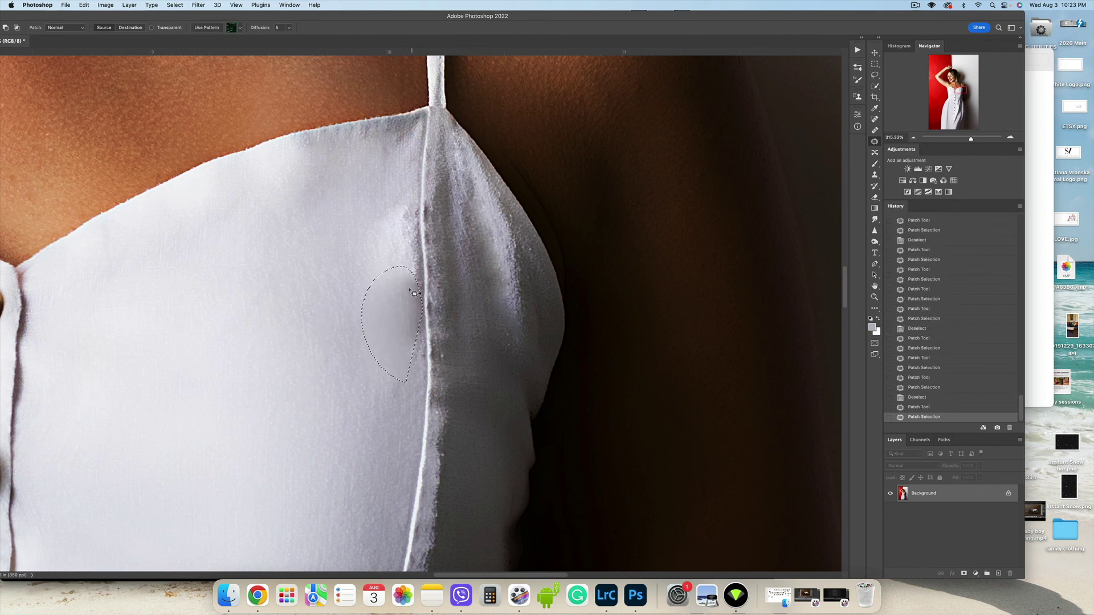
left_click(431, 308)
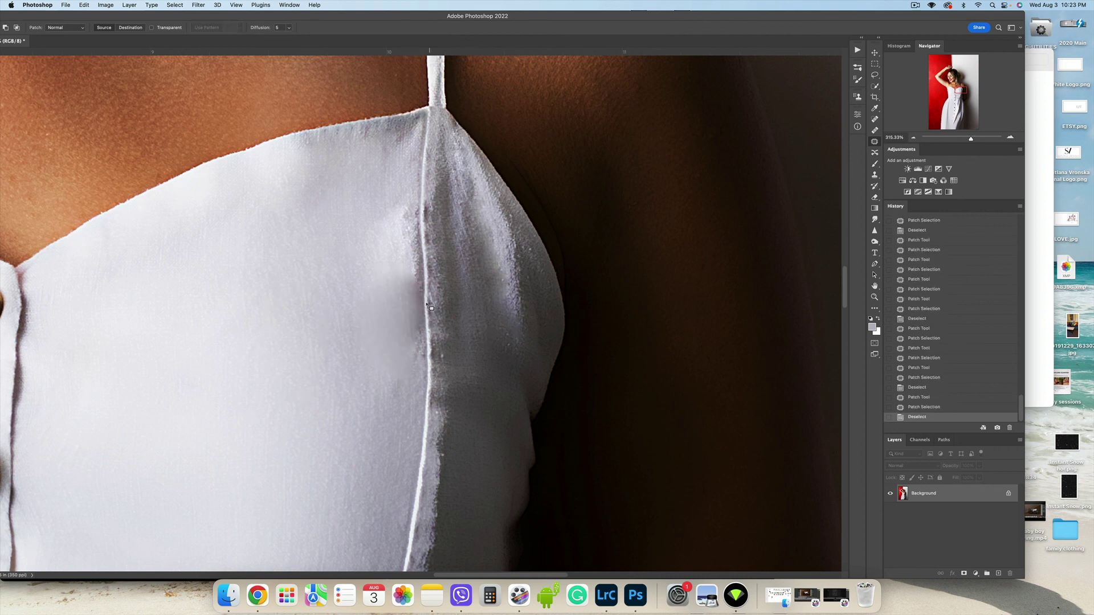
left_click(932, 378)
Step: Patch the discoloured fabric on the shaded side panel next to the bodice seam
left_click_drag(432, 316, 474, 365)
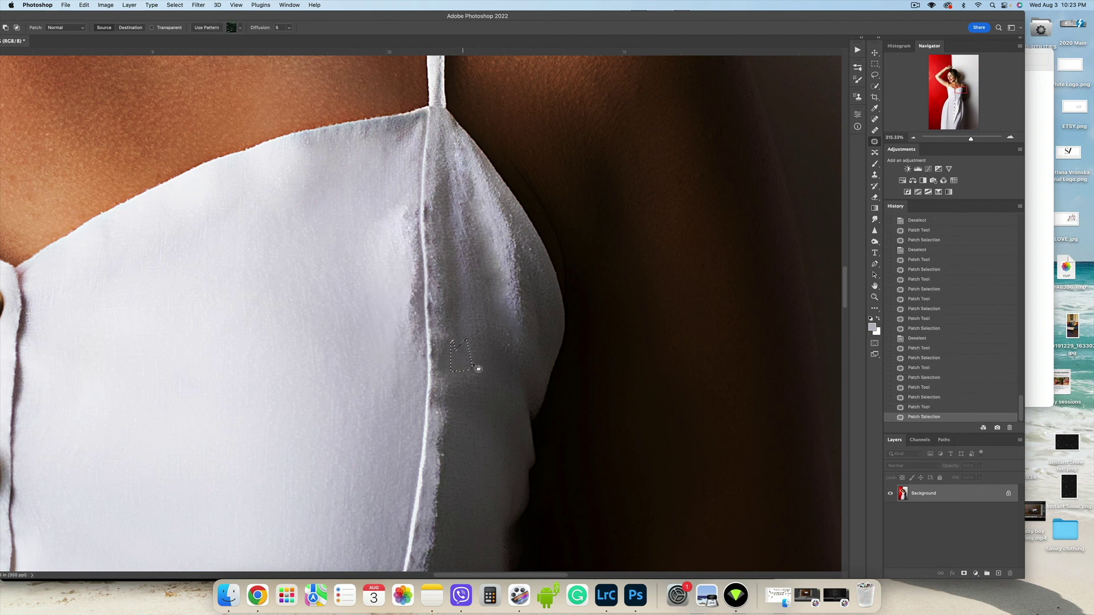
scroll(688, 317, "down", 5)
scroll(689, 318, "down", 2)
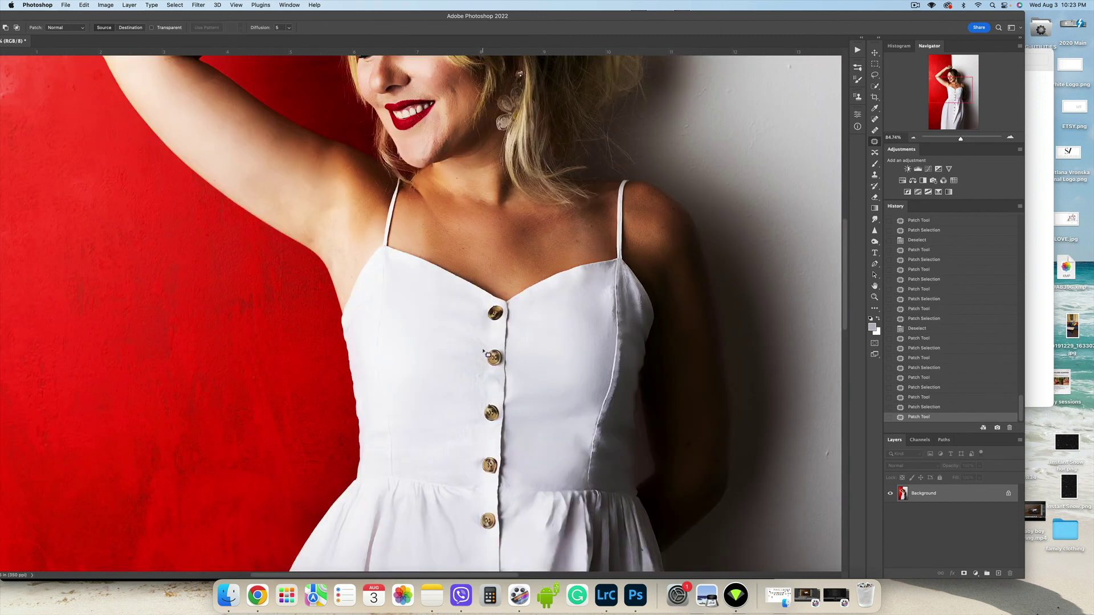
Step: Patch the shaded fabric beside and below the second bodice button, and the crease along the side seam below the raised arm
scroll(488, 411, "up", 5)
left_click_drag(467, 387, 437, 445)
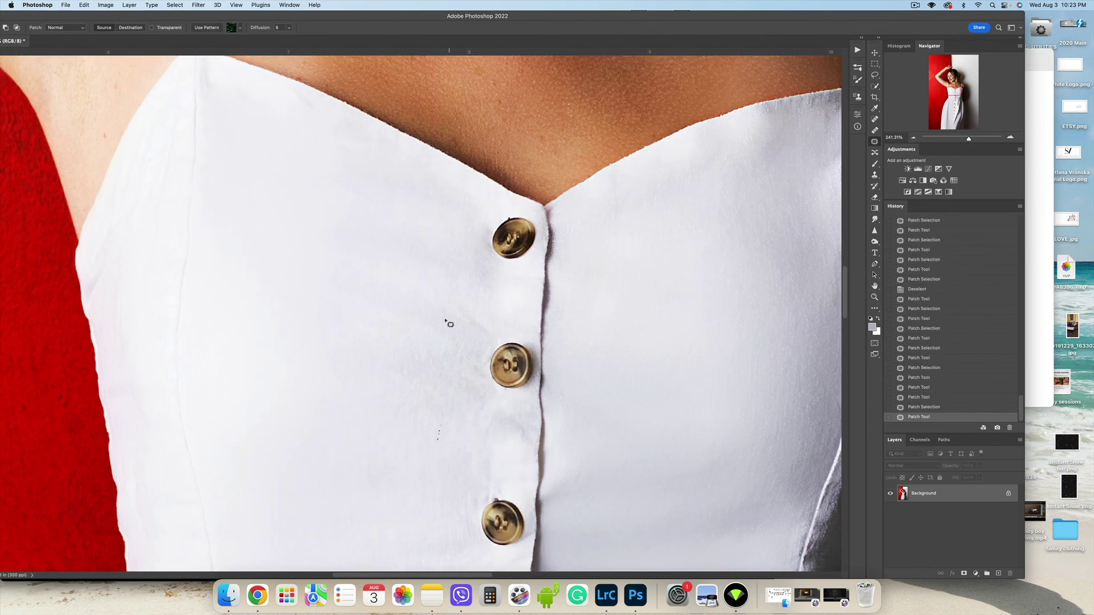
mouse_move(450, 317)
left_mouse_down()
mouse_move(456, 419)
mouse_move(468, 357)
left_mouse_up()
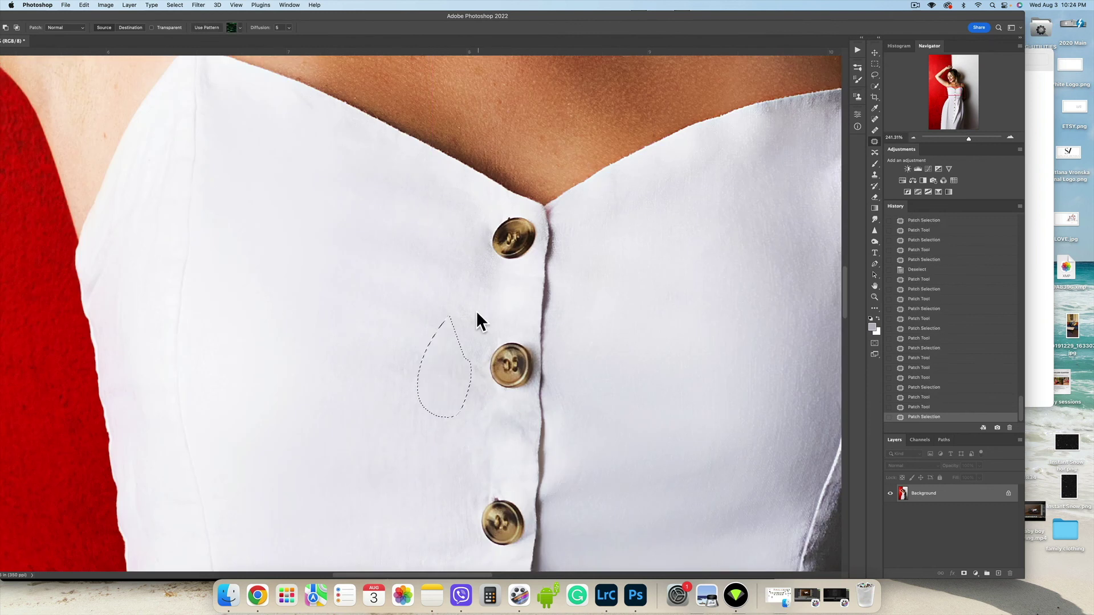
left_click(510, 420)
left_click_drag(510, 420, 515, 412)
mouse_move(511, 432)
left_mouse_down()
mouse_move(488, 383)
mouse_move(393, 383)
left_mouse_up()
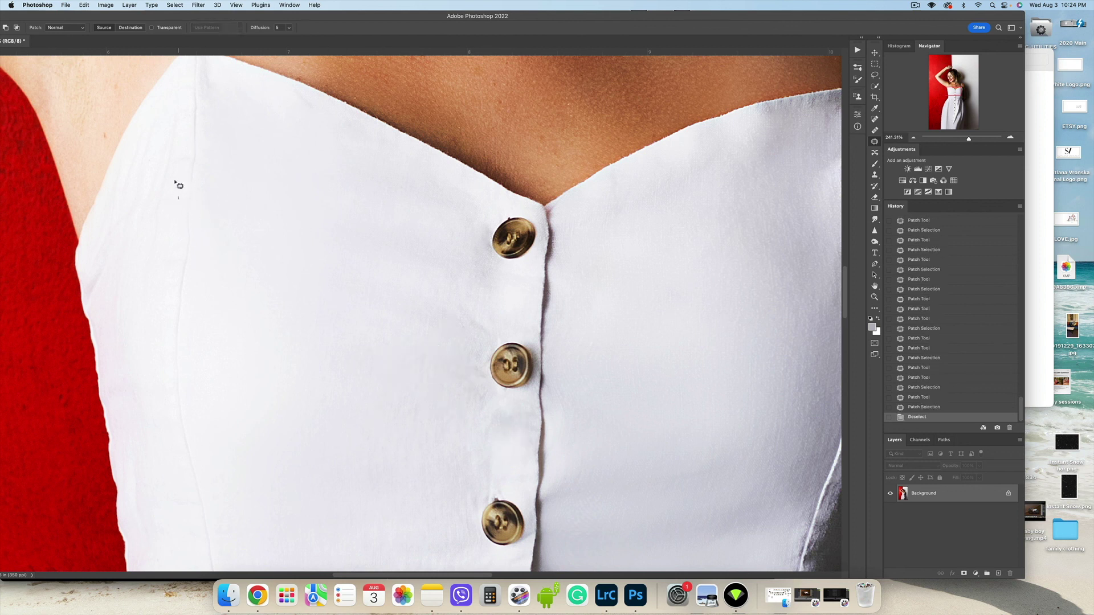
mouse_move(175, 181)
left_mouse_down()
mouse_move(101, 234)
mouse_move(113, 299)
mouse_move(228, 296)
left_mouse_up()
key("super+d")
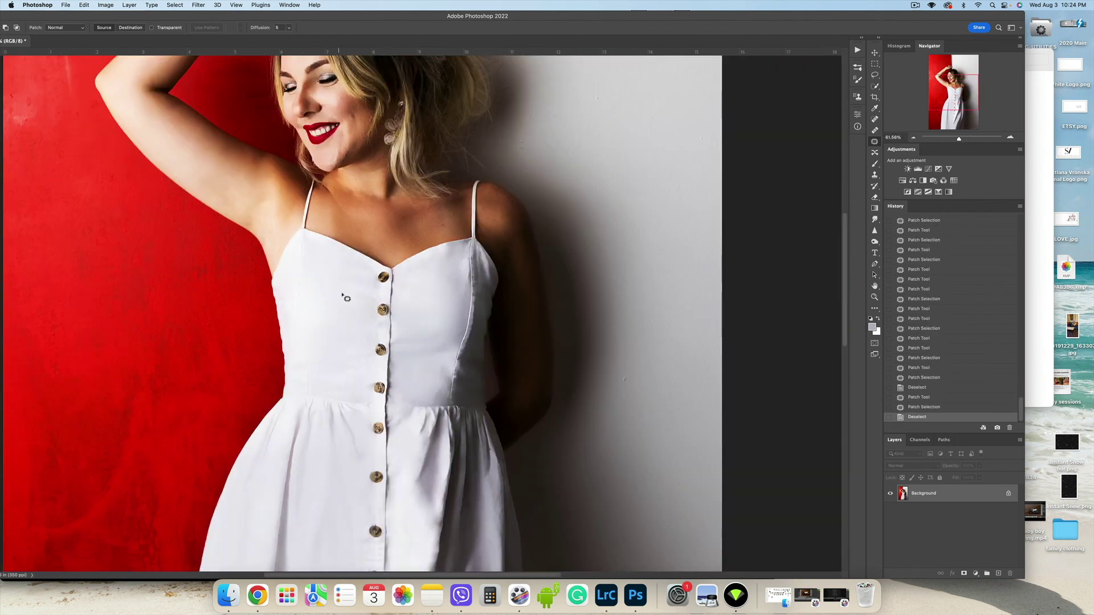
Step: Inspect the retouched dress, compare the original photo with Snapshot 4 several times, and leave the image on Snapshot 4
scroll(487, 297, "down", 5)
scroll(478, 448, "up", 10)
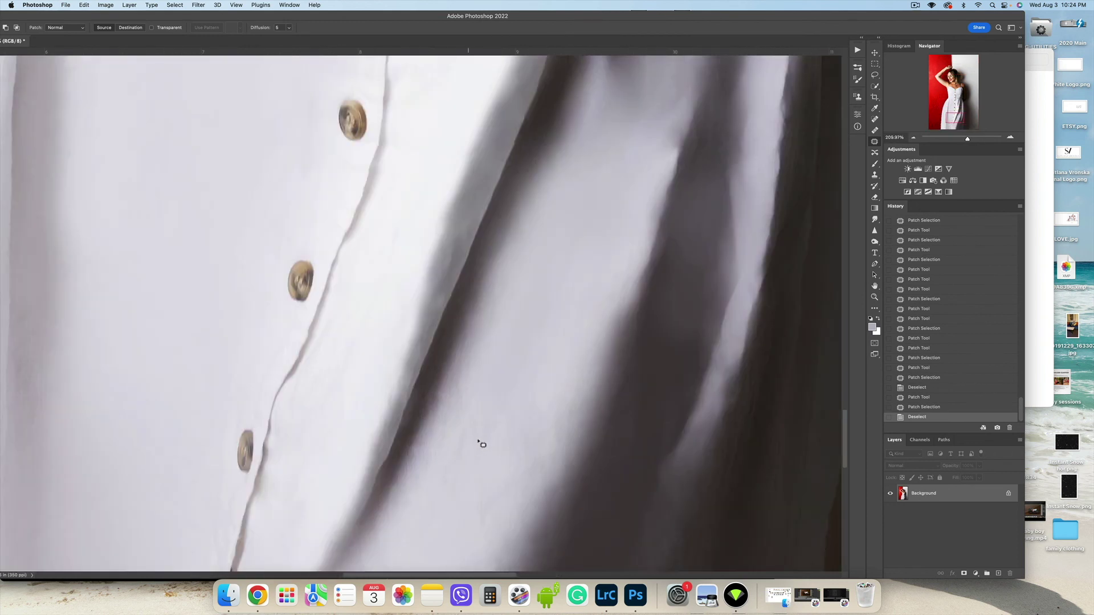
scroll(482, 445, "down", 9)
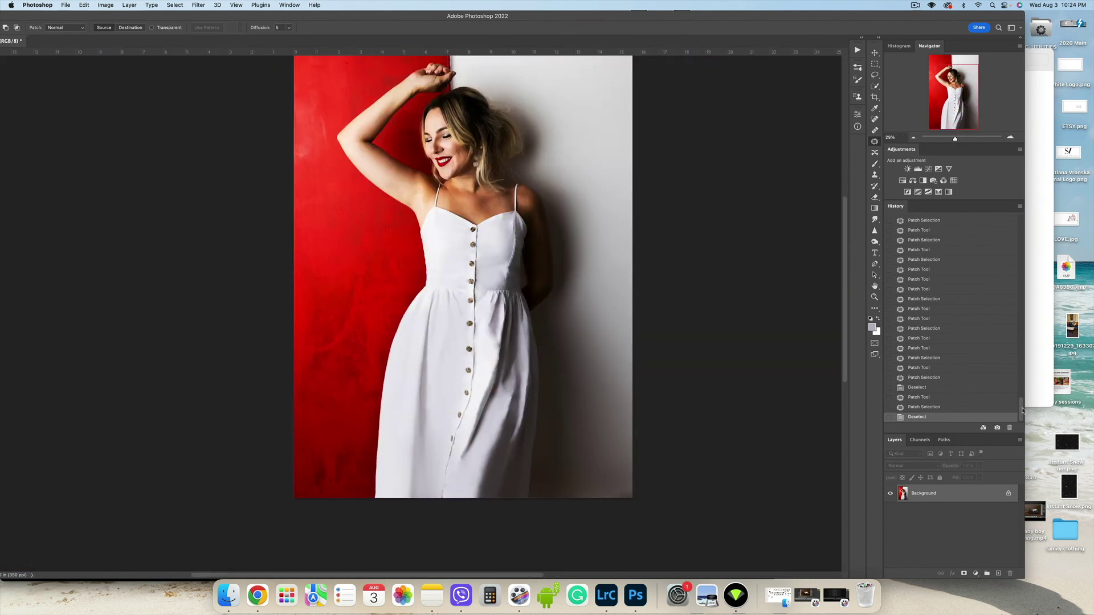
left_click_drag(1022, 410, 1014, 181)
left_click(970, 224)
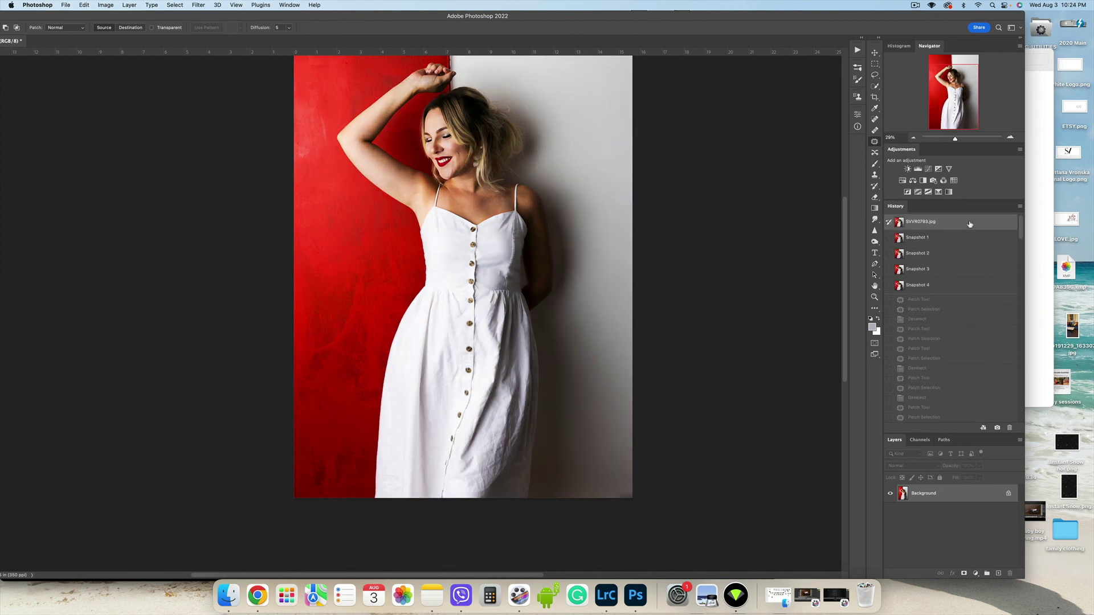
left_click(949, 285)
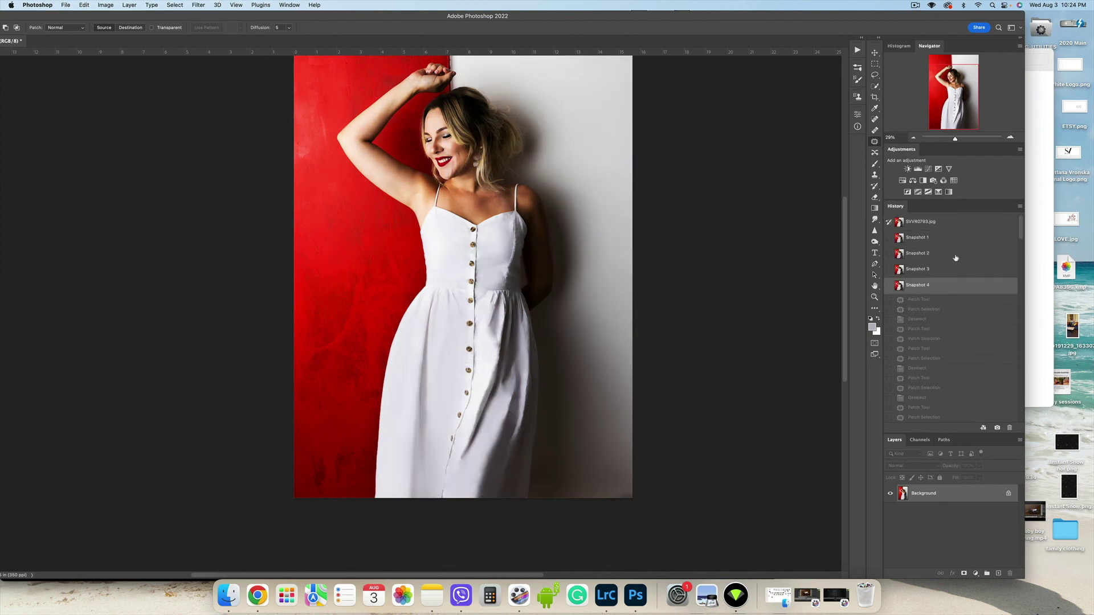
left_click(963, 224)
left_click(959, 289)
left_click(967, 223)
left_click(962, 287)
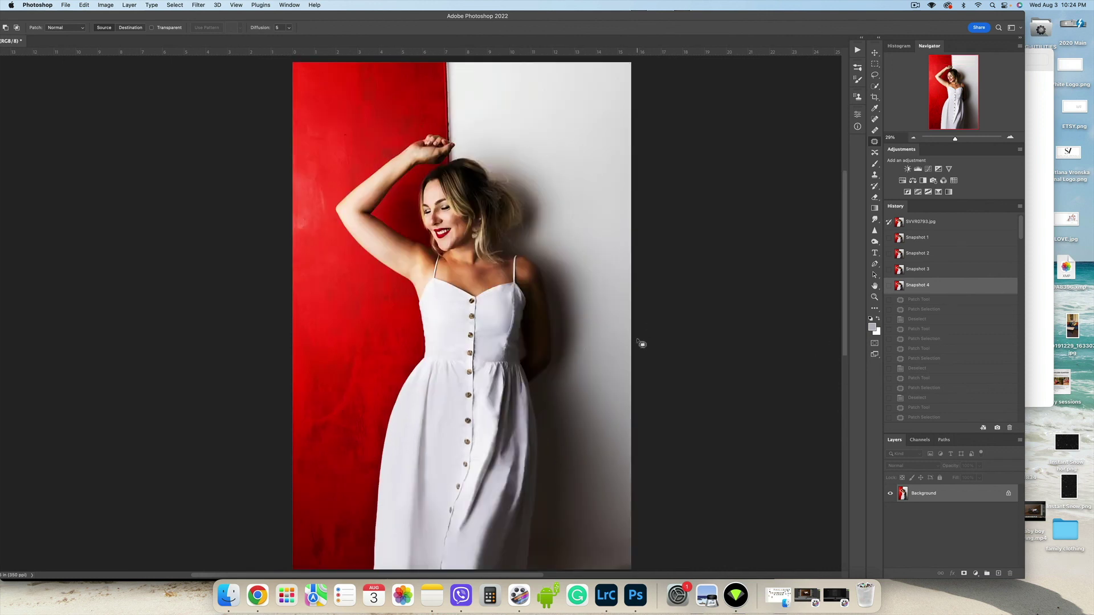
Step: Try to patch the light fringe on the shaded side of the bodice seam just above the waist, and undo it
scroll(514, 347, "up", 10)
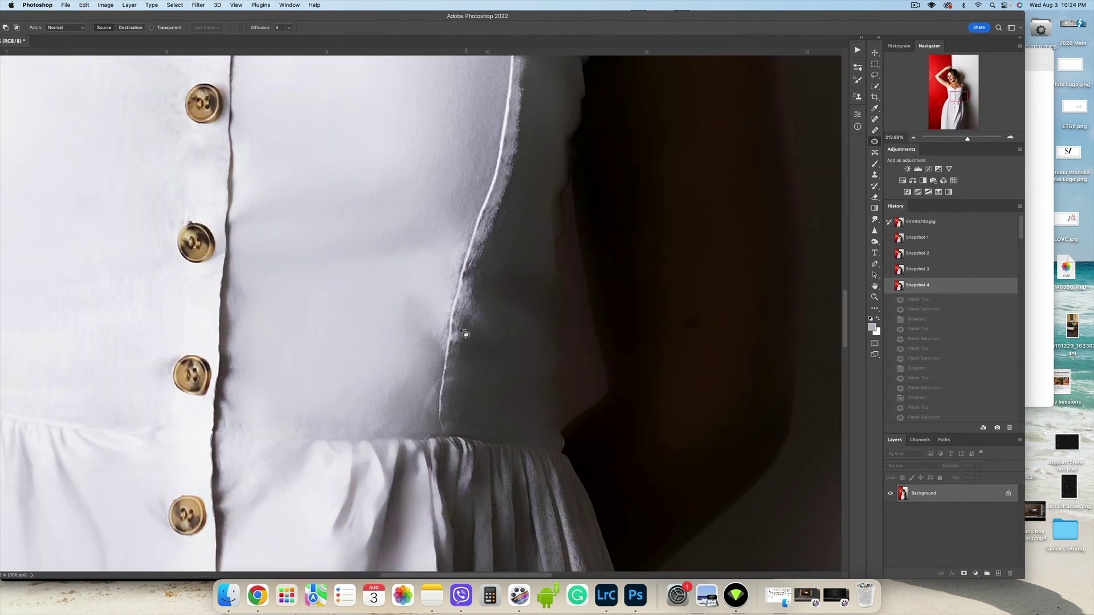
mouse_move(461, 330)
left_mouse_down()
mouse_move(456, 350)
mouse_move(462, 338)
left_mouse_up()
left_click_drag(458, 342, 468, 369)
key("super+d")
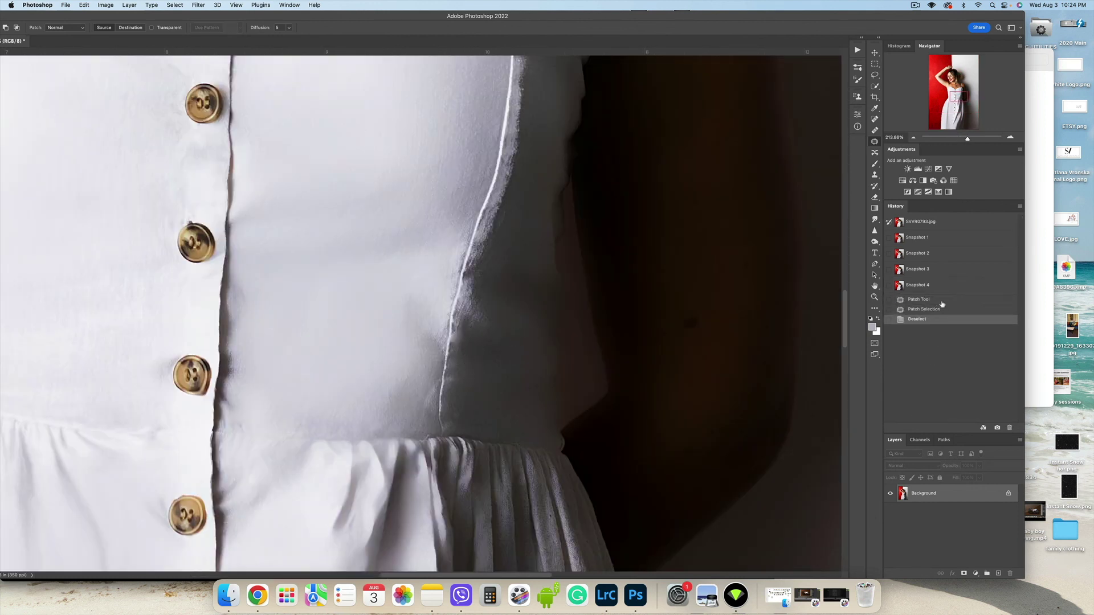
key("ctrl+z")
key("ctrl+z")
key("ctrl+d")
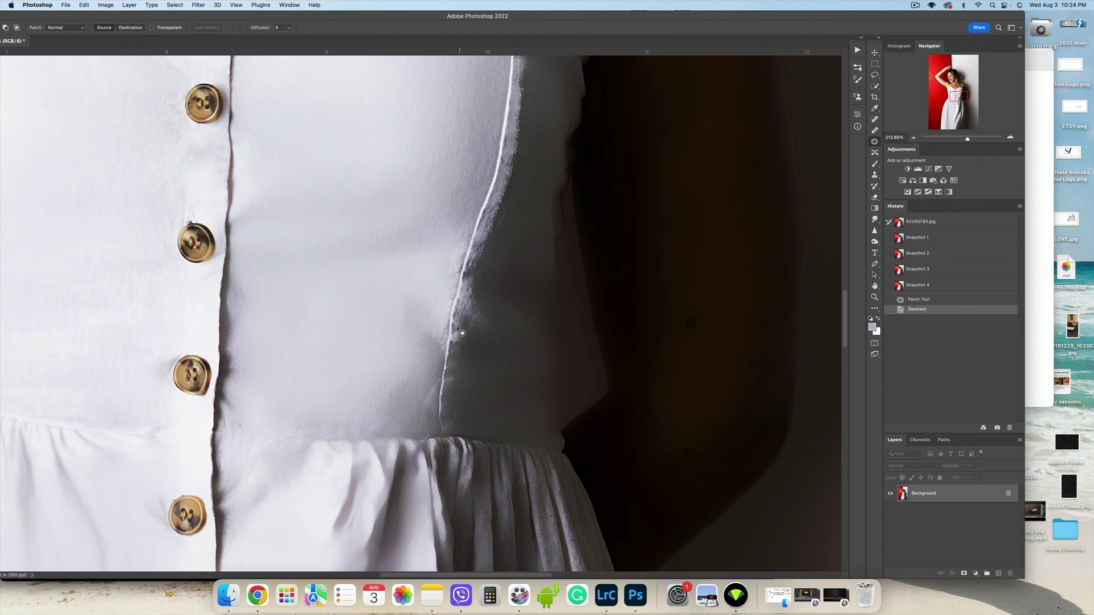
Step: Patch a smaller part of the light fringe beside the lower bodice seam and compare the fabric with and without the patch
mouse_move(462, 333)
left_mouse_down()
mouse_move(459, 359)
mouse_move(471, 332)
left_mouse_up()
key("ctrl+d")
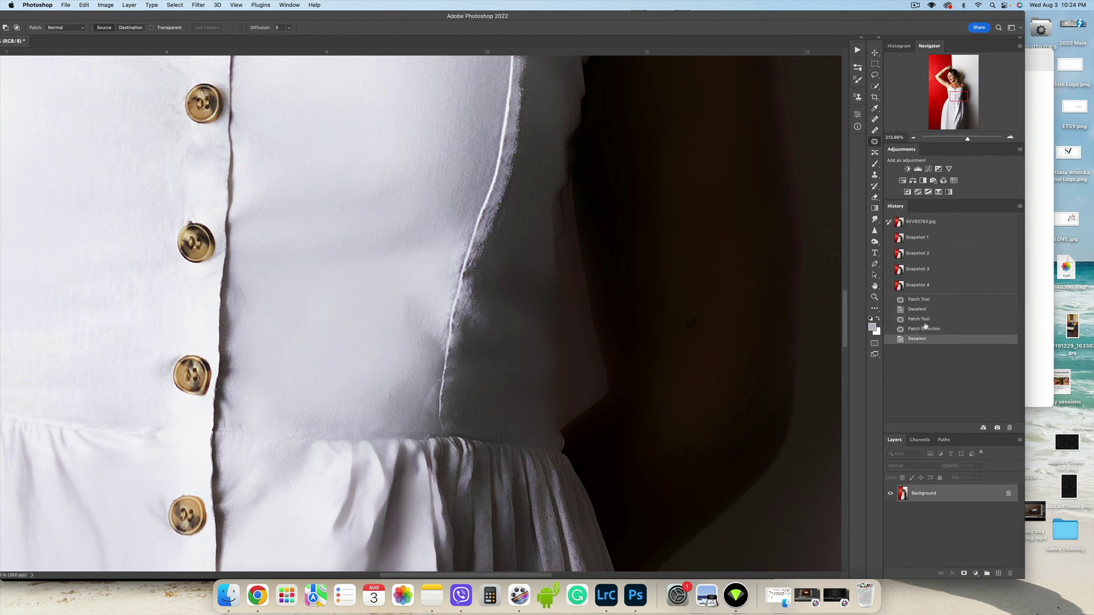
key("ctrl+z")
key("ctrl+z")
key("ctrl+z")
key("ctrl+shift+z")
key("ctrl+shift+z")
key("ctrl+shift+z")
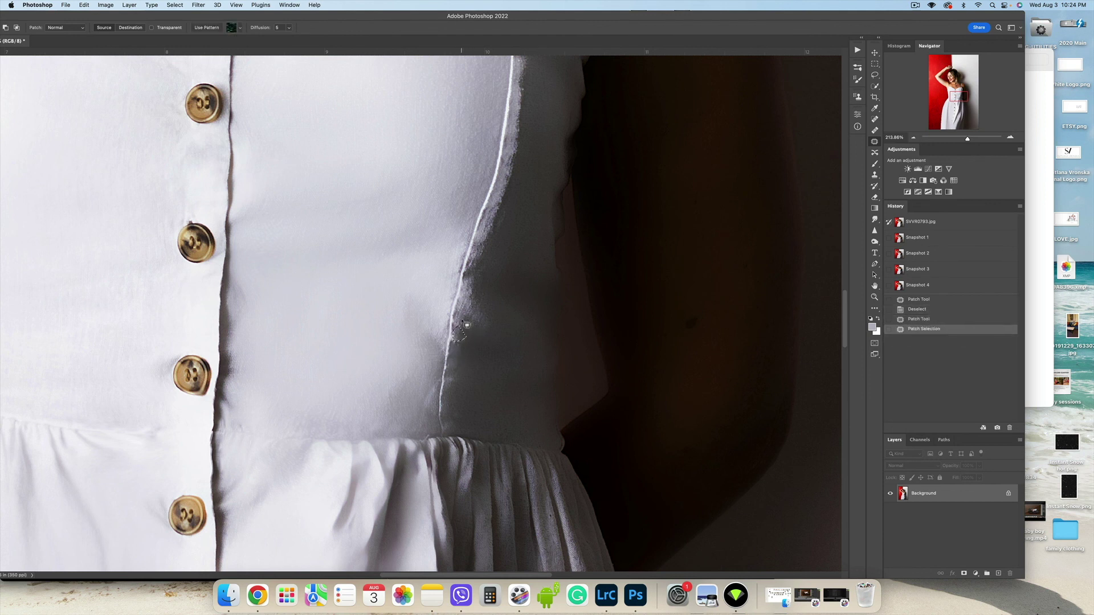
Step: Patch the remaining light specks close to the lower bodice seam and on the adjoining shaded side panel
left_click_drag(454, 334, 453, 348)
left_click_drag(454, 342, 467, 342)
key("ctrl+d")
mouse_move(483, 302)
left_mouse_down()
mouse_move(492, 307)
mouse_move(462, 333)
mouse_move(477, 341)
mouse_move(470, 323)
mouse_move(486, 325)
left_mouse_up()
left_click(925, 350)
left_click(448, 343)
left_click(499, 329)
left_click_drag(480, 324, 487, 334)
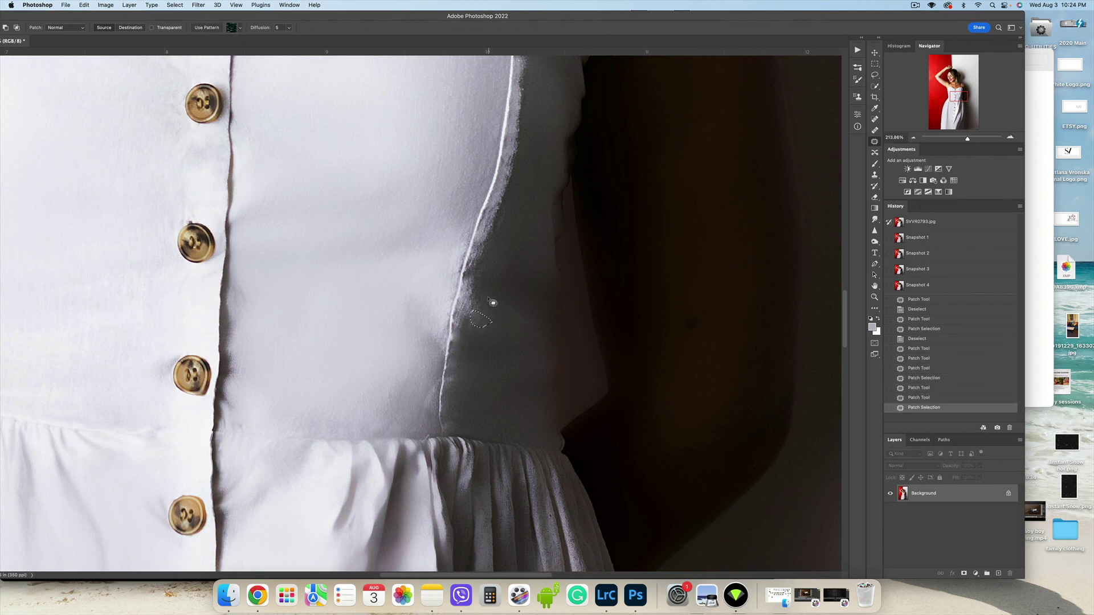
Step: Try further small patches slightly higher on the shaded panel beside the bodice seam, and step back in the history
mouse_move(485, 295)
left_mouse_down()
mouse_move(468, 324)
mouse_move(482, 314)
left_mouse_up()
left_click_drag(474, 311, 477, 333)
key("super+d")
mouse_move(483, 284)
left_mouse_down()
mouse_move(493, 303)
mouse_move(490, 294)
left_mouse_up()
mouse_move(478, 296)
left_mouse_down()
mouse_move(497, 312)
mouse_move(499, 335)
mouse_move(494, 310)
left_mouse_up()
left_click(518, 306)
left_click(944, 352)
Step: Try to patch the uneven dark spot on the shaded side panel, revert that patch and deselect
left_click(504, 316)
left_click_drag(482, 322, 512, 320)
key("ctrl+d")
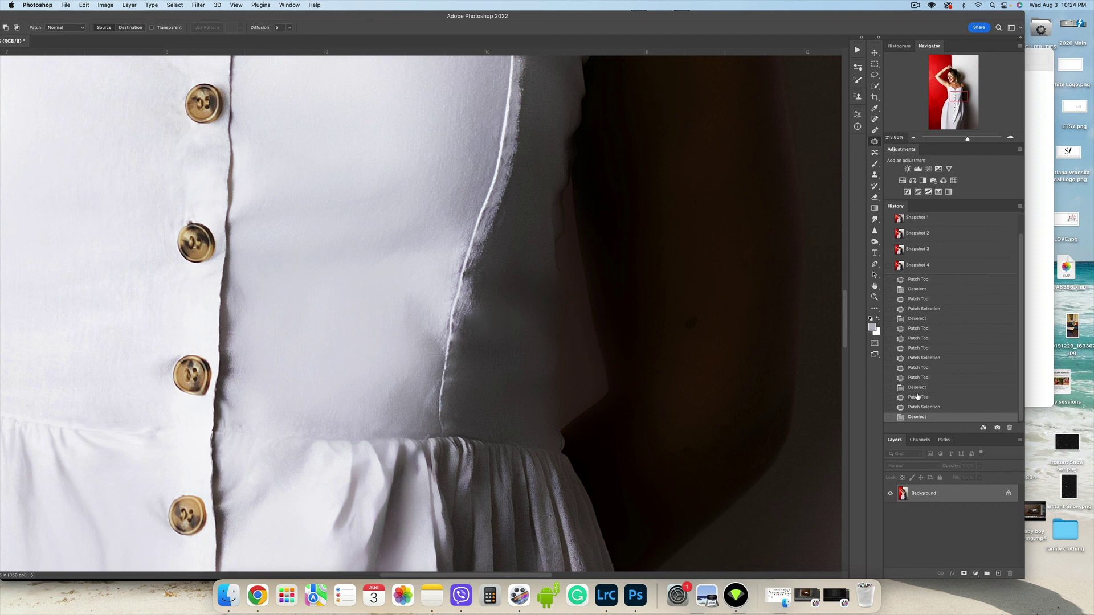
left_click(917, 398)
key("ctrl+d")
Step: Patch the light mark on the red wall above the raised elbow and deselect
scroll(623, 354, "down", 10)
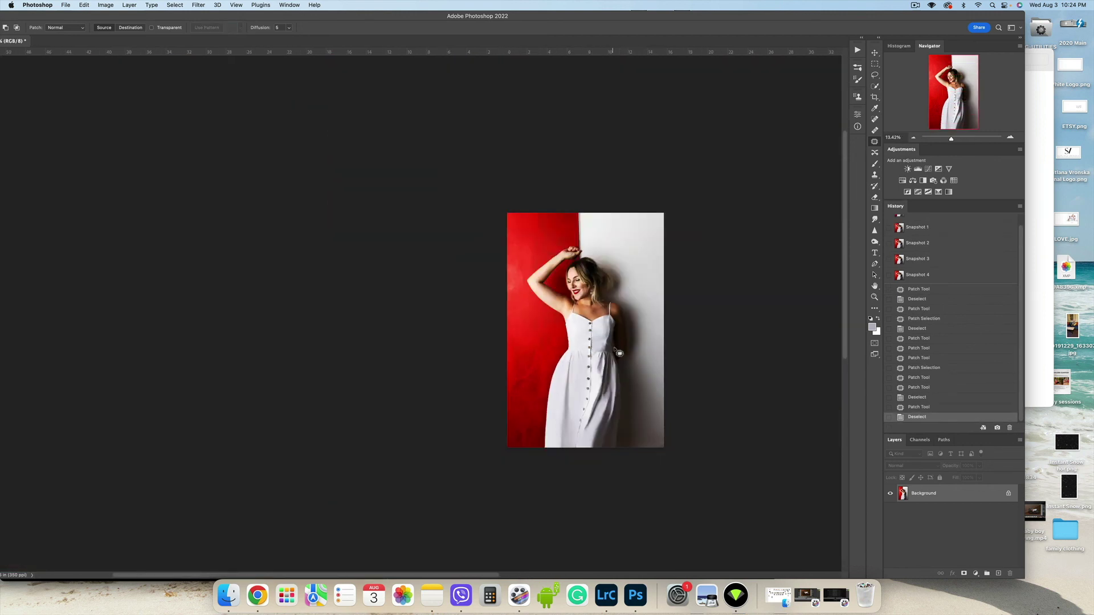
mouse_move(520, 258)
left_mouse_down()
mouse_move(501, 278)
mouse_move(520, 285)
mouse_move(520, 275)
left_mouse_up()
left_click_drag(521, 276, 528, 245)
key("super+d")
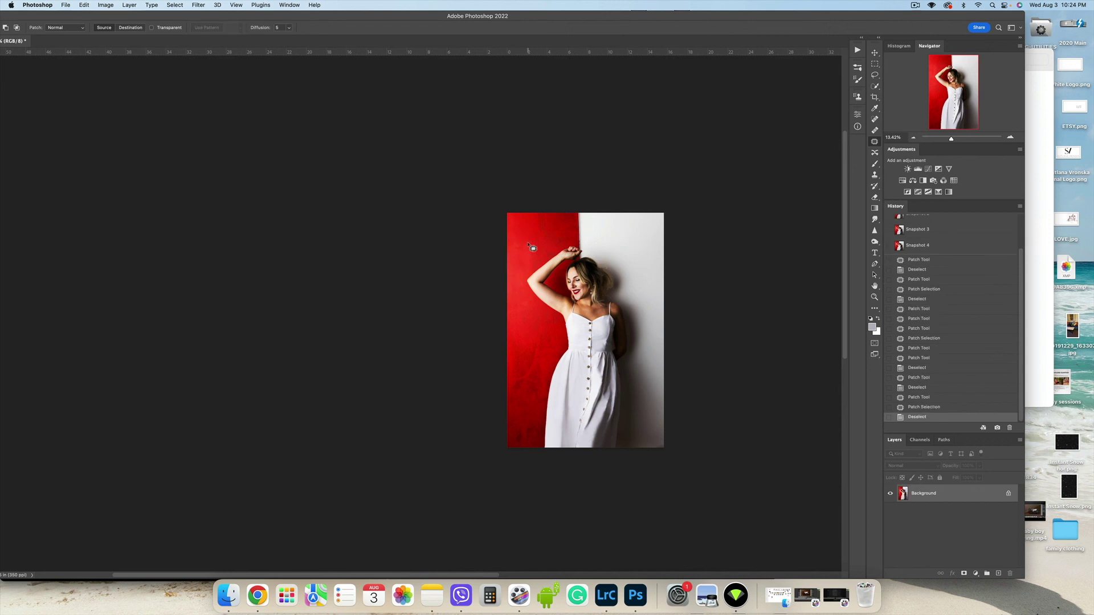